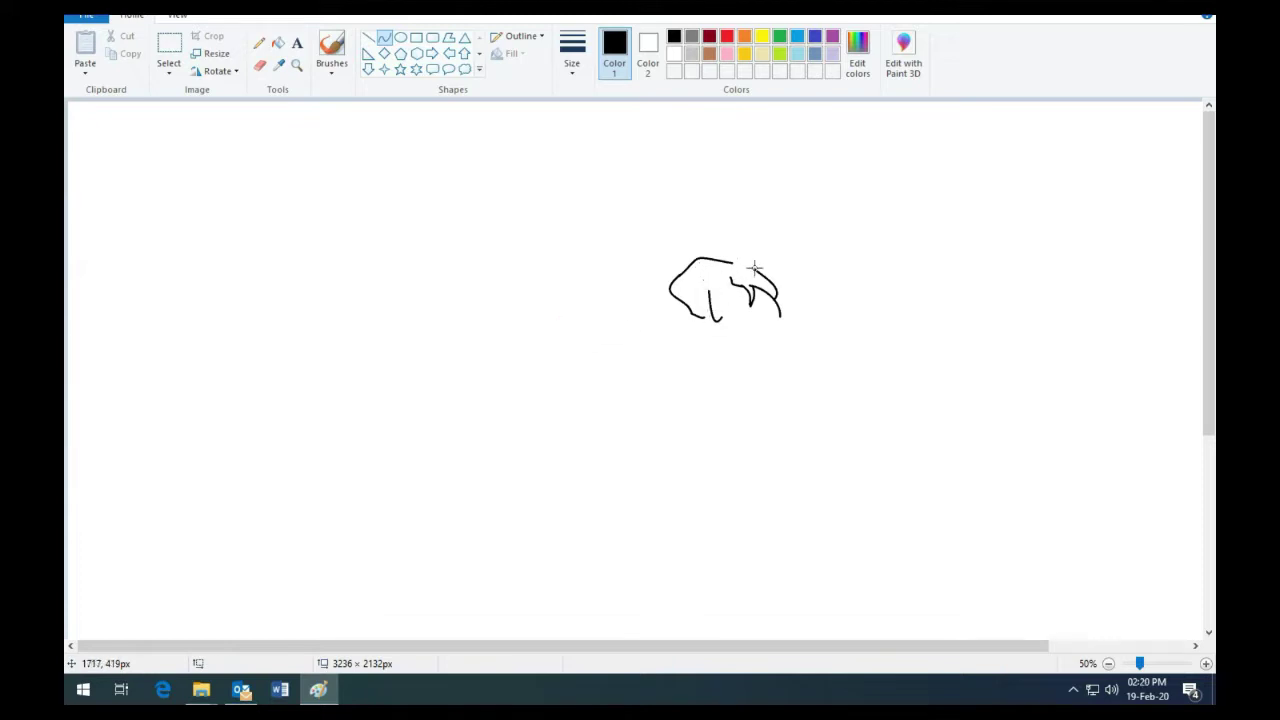
- Finish the smaller figure's hair outline and fringe and draw its oval eye with black curves
mouse_move(755, 268)
left_mouse_down()
mouse_move(688, 286)
mouse_move(698, 267)
mouse_move(681, 290)
mouse_move(752, 264)
mouse_move(720, 247)
mouse_move(728, 298)
left_mouse_up()
left_click(710, 247)
left_click(727, 302)
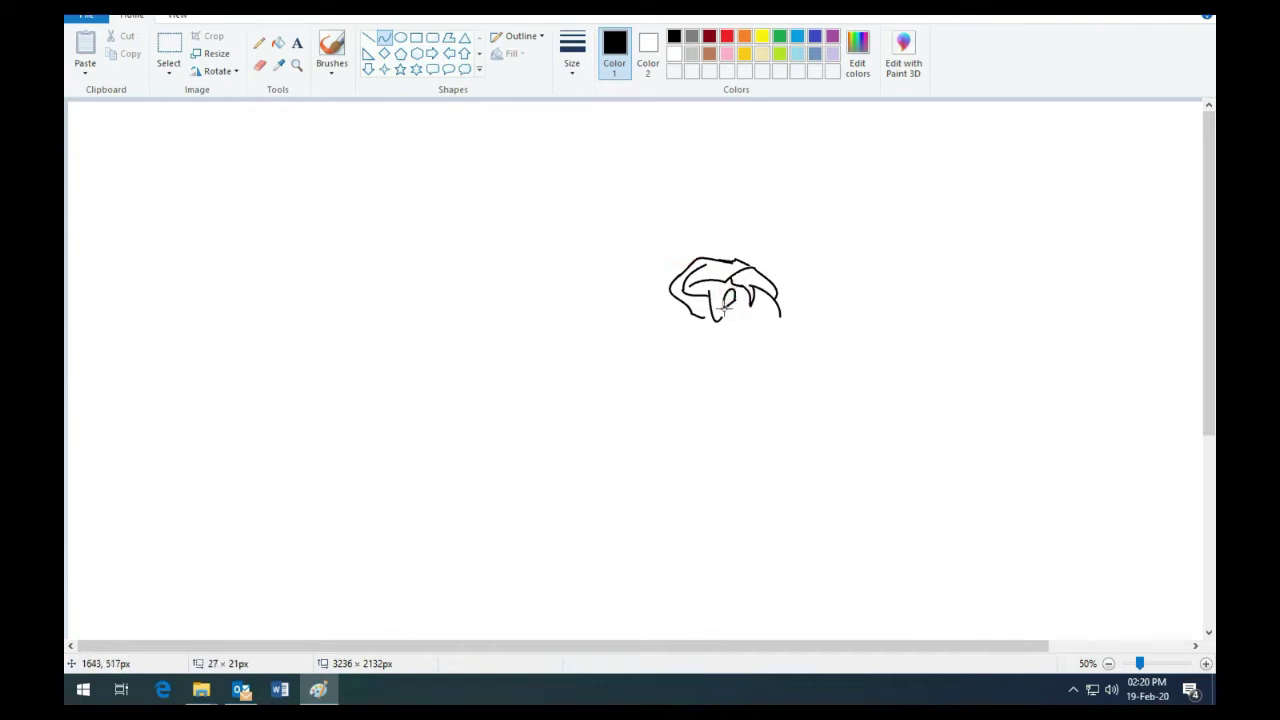
left_click(709, 300)
left_click(614, 324)
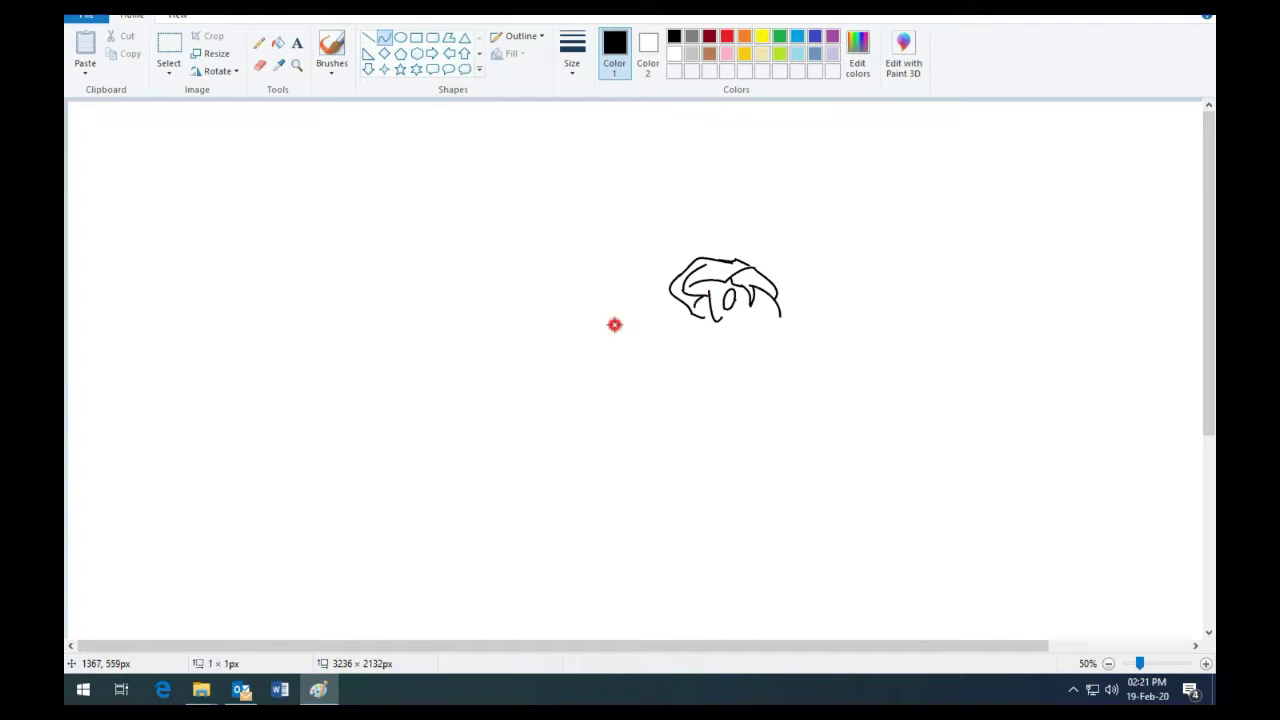
- Draw the brow, ear and pointed jaw of the smaller figure's face with curves
left_click_drag(709, 284, 729, 284)
mouse_move(700, 302)
left_mouse_down()
mouse_move(727, 345)
mouse_move(752, 310)
mouse_move(742, 348)
left_mouse_up()
left_click(722, 337)
left_click_drag(766, 286, 732, 335)
left_click(732, 336)
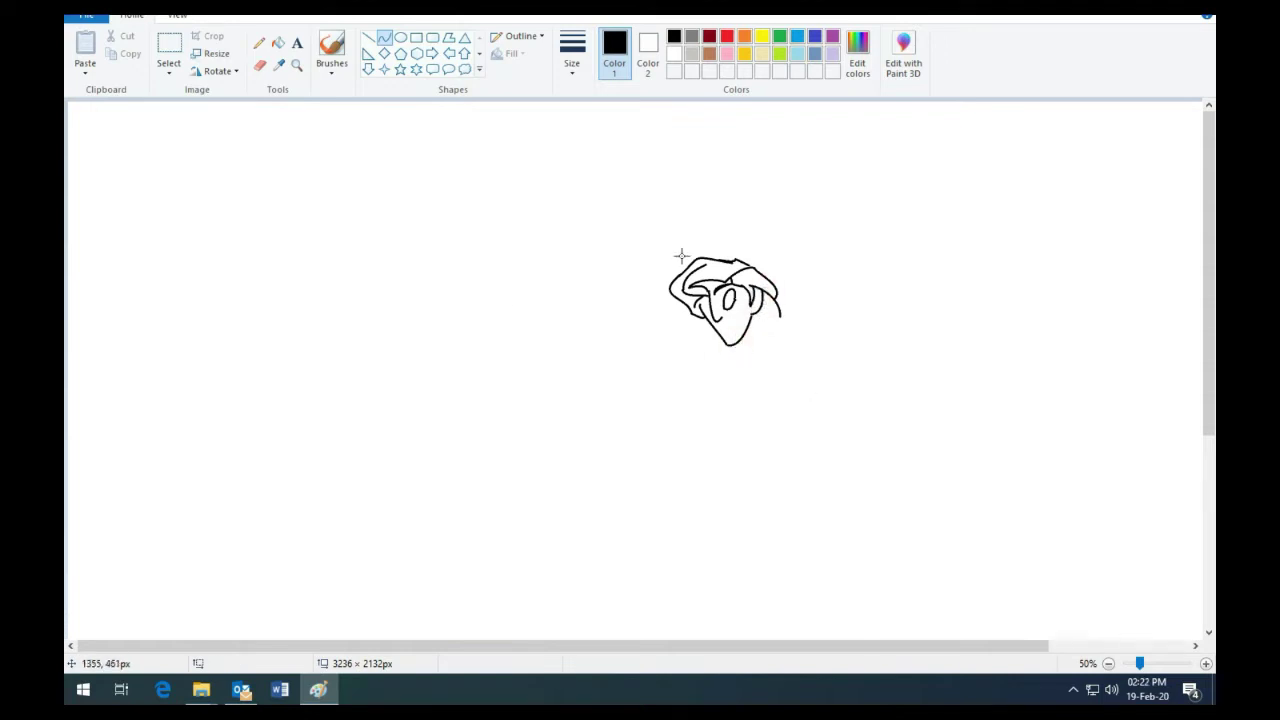
- Add a small cap, a smiling mouth and hair at the nape to the smaller figure's head
mouse_move(723, 260)
left_mouse_down()
mouse_move(750, 268)
mouse_move(728, 249)
mouse_move(760, 254)
left_mouse_up()
left_click(561, 345)
mouse_move(736, 313)
left_mouse_down()
mouse_move(649, 331)
mouse_move(714, 323)
mouse_move(726, 338)
left_mouse_up()
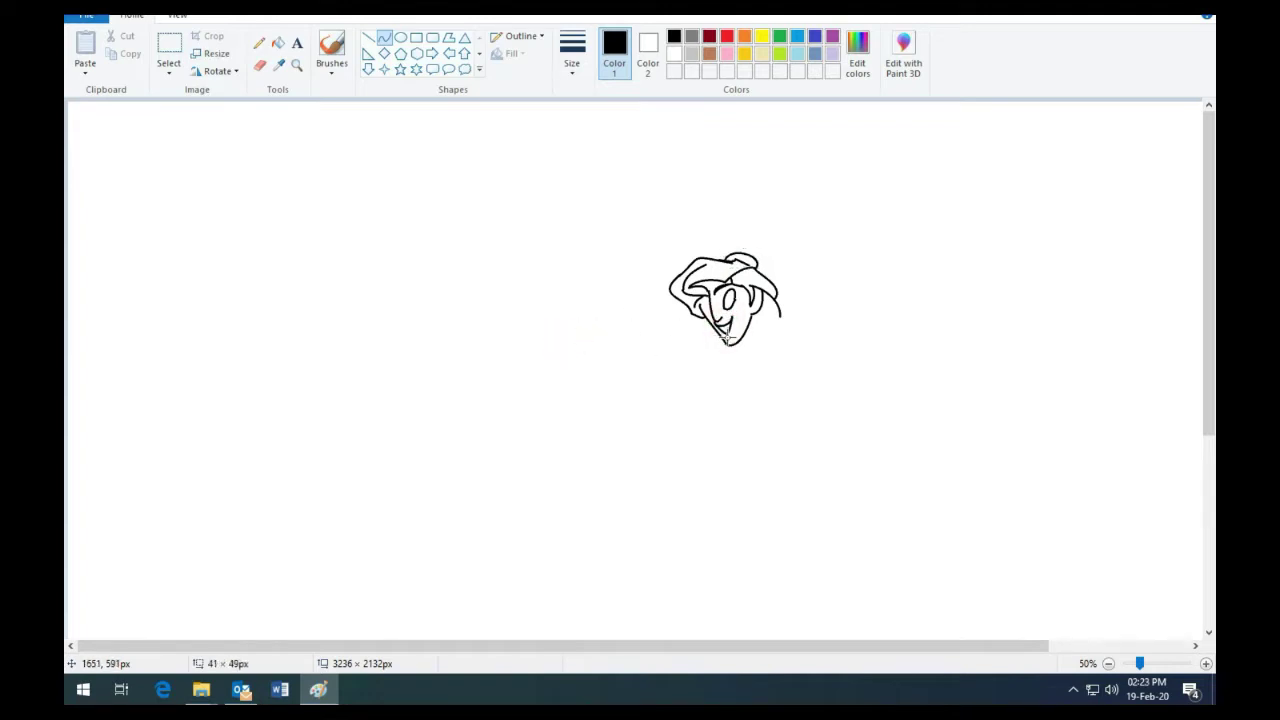
left_click(477, 379)
mouse_move(763, 296)
left_mouse_down()
mouse_move(777, 318)
mouse_move(753, 332)
left_mouse_up()
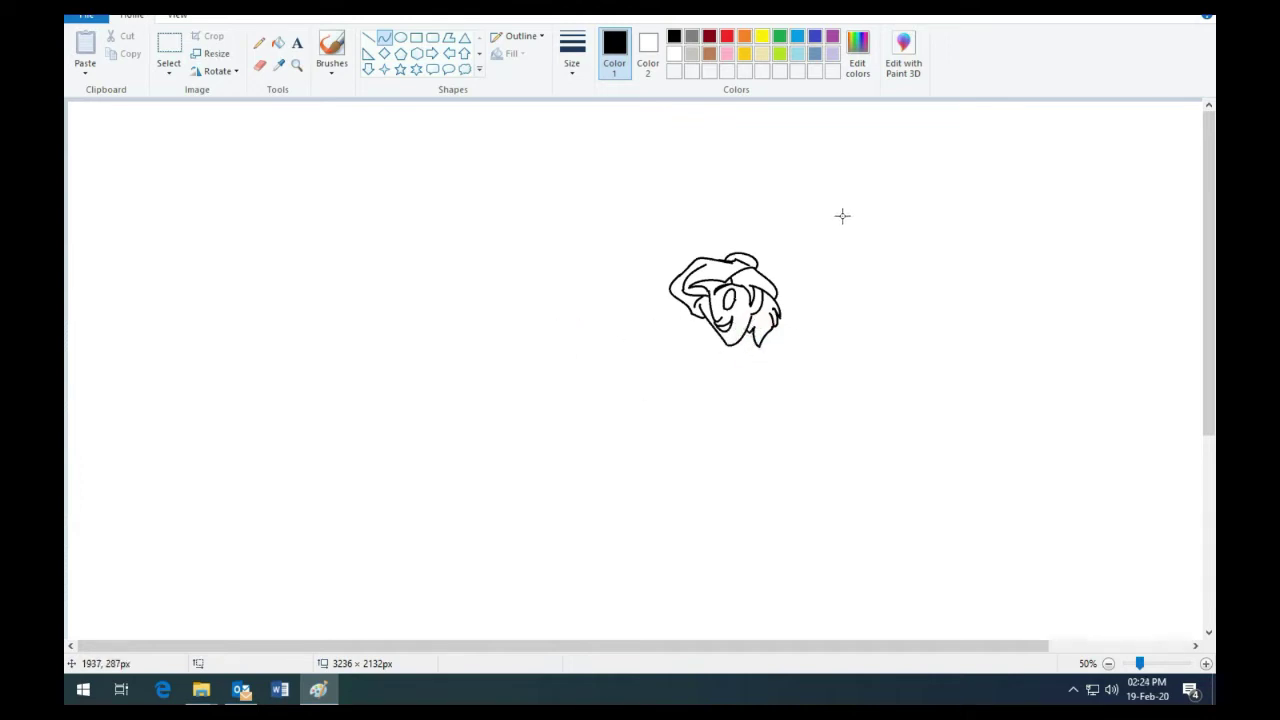
- Draw the second figure's eye, nose and open mouth above and beside the first head, with a long arc joining the two
mouse_move(863, 203)
left_mouse_down()
mouse_move(861, 219)
mouse_move(860, 206)
mouse_move(892, 211)
mouse_move(879, 206)
mouse_move(874, 224)
mouse_move(949, 201)
mouse_move(900, 206)
mouse_move(914, 223)
mouse_move(929, 222)
mouse_move(794, 208)
mouse_move(904, 206)
mouse_move(876, 204)
left_mouse_up()
mouse_move(879, 263)
left_mouse_down()
mouse_move(889, 251)
mouse_move(869, 246)
mouse_move(872, 265)
mouse_move(851, 272)
mouse_move(849, 257)
mouse_move(878, 288)
mouse_move(778, 289)
mouse_move(808, 257)
mouse_move(821, 270)
mouse_move(834, 231)
mouse_move(830, 268)
mouse_move(836, 226)
mouse_move(826, 270)
mouse_move(829, 245)
mouse_move(889, 275)
mouse_move(858, 270)
mouse_move(874, 277)
left_mouse_up()
left_click(808, 257)
left_click(834, 272)
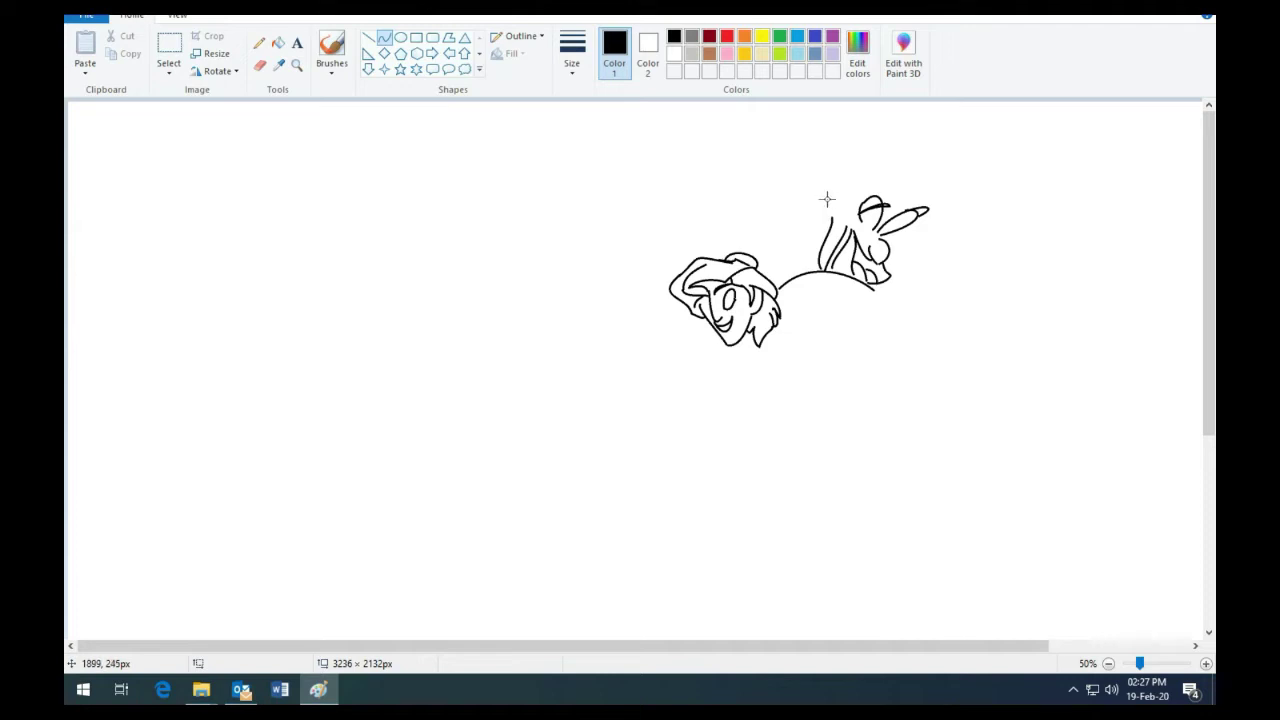
- Draw the second figure's tall pointed shape, hoop earring and crown curve around its face
mouse_move(820, 207)
left_mouse_down()
mouse_move(806, 228)
mouse_move(820, 213)
mouse_move(780, 231)
mouse_move(808, 241)
left_mouse_up()
left_click(809, 243)
mouse_move(828, 197)
left_mouse_down()
mouse_move(843, 131)
mouse_move(832, 198)
mouse_move(856, 178)
mouse_move(826, 205)
mouse_move(918, 173)
mouse_move(871, 194)
mouse_move(886, 171)
mouse_move(893, 181)
mouse_move(886, 171)
mouse_move(859, 190)
mouse_move(891, 163)
mouse_move(887, 190)
mouse_move(905, 210)
mouse_move(983, 197)
left_mouse_up()
right_click(983, 197)
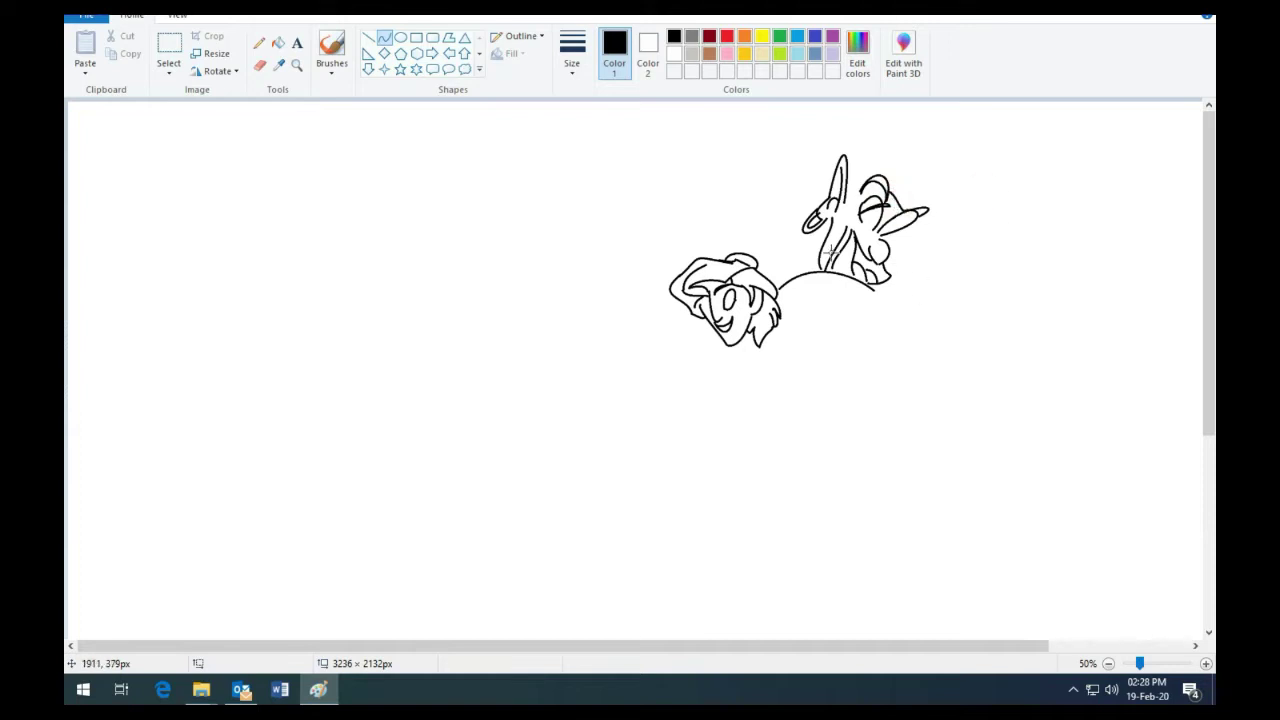
- Complete the second figure's head with curves for the cheek, the top of the head and the beard below the chin
mouse_move(892, 251)
left_mouse_down()
mouse_move(903, 232)
mouse_move(903, 247)
left_mouse_up()
left_click_drag(868, 177, 851, 180)
left_click_drag(889, 252, 928, 287)
left_click(1011, 206)
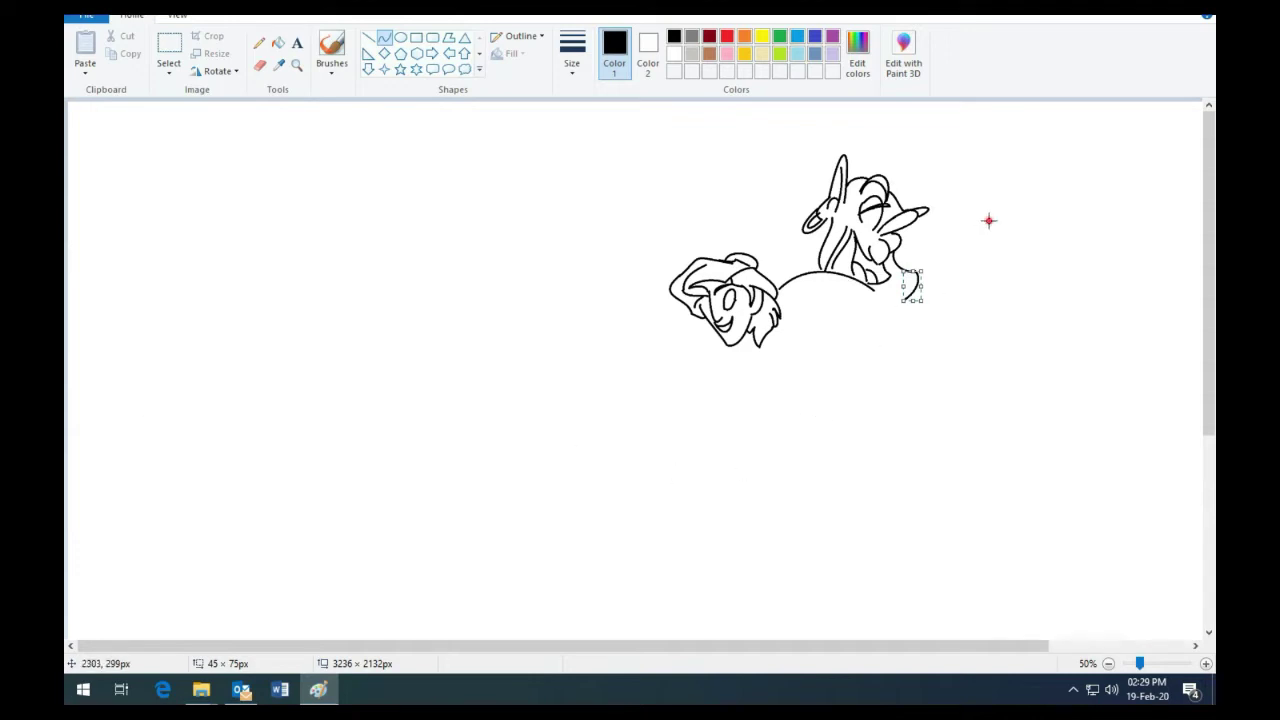
left_click_drag(988, 220, 905, 287)
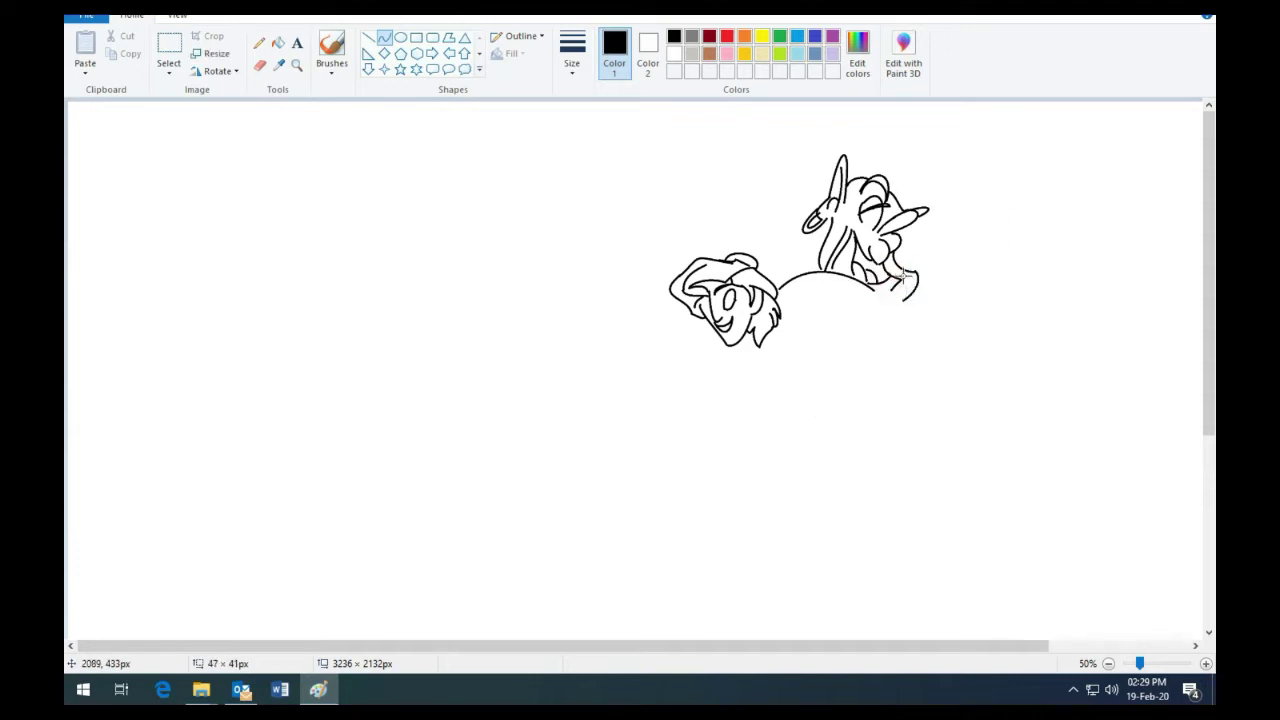
- Draw the large figure's near shoulder line and the long rounded outer contour of its far shoulder and arm
left_click_drag(812, 230, 765, 272)
left_click(689, 209)
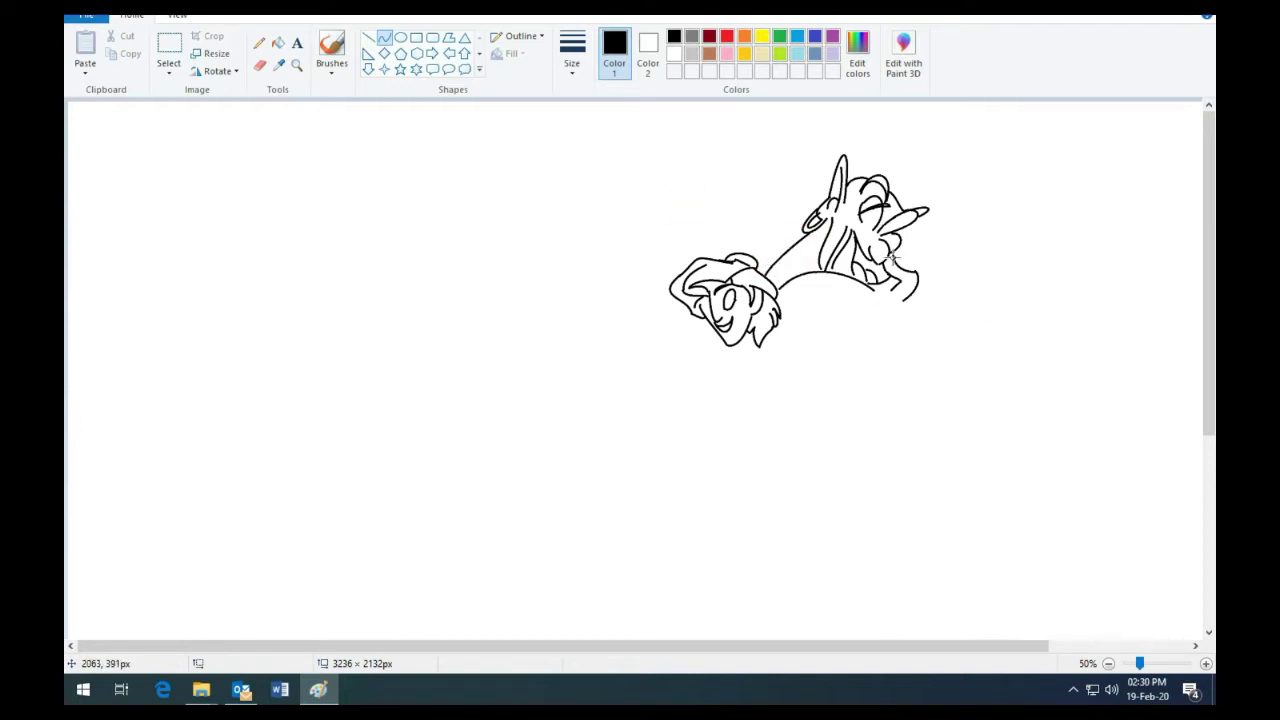
mouse_move(891, 258)
left_mouse_down()
mouse_move(978, 436)
mouse_move(1117, 243)
mouse_move(1134, 492)
left_mouse_up()
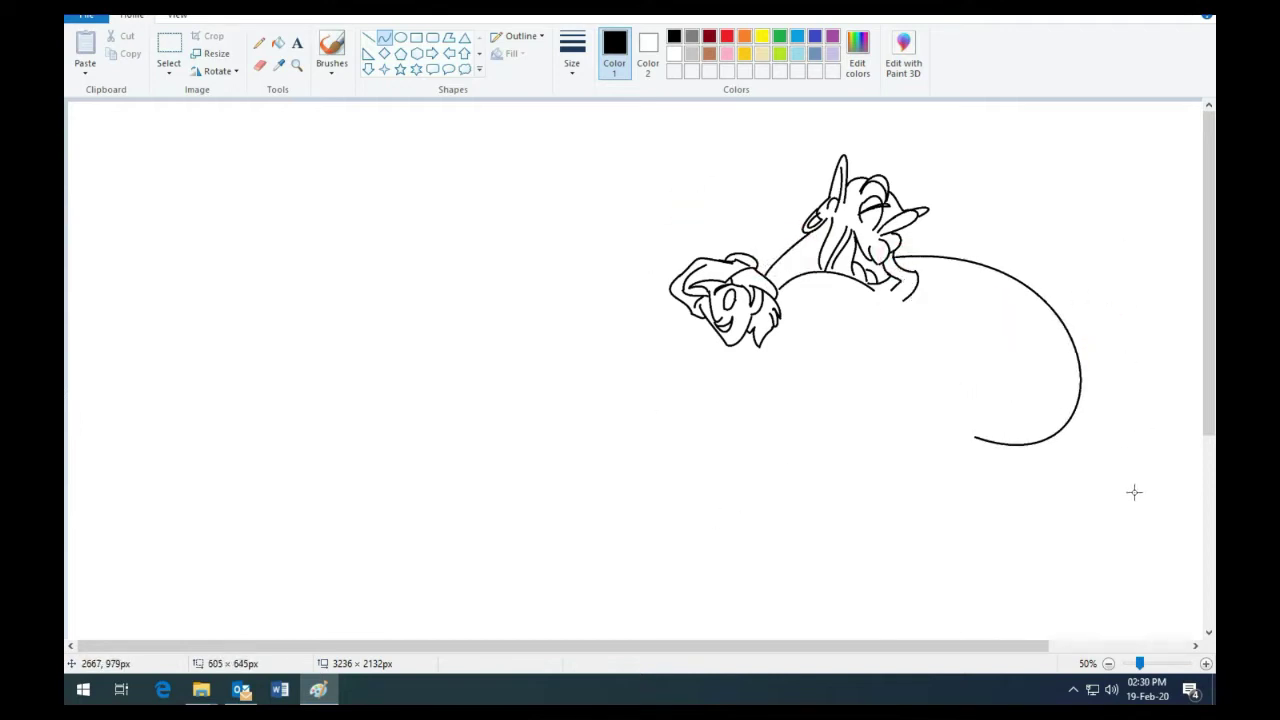
left_click(843, 469)
- Draw the inner contours of the large figure's bent arm down to the elbow, with a striped cuff at the wrist
left_click_drag(920, 323, 1020, 307)
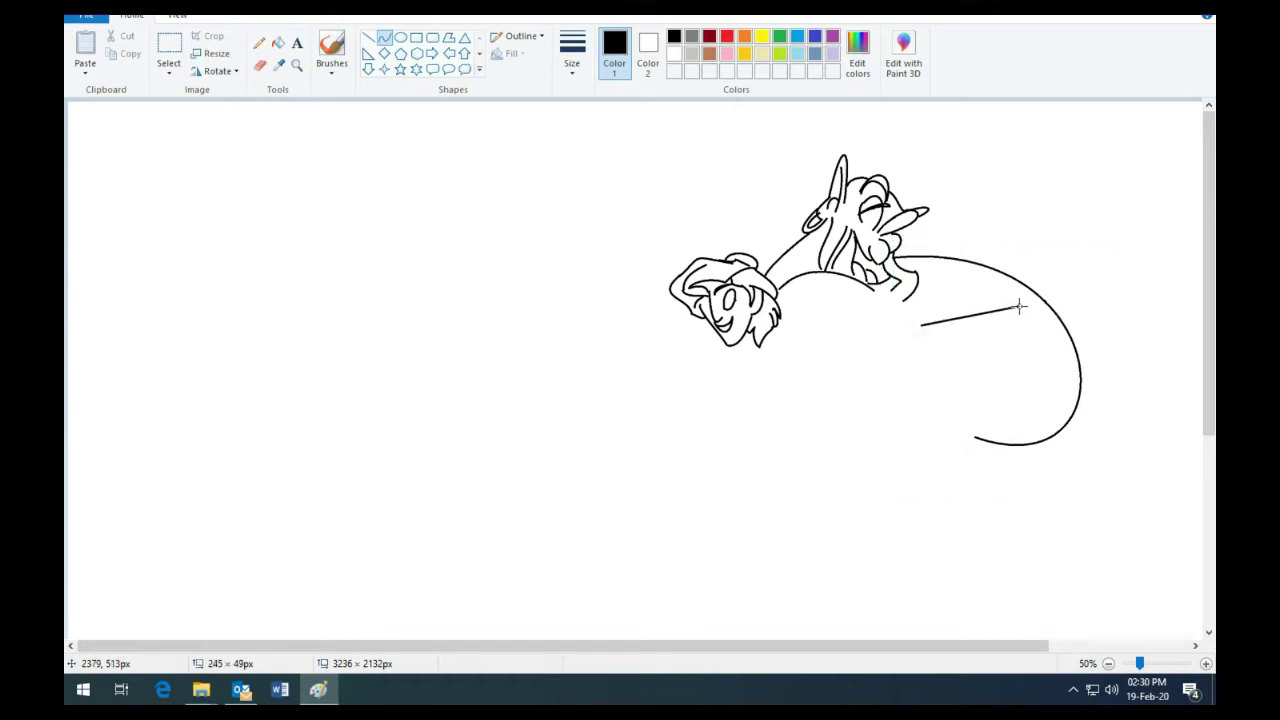
left_click_drag(953, 341, 964, 440)
left_click_drag(964, 440, 1029, 400)
left_click_drag(963, 437, 821, 441)
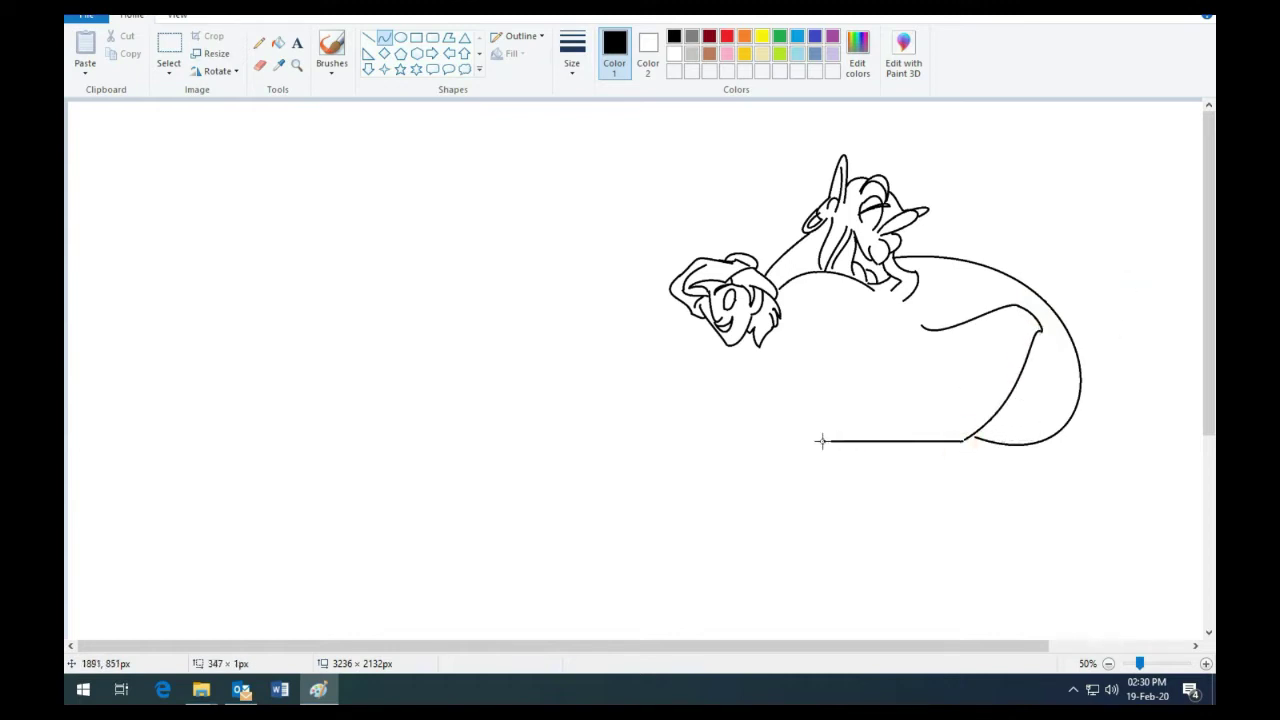
left_click_drag(900, 445, 849, 429)
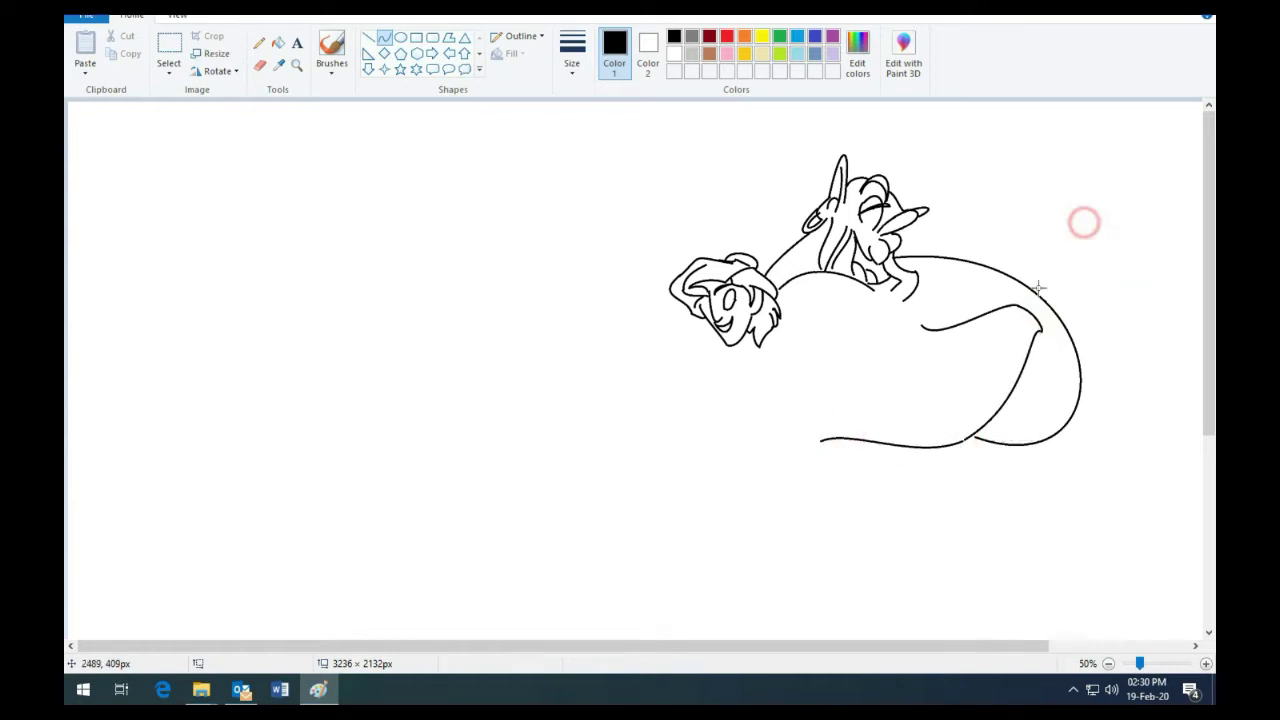
mouse_move(996, 311)
left_mouse_down()
mouse_move(1027, 346)
mouse_move(1012, 300)
left_mouse_up()
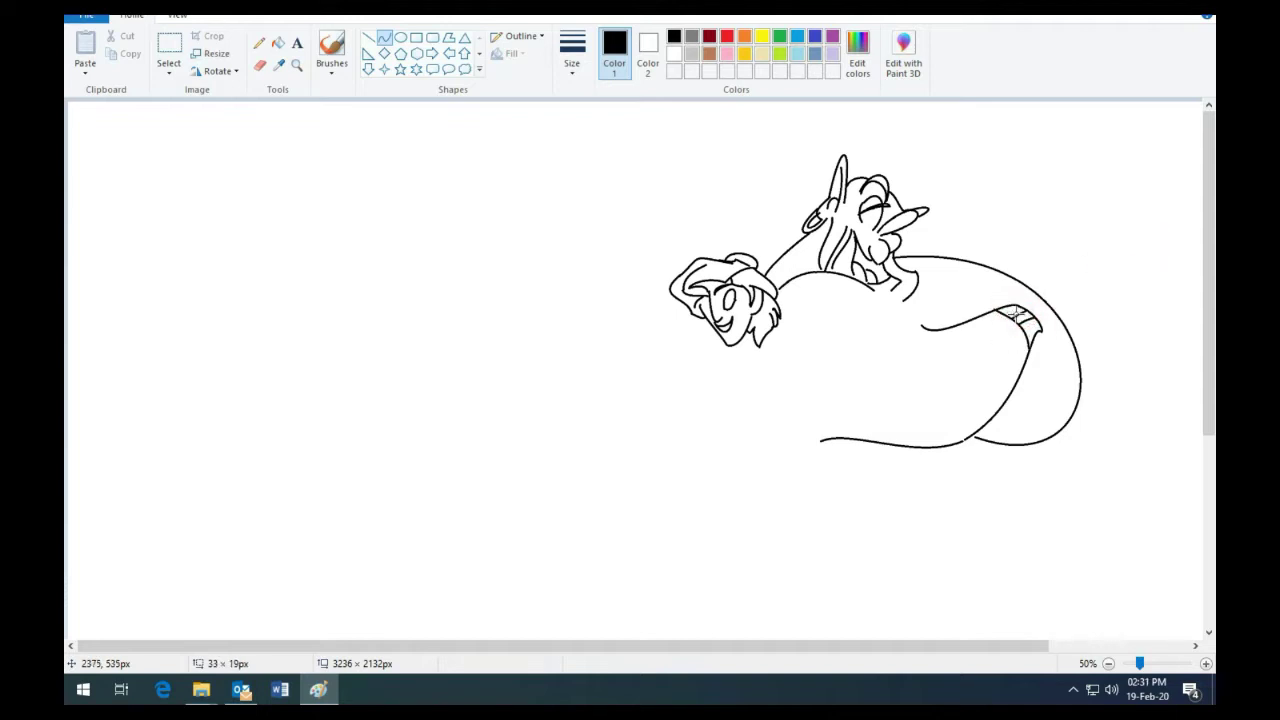
left_click(1018, 314)
- Draw the large figure's three rounded fingers with nails and the spiral at the beard's tip
mouse_move(899, 331)
left_mouse_down()
mouse_move(929, 294)
mouse_move(902, 333)
mouse_move(934, 346)
mouse_move(914, 320)
mouse_move(900, 334)
mouse_move(906, 314)
mouse_move(880, 322)
mouse_move(891, 286)
mouse_move(871, 340)
mouse_move(880, 328)
left_mouse_up()
left_click(848, 357)
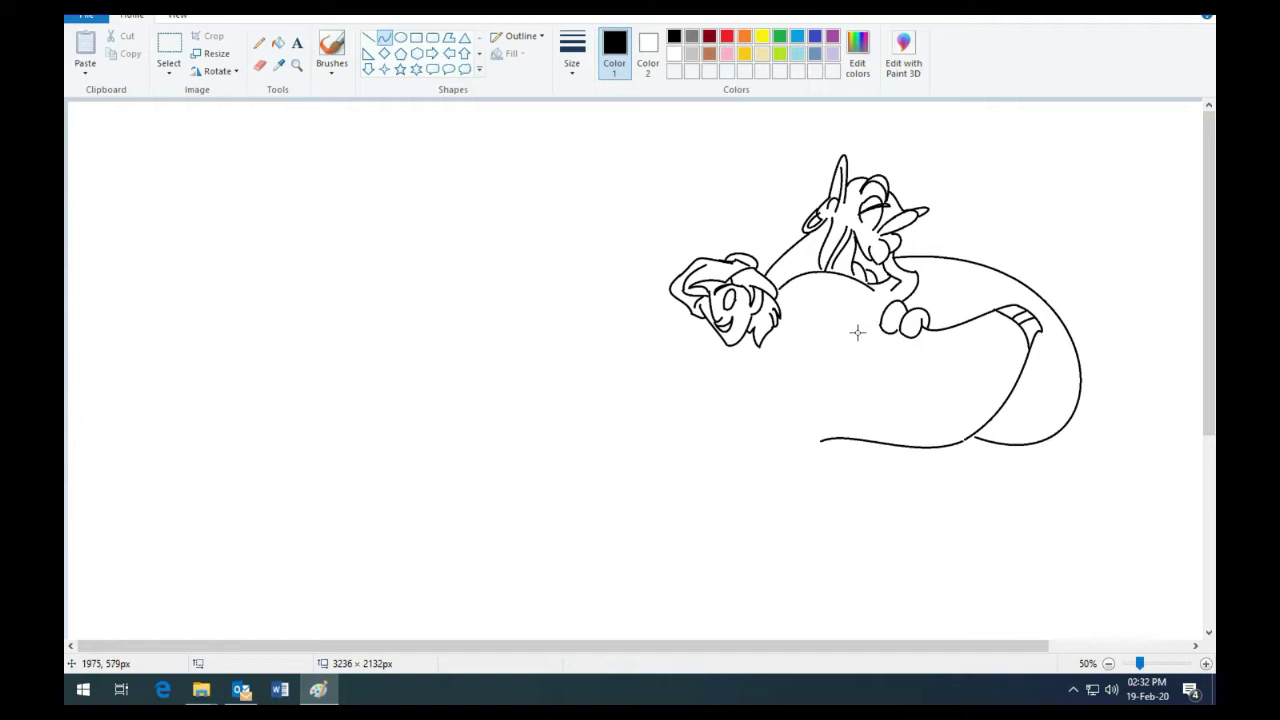
mouse_move(879, 305)
left_mouse_down()
mouse_move(890, 284)
mouse_move(874, 273)
mouse_move(857, 334)
mouse_move(879, 297)
mouse_move(912, 330)
mouse_move(874, 295)
mouse_move(894, 289)
mouse_move(893, 318)
mouse_move(926, 320)
left_mouse_up()
left_click(834, 369)
- Draw the smaller figure's rounded shoulder, upper arm and bent elbow, extending into the underside of the forearm
left_click(766, 236)
mouse_move(763, 346)
left_mouse_down()
mouse_move(801, 378)
mouse_move(732, 454)
mouse_move(649, 432)
mouse_move(732, 454)
mouse_move(660, 413)
left_mouse_up()
left_click(794, 362)
left_click(803, 391)
left_click(772, 414)
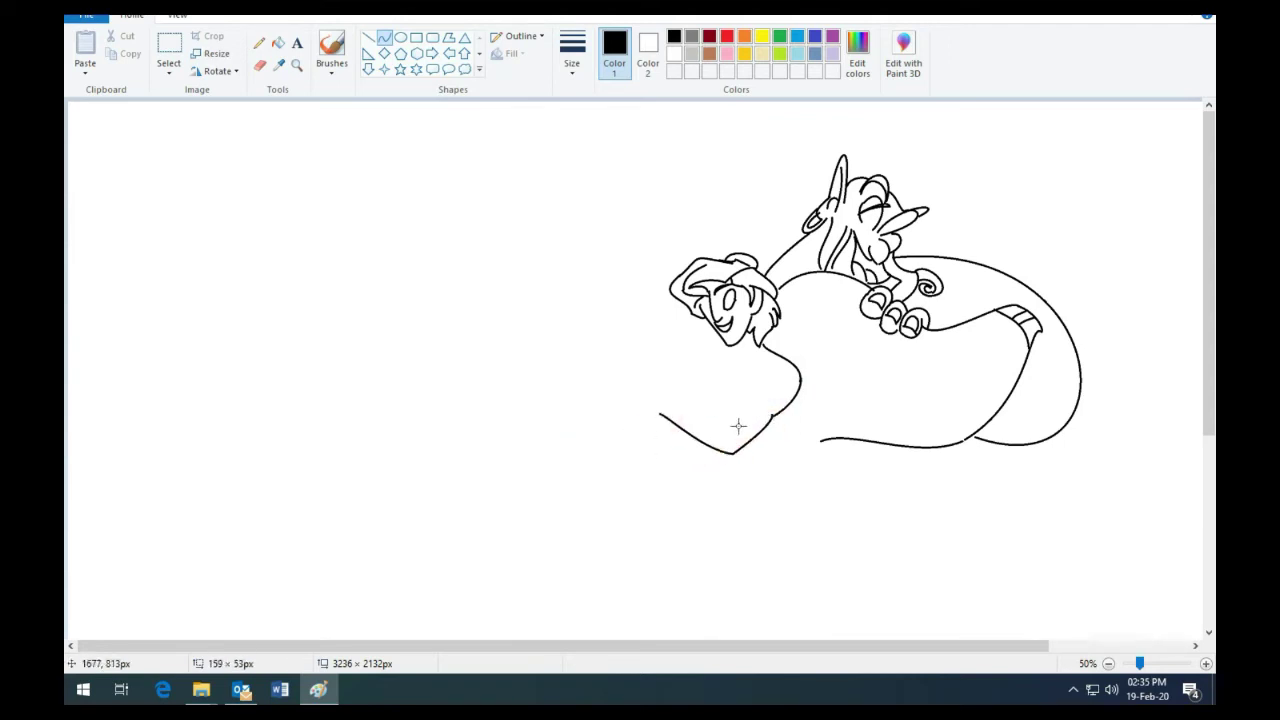
- Close the top edge of the smaller figure's folded forearm and draw the first finger curves above it
mouse_move(737, 426)
left_mouse_down()
mouse_move(658, 409)
mouse_move(734, 421)
mouse_move(717, 403)
mouse_move(732, 404)
mouse_move(744, 421)
left_mouse_up()
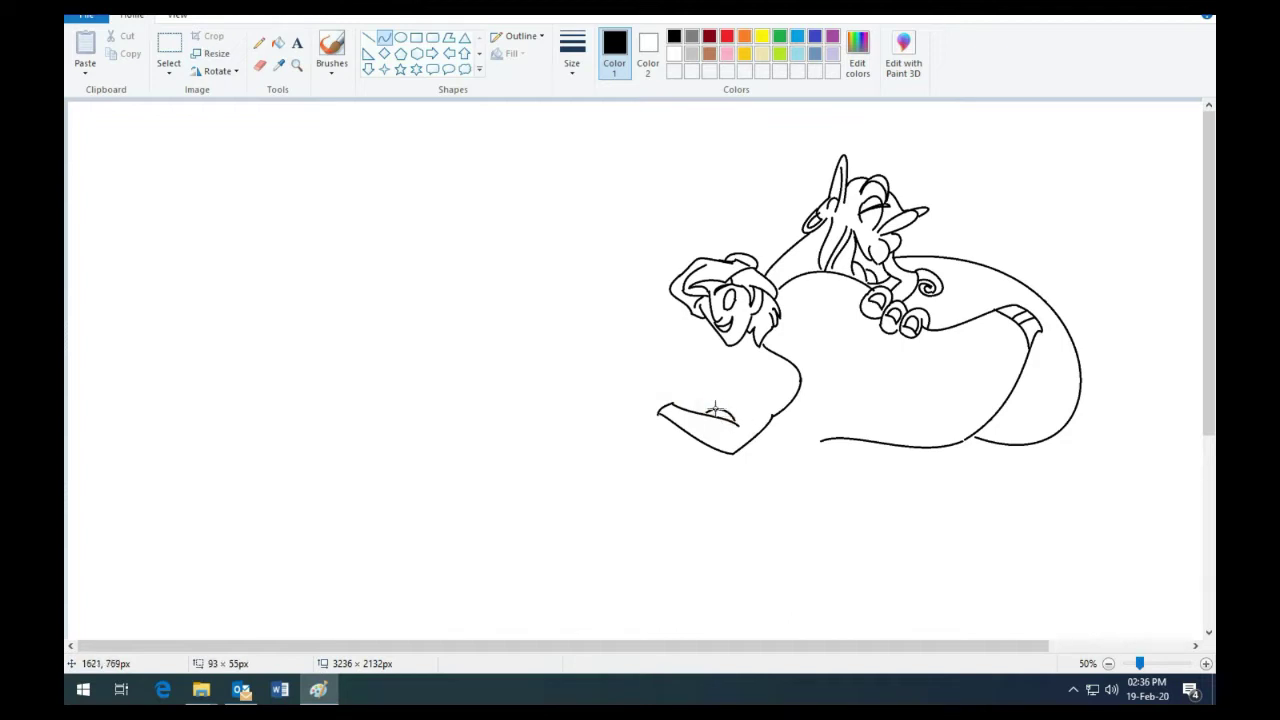
left_click(679, 401)
left_click_drag(737, 416, 748, 422)
scroll(911, 494, "up", 1)
scroll(911, 494, "down", 1)
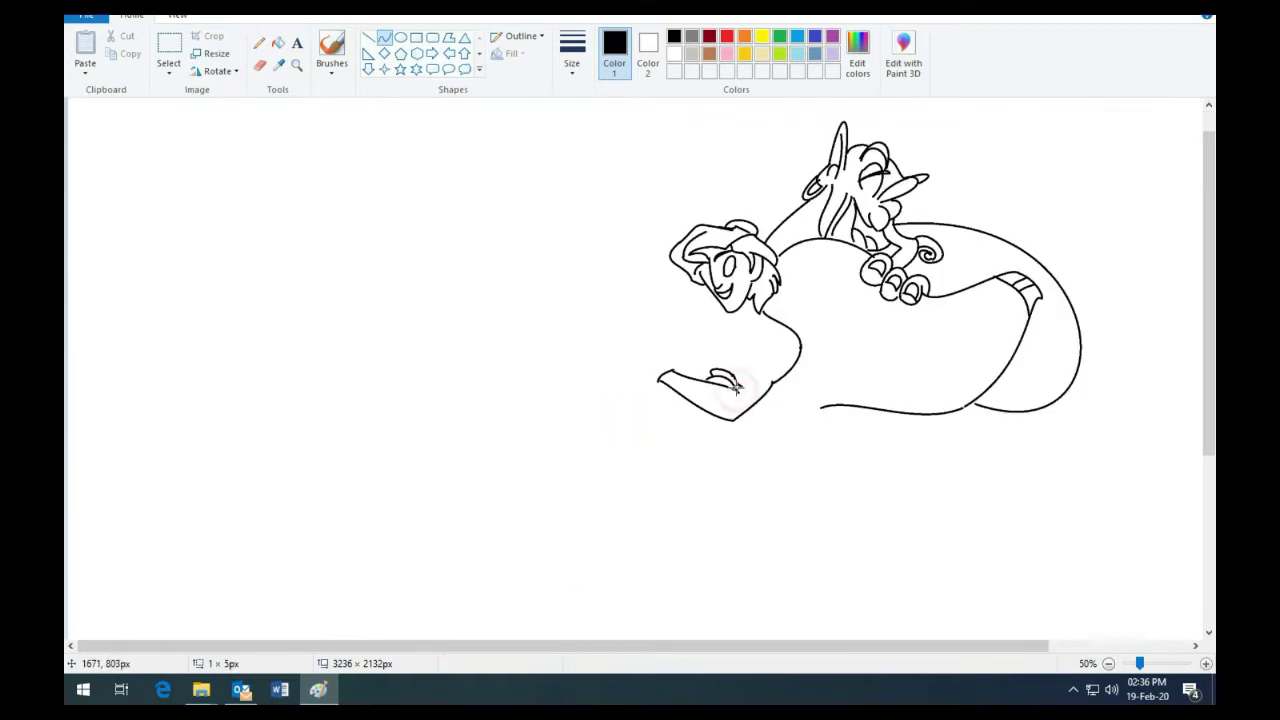
left_click(506, 393)
left_click_drag(737, 391, 740, 389)
scroll(679, 437, "up", 1)
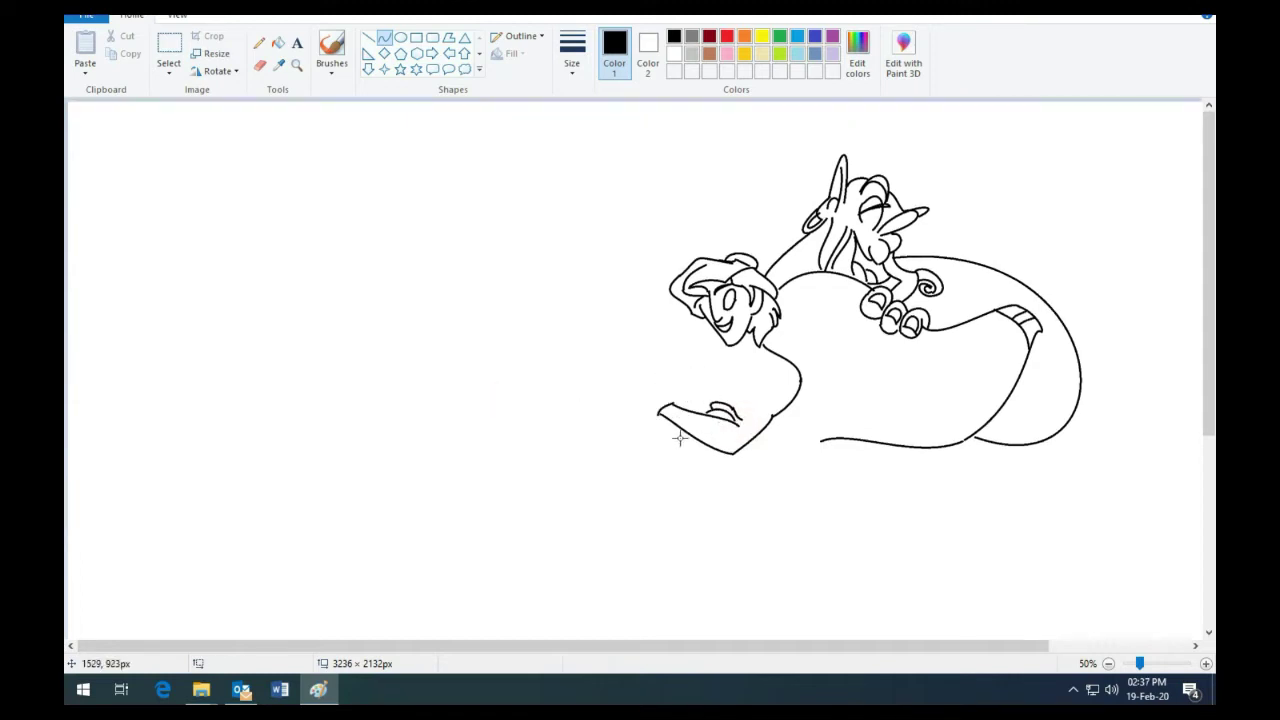
- Add the remaining finger curves of the hand resting on the folded forearm
left_click_drag(734, 420, 738, 428)
left_click_drag(742, 416, 742, 395)
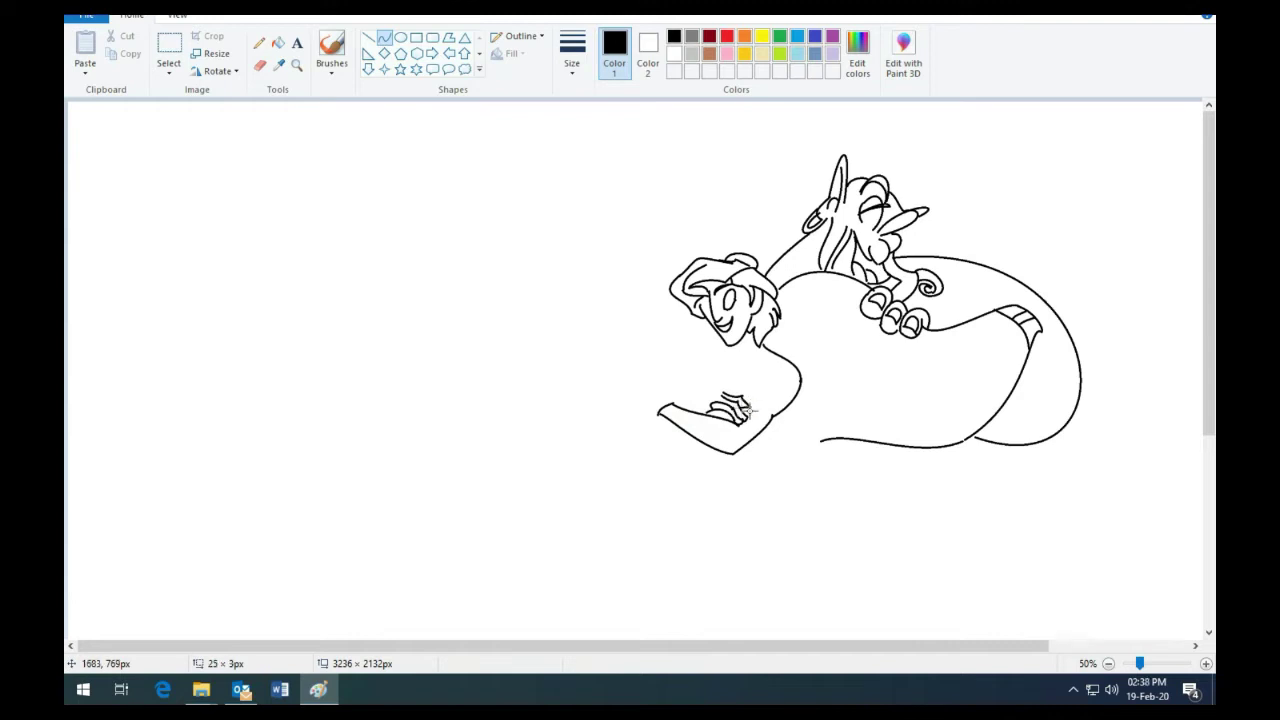
left_click_drag(753, 418, 718, 393)
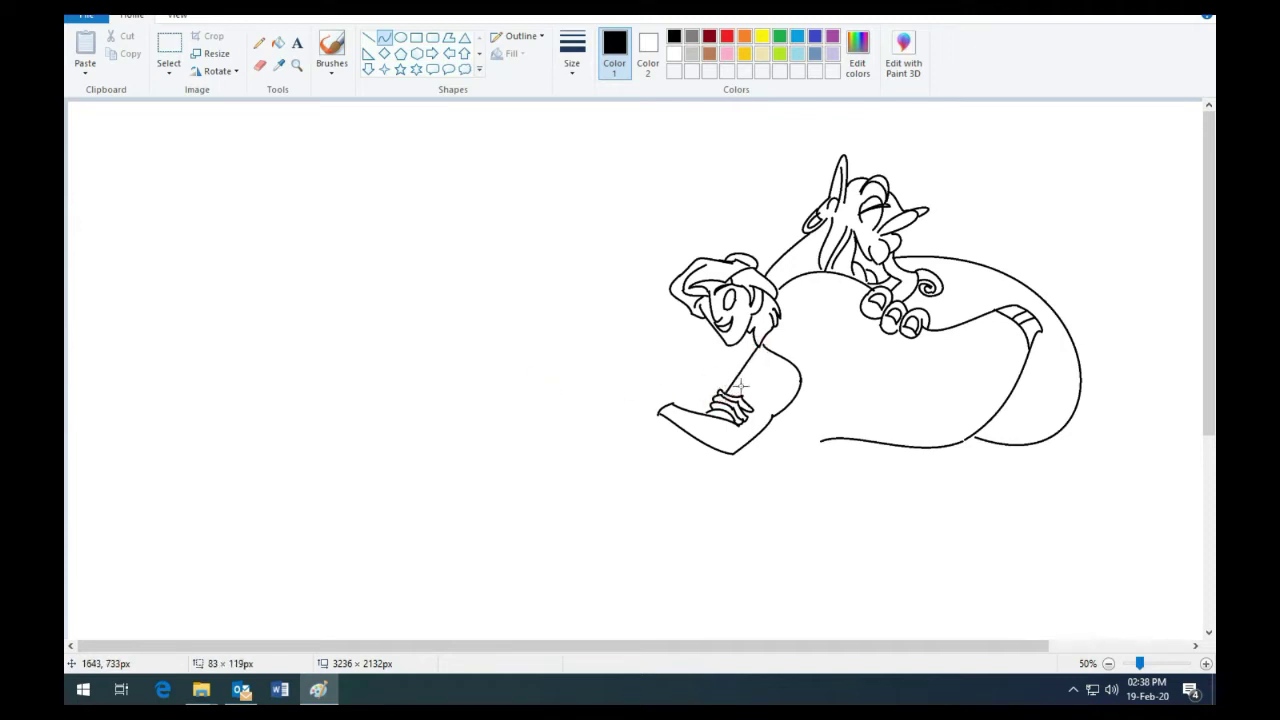
- Draw the smaller figure's open vest edges, armhole and chest lines between the neck and the folded arms
left_click_drag(477, 396, 758, 375)
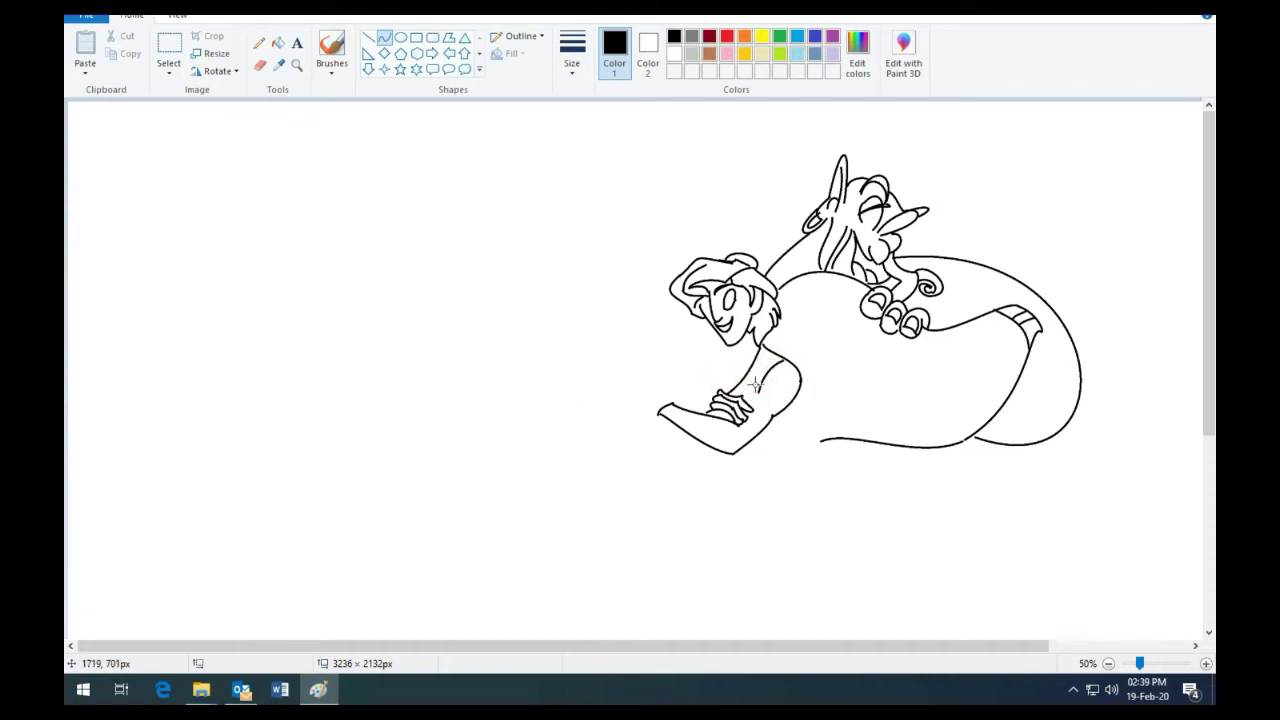
left_click_drag(755, 385, 742, 400)
key("ctrl+z")
mouse_move(722, 344)
left_mouse_down()
mouse_move(676, 404)
mouse_move(708, 400)
mouse_move(694, 391)
mouse_move(726, 361)
mouse_move(668, 405)
mouse_move(650, 375)
mouse_move(592, 375)
left_mouse_up()
key("ctrl+z")
key("ctrl+z")
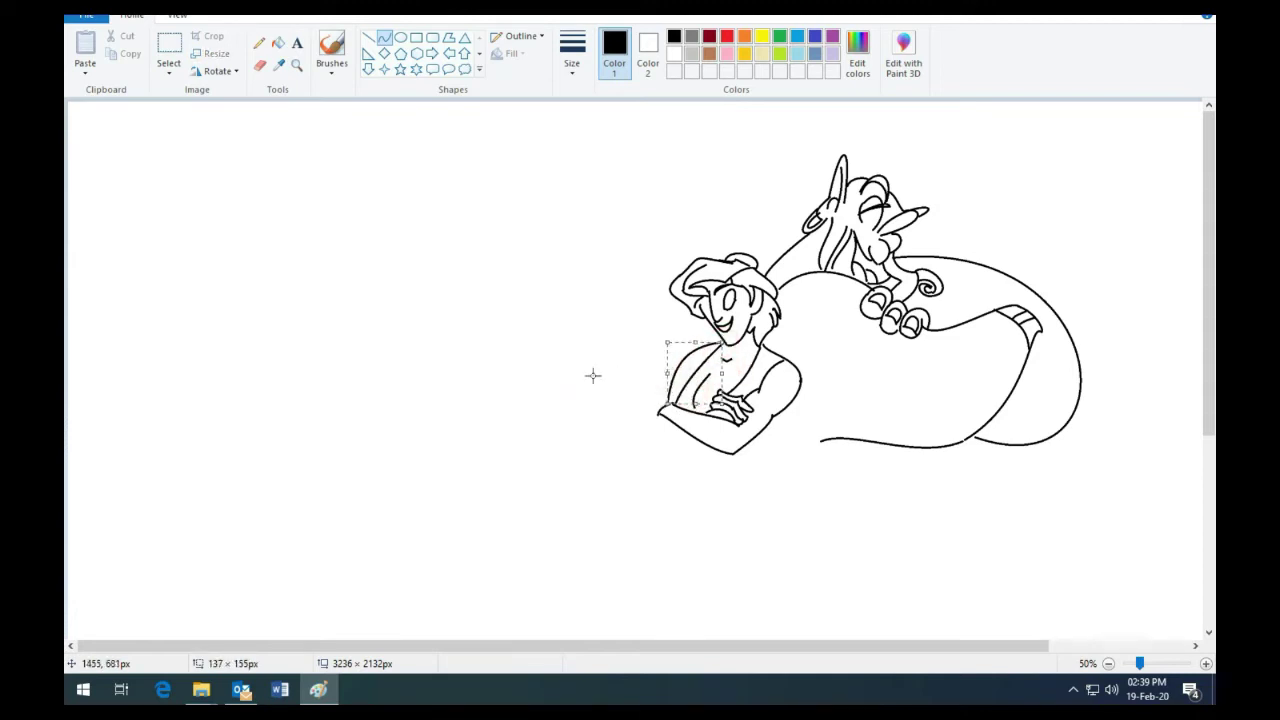
key("ctrl+z")
- Draw the smaller figure's other shoulder, upper arm and elbow, plus the lower chest curve beneath the folded arms
mouse_move(686, 352)
left_mouse_down()
mouse_move(648, 396)
mouse_move(586, 386)
mouse_move(640, 380)
mouse_move(634, 437)
mouse_move(600, 457)
mouse_move(718, 448)
mouse_move(697, 465)
left_mouse_up()
left_click(693, 438)
left_click(697, 465)
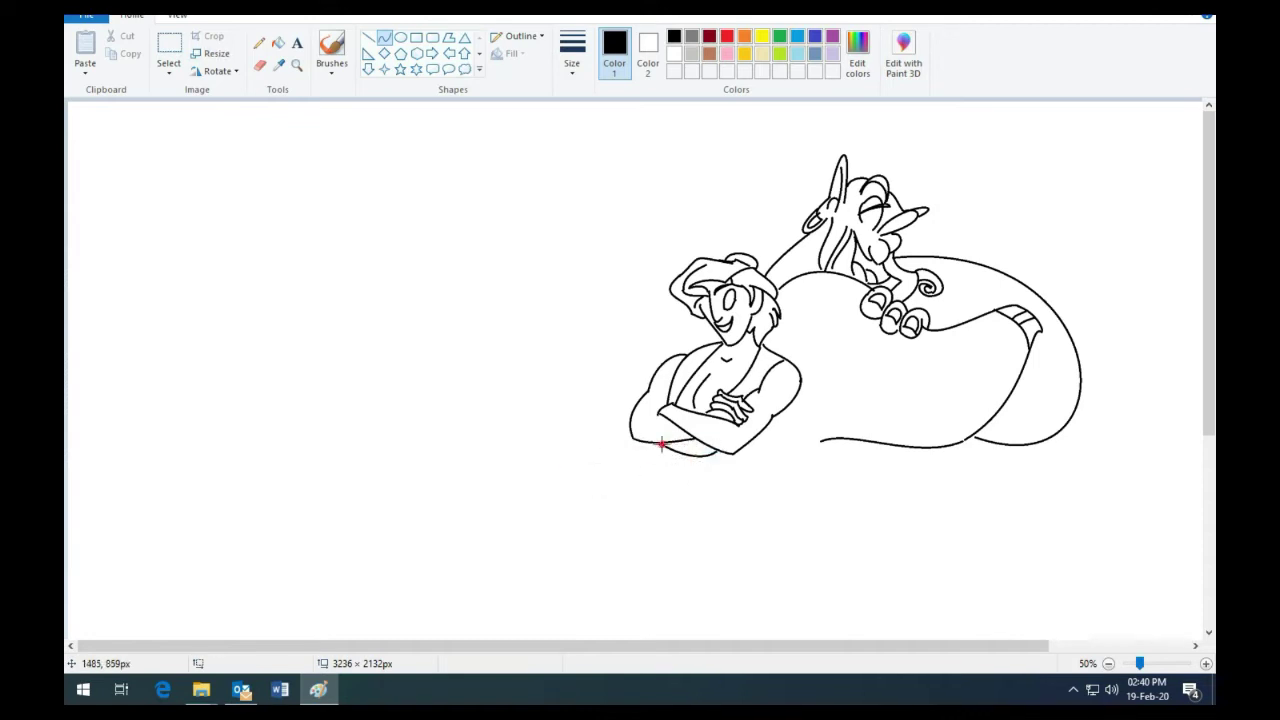
- Draw the smaller figure's waist with a diagonally folded sash and the first outer trouser line below it
left_click(659, 473)
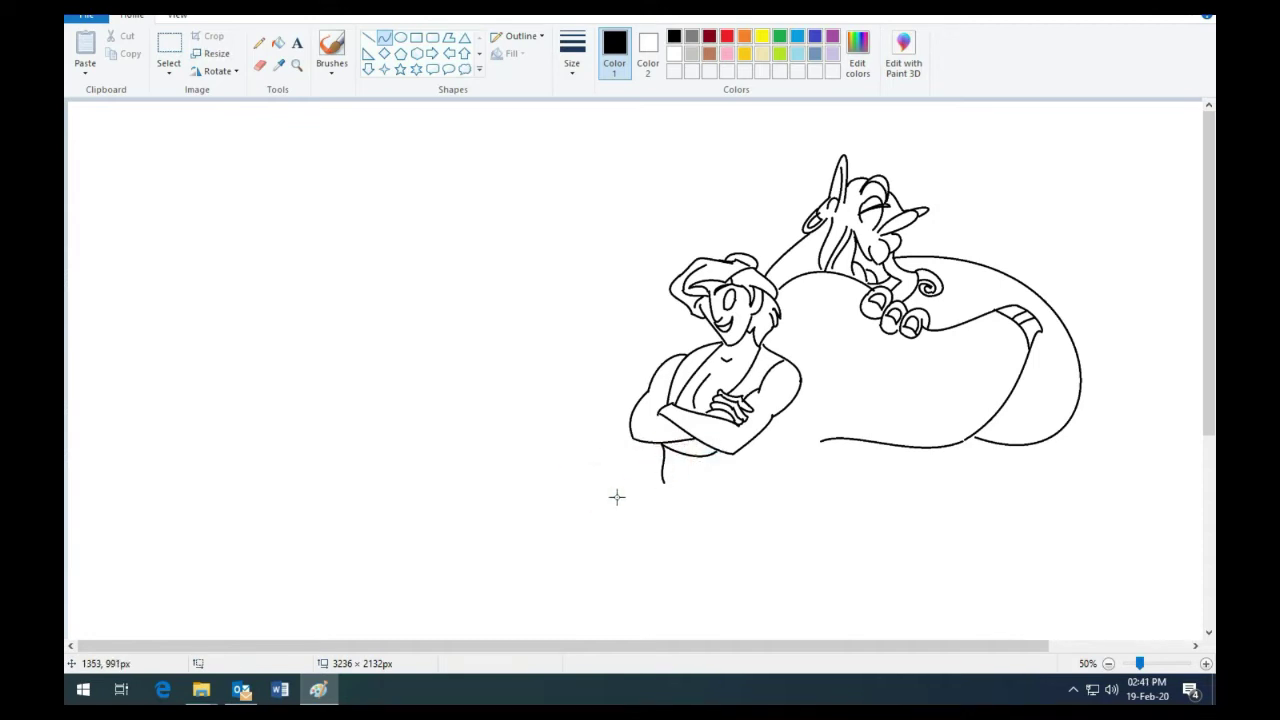
mouse_move(672, 483)
left_mouse_down()
mouse_move(730, 476)
mouse_move(708, 457)
mouse_move(665, 484)
mouse_move(760, 551)
mouse_move(761, 577)
left_mouse_up()
left_click(729, 453)
left_click(689, 466)
left_click_drag(748, 528, 751, 540)
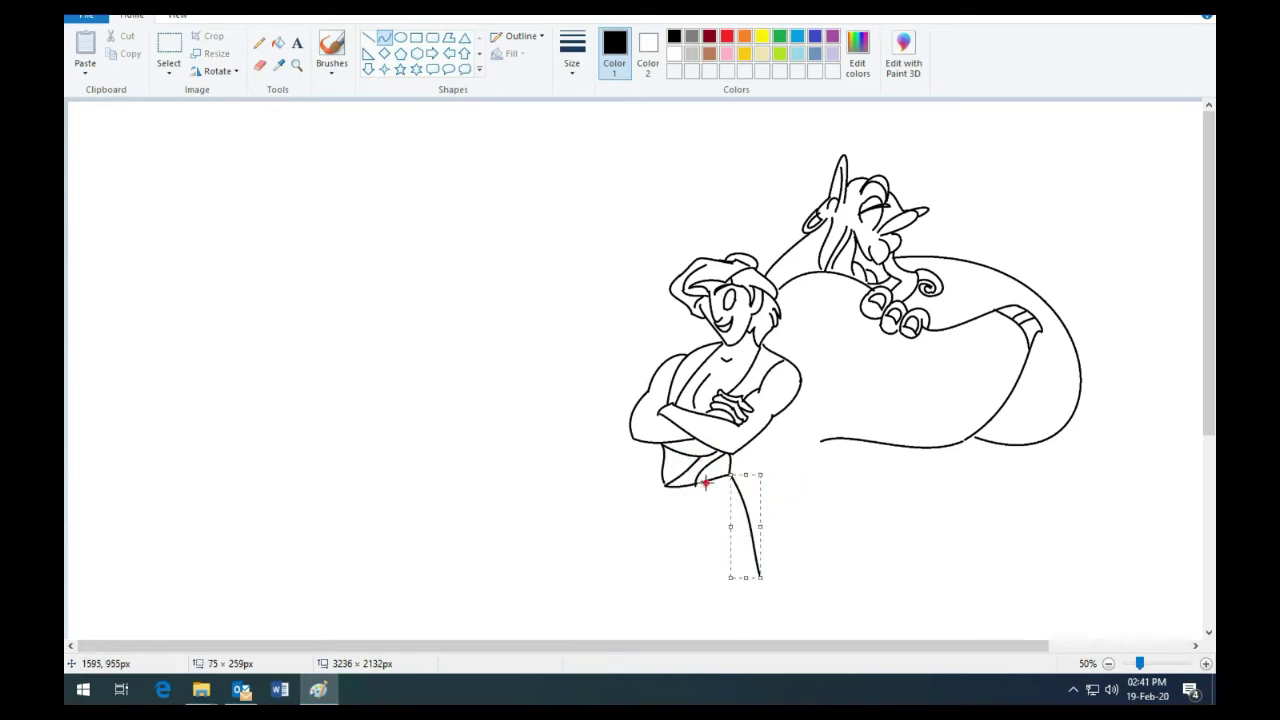
- Draw the hanging cloth folds below the sash and the flared outer contours of both trouser legs
mouse_move(705, 483)
left_mouse_down()
mouse_move(689, 536)
mouse_move(663, 491)
mouse_move(671, 553)
left_mouse_up()
left_click(622, 561)
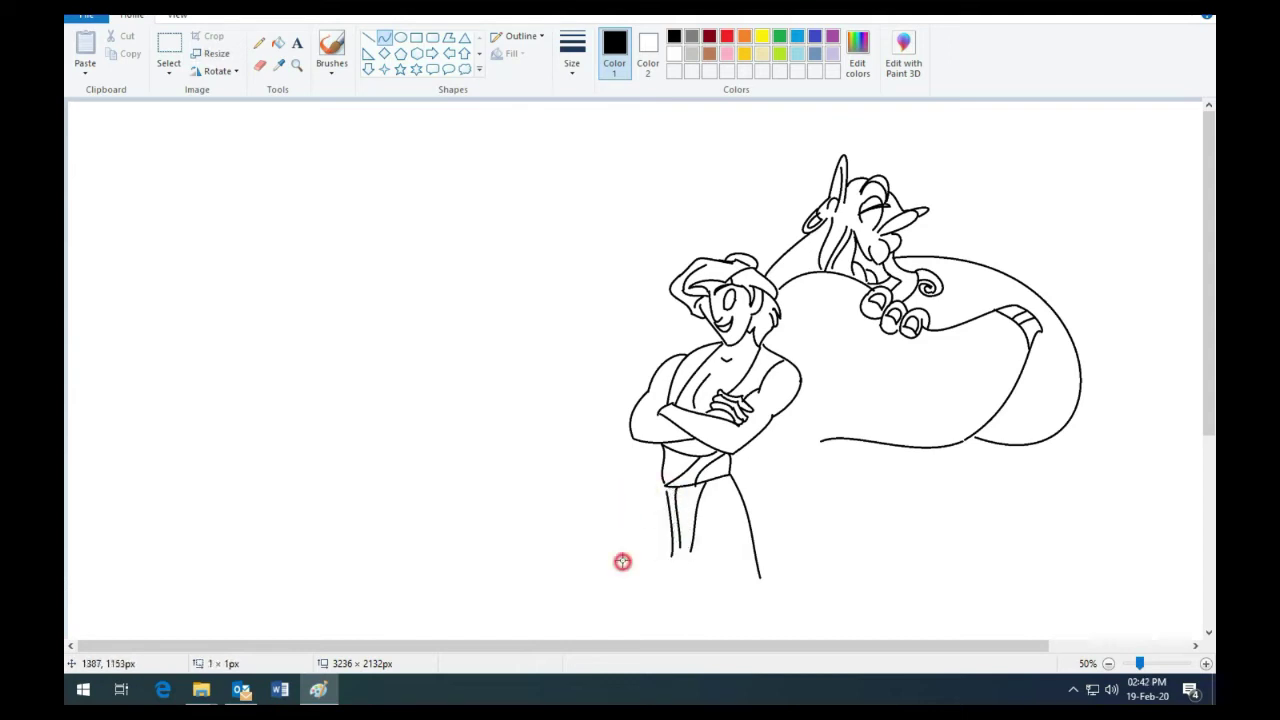
mouse_move(664, 486)
left_mouse_down()
mouse_move(643, 648)
mouse_move(622, 610)
left_mouse_up()
mouse_move(755, 545)
left_mouse_down()
mouse_move(792, 638)
mouse_move(791, 615)
left_mouse_up()
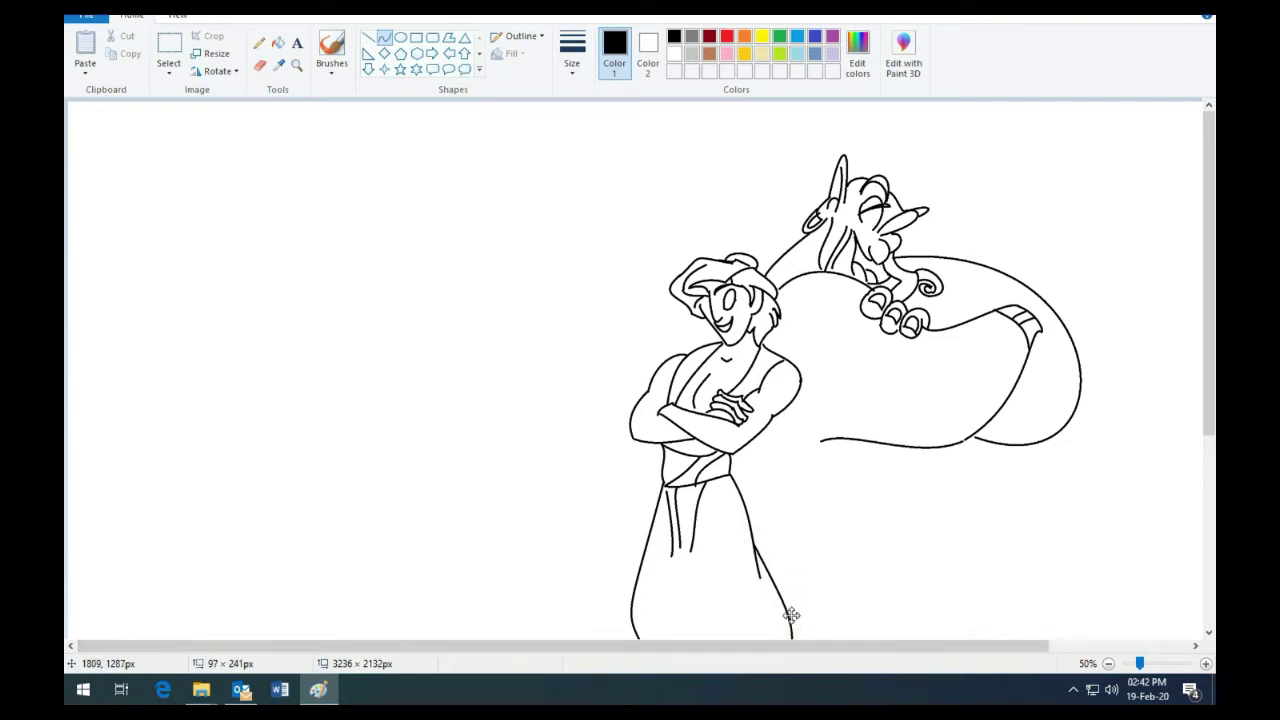
- Draw the two tapering sides of the large figure's torso from the arms down to the waist
mouse_move(771, 491)
left_mouse_down()
mouse_move(763, 430)
mouse_move(874, 536)
left_mouse_up()
mouse_move(795, 469)
left_mouse_down()
mouse_move(838, 505)
mouse_move(857, 487)
left_mouse_up()
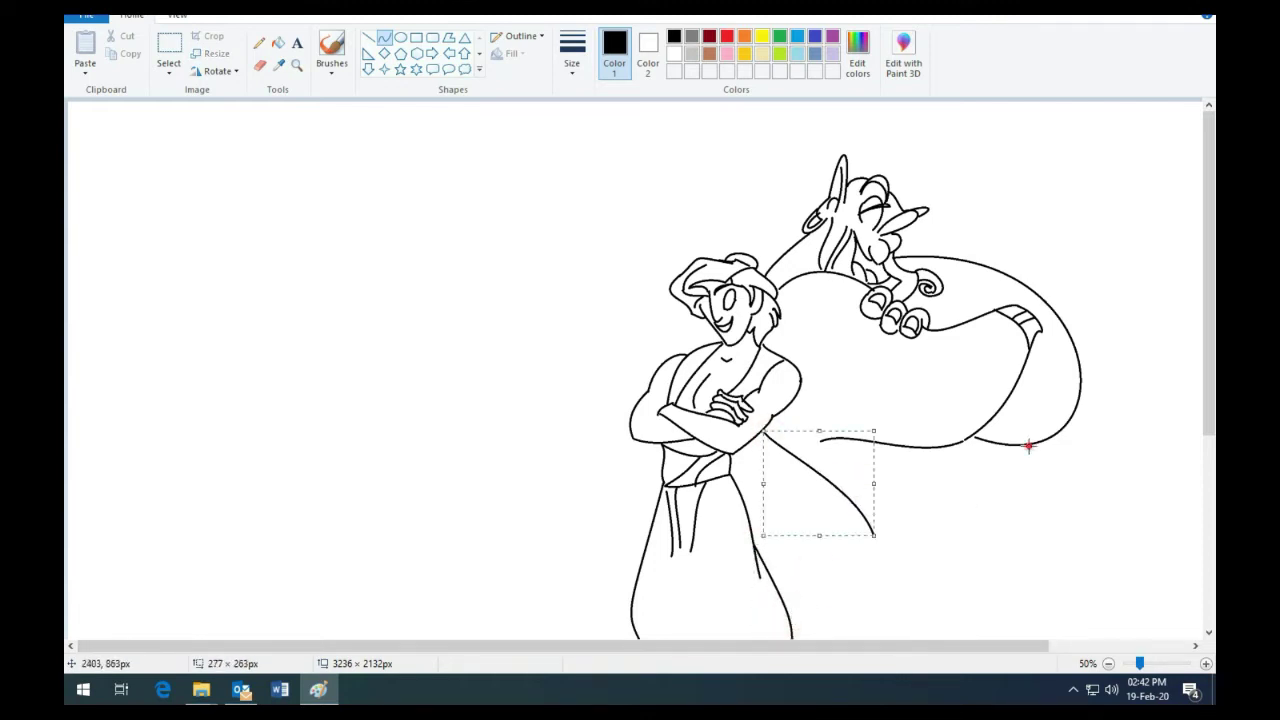
left_click_drag(1029, 443, 992, 540)
left_click_drag(1003, 480, 996, 522)
- Draw the upper rounded band of the sash around the large figure's waist
left_click_drag(1088, 572, 1003, 548)
left_click(786, 566)
mouse_move(874, 536)
left_mouse_down()
mouse_move(902, 587)
mouse_move(857, 571)
mouse_move(993, 539)
mouse_move(931, 566)
left_mouse_up()
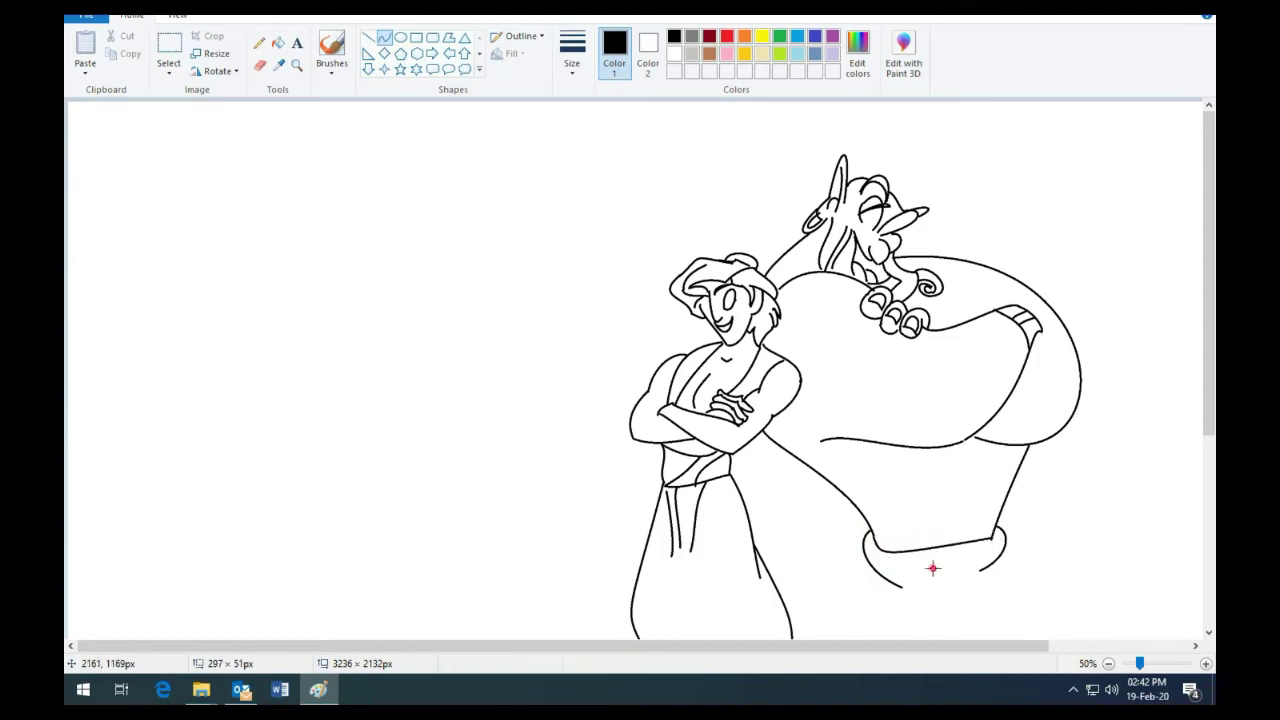
left_click(1122, 534)
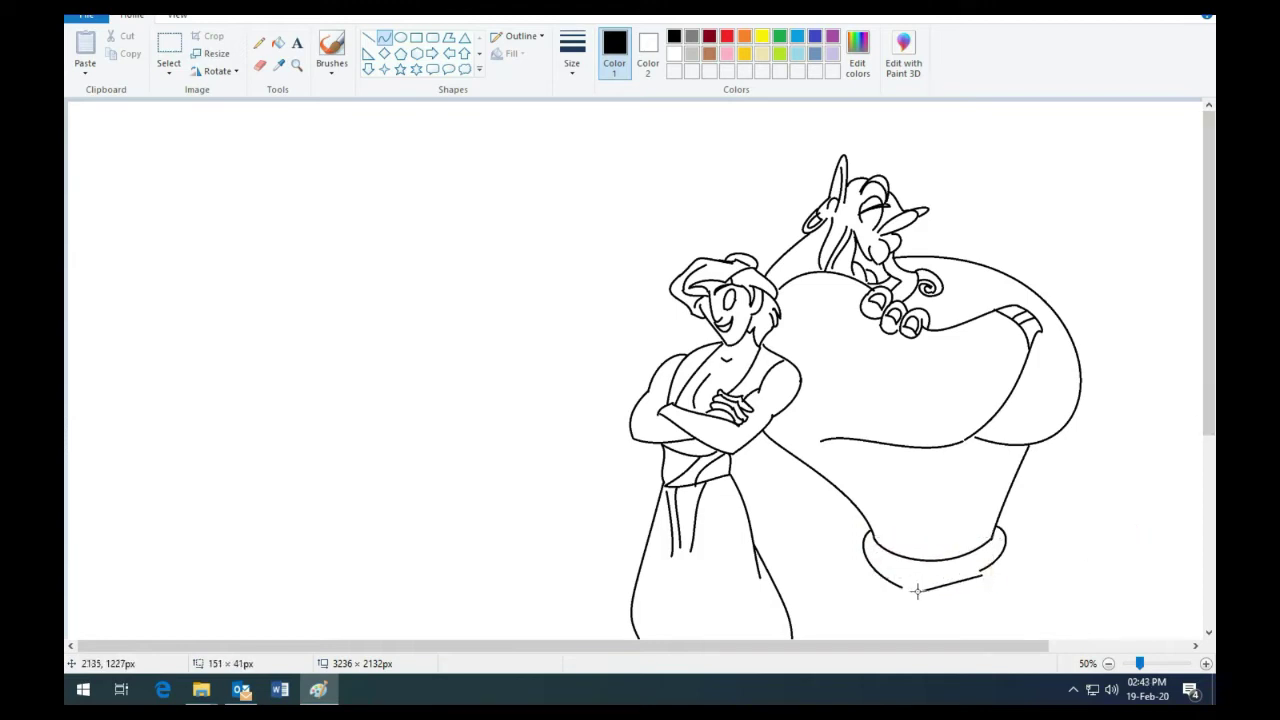
- Draw a second sash band below the first and start the two sides of the large figure's lower body beneath it
mouse_move(855, 569)
left_mouse_down()
mouse_move(950, 608)
mouse_move(871, 598)
mouse_move(908, 614)
left_mouse_up()
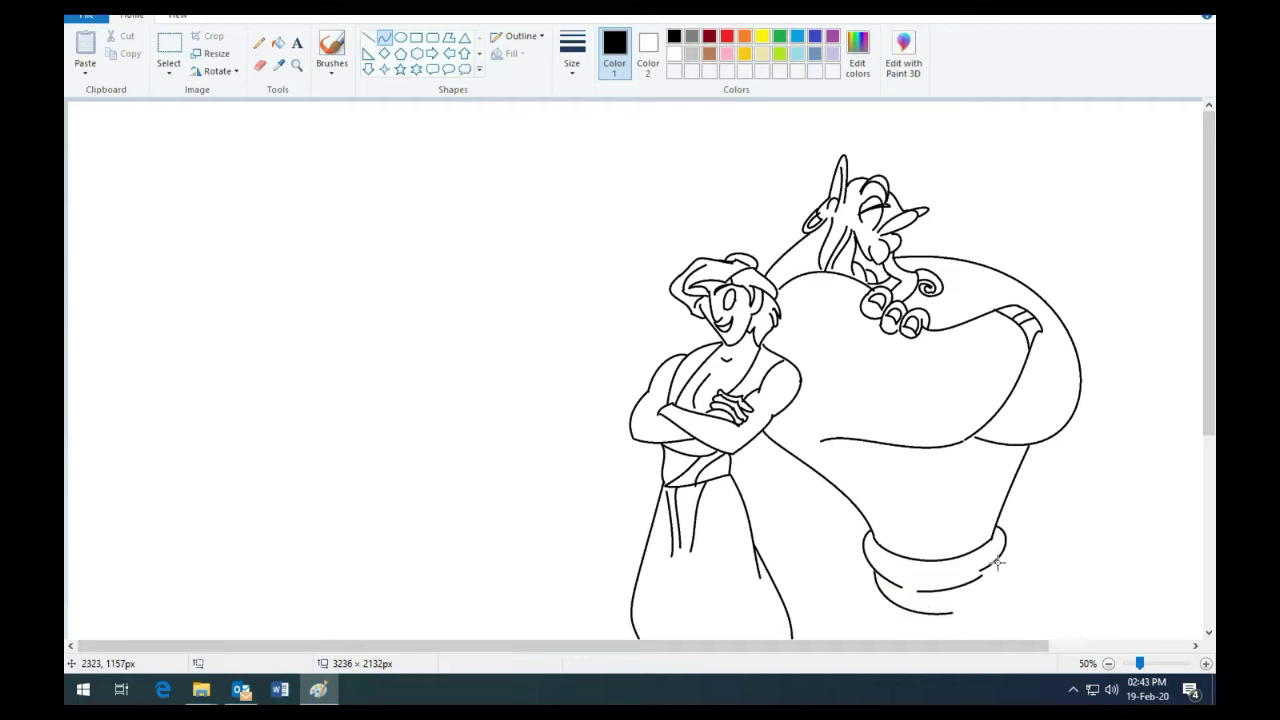
left_click_drag(997, 562, 948, 613)
mouse_move(948, 613)
left_mouse_down()
mouse_move(1003, 590)
mouse_move(983, 630)
left_mouse_up()
mouse_move(897, 600)
left_mouse_down()
mouse_move(891, 617)
mouse_move(929, 629)
left_mouse_up()
left_click(859, 627)
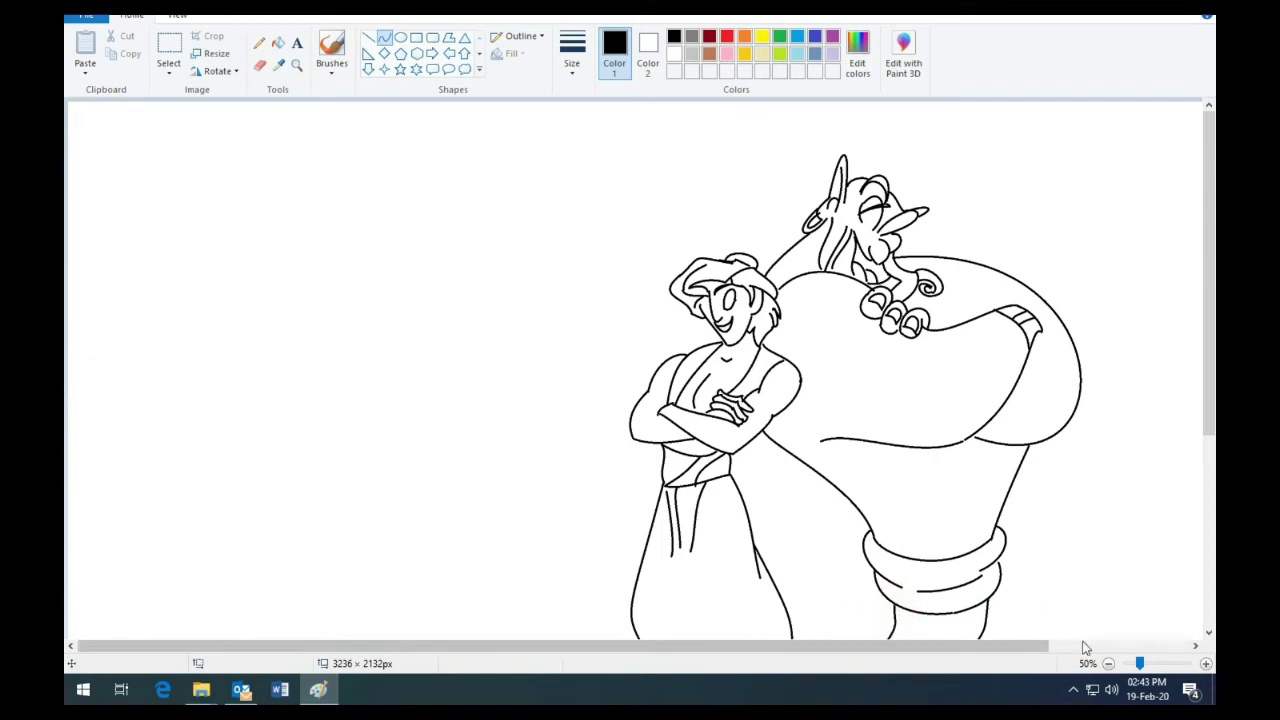
scroll(1085, 648, "down", 5)
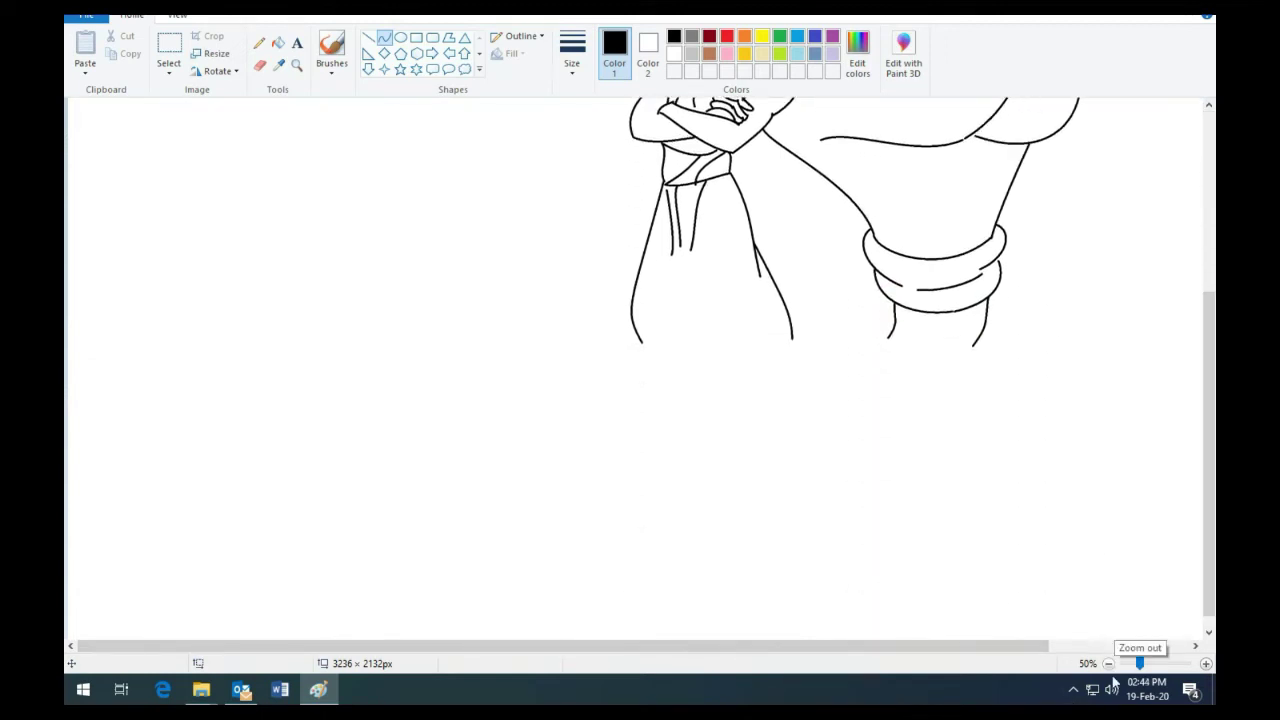
- Draw the rounded bottoms of the young man's two trouser legs, with the front leg overlapping the other
left_click_drag(696, 349, 745, 386)
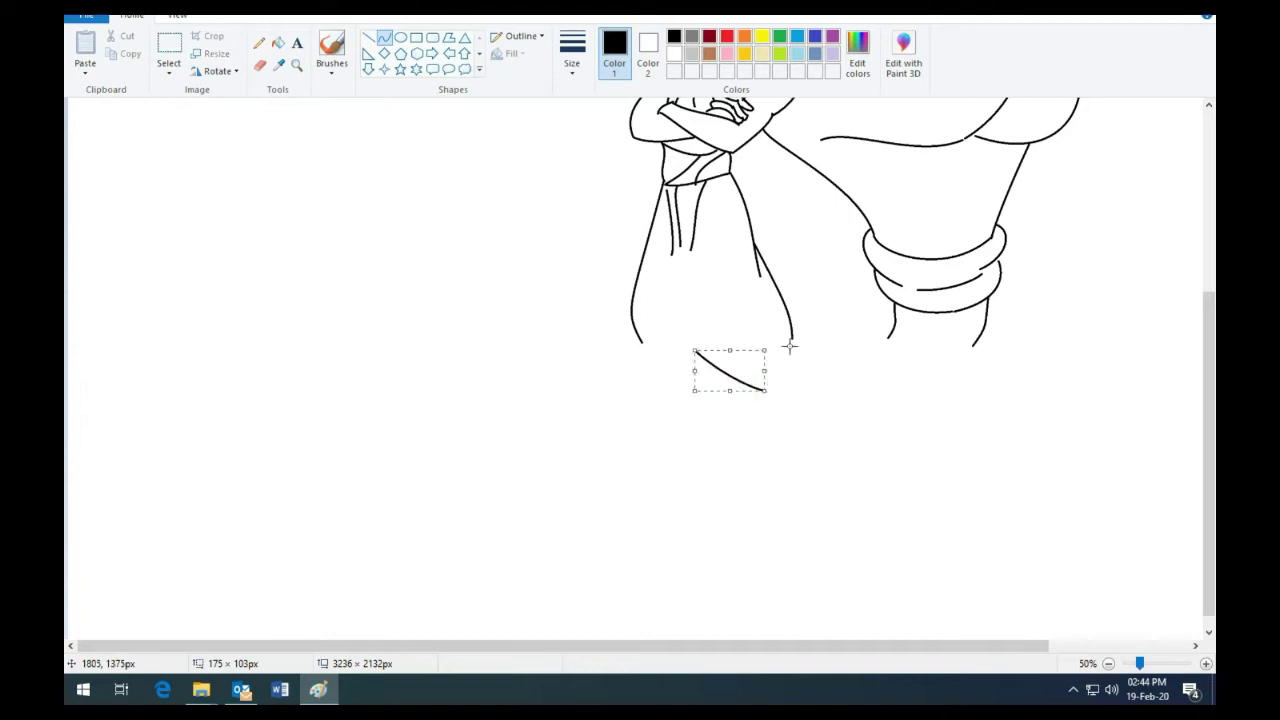
left_click_drag(795, 338, 803, 364)
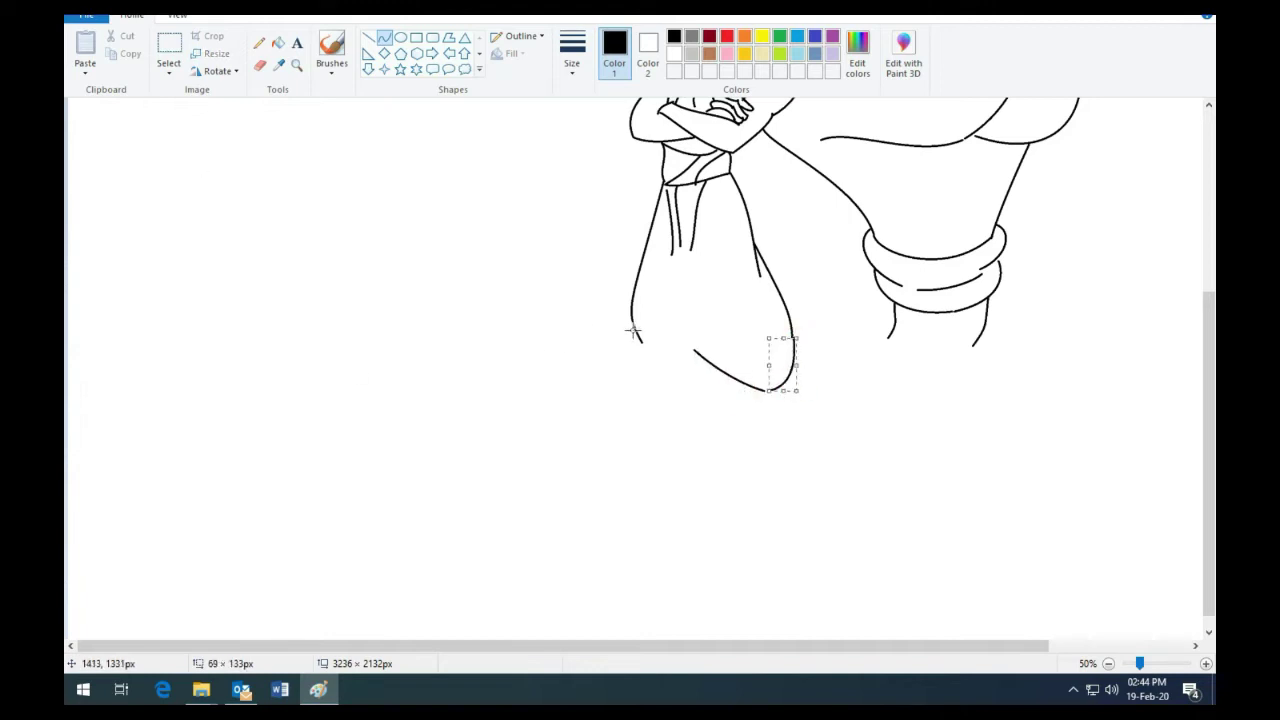
left_click_drag(634, 331, 684, 393)
mouse_move(659, 362)
left_mouse_down()
mouse_move(634, 366)
mouse_move(656, 391)
left_mouse_up()
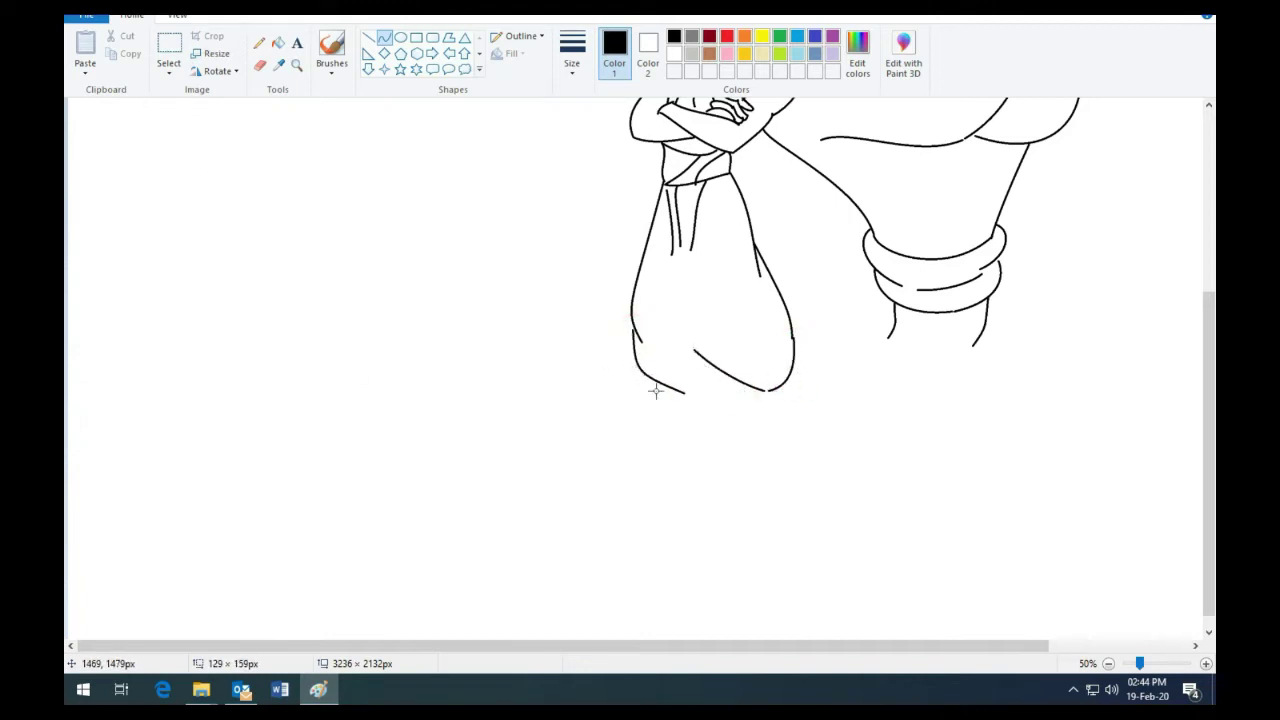
- Draw the young man's two lower legs and bare feet below the trouser bottoms
mouse_move(730, 377)
left_mouse_down()
mouse_move(686, 393)
mouse_move(775, 420)
mouse_move(758, 442)
mouse_move(776, 456)
mouse_move(766, 443)
mouse_move(749, 471)
mouse_move(776, 440)
mouse_move(777, 471)
mouse_move(794, 476)
mouse_move(808, 457)
left_mouse_up()
left_click_drag(785, 382, 778, 435)
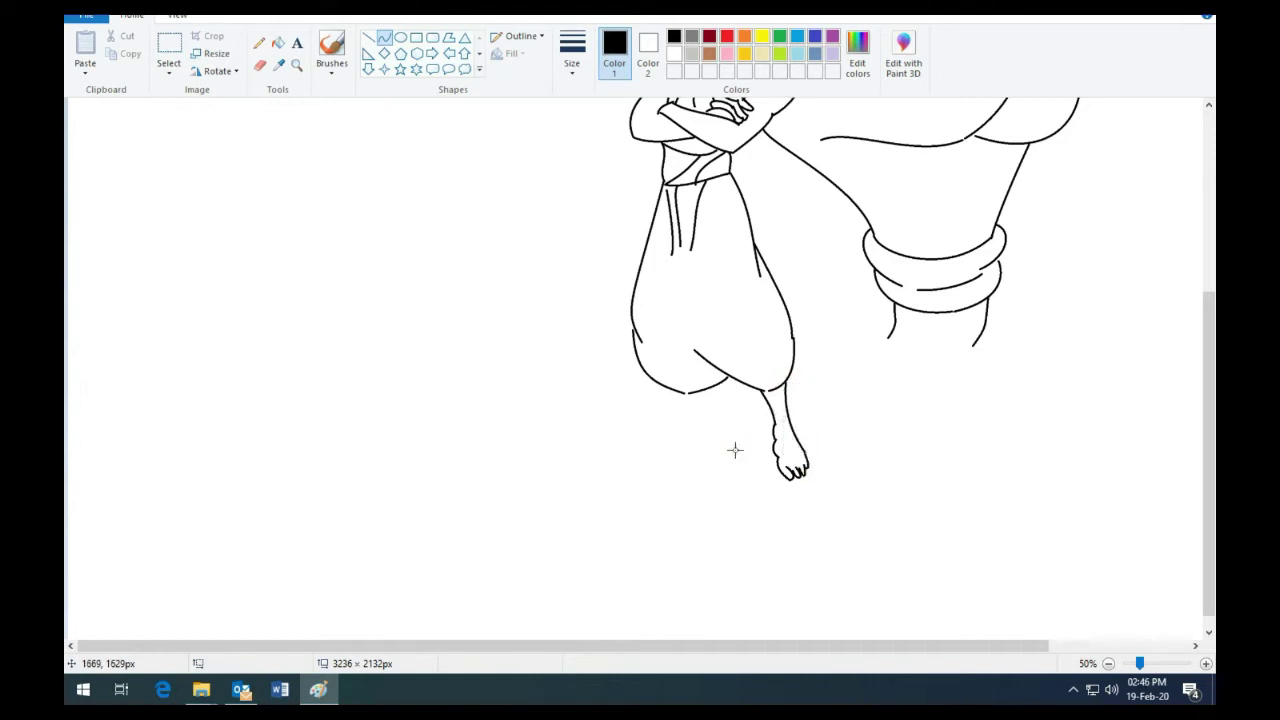
left_click_drag(704, 392, 698, 457)
left_click(606, 466)
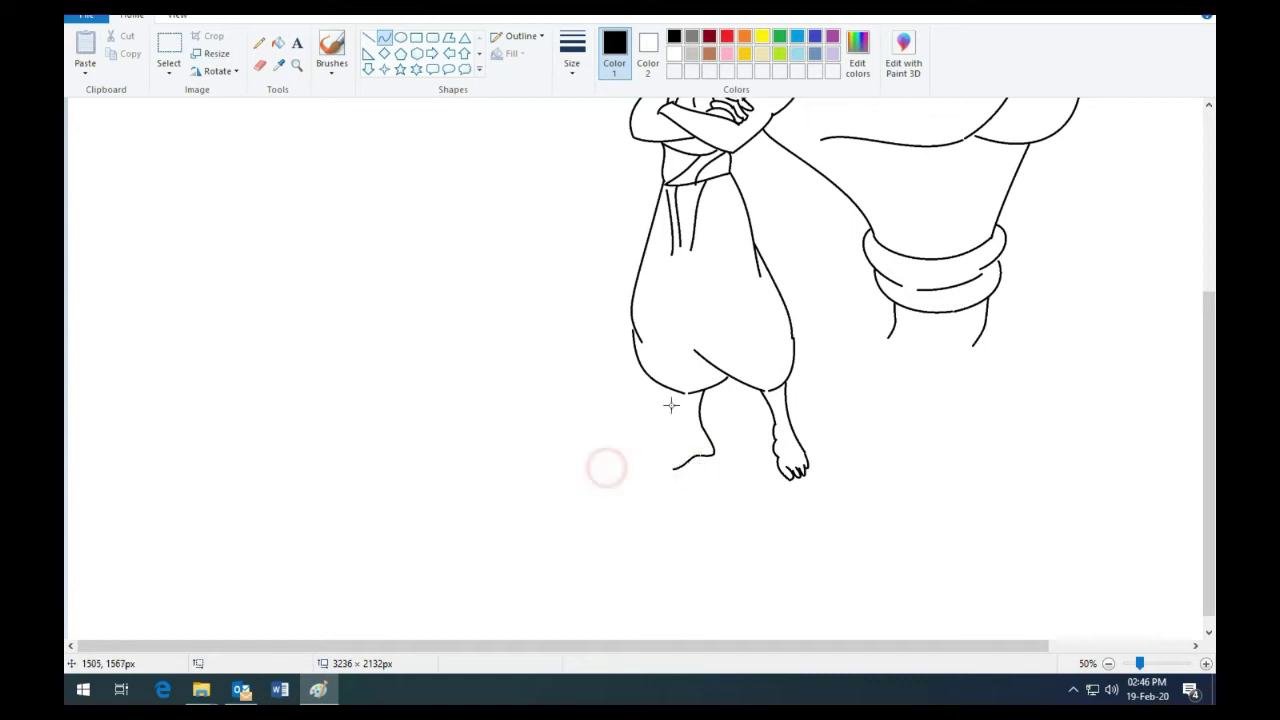
mouse_move(672, 392)
left_mouse_down()
mouse_move(688, 432)
mouse_move(680, 415)
mouse_move(663, 451)
left_mouse_up()
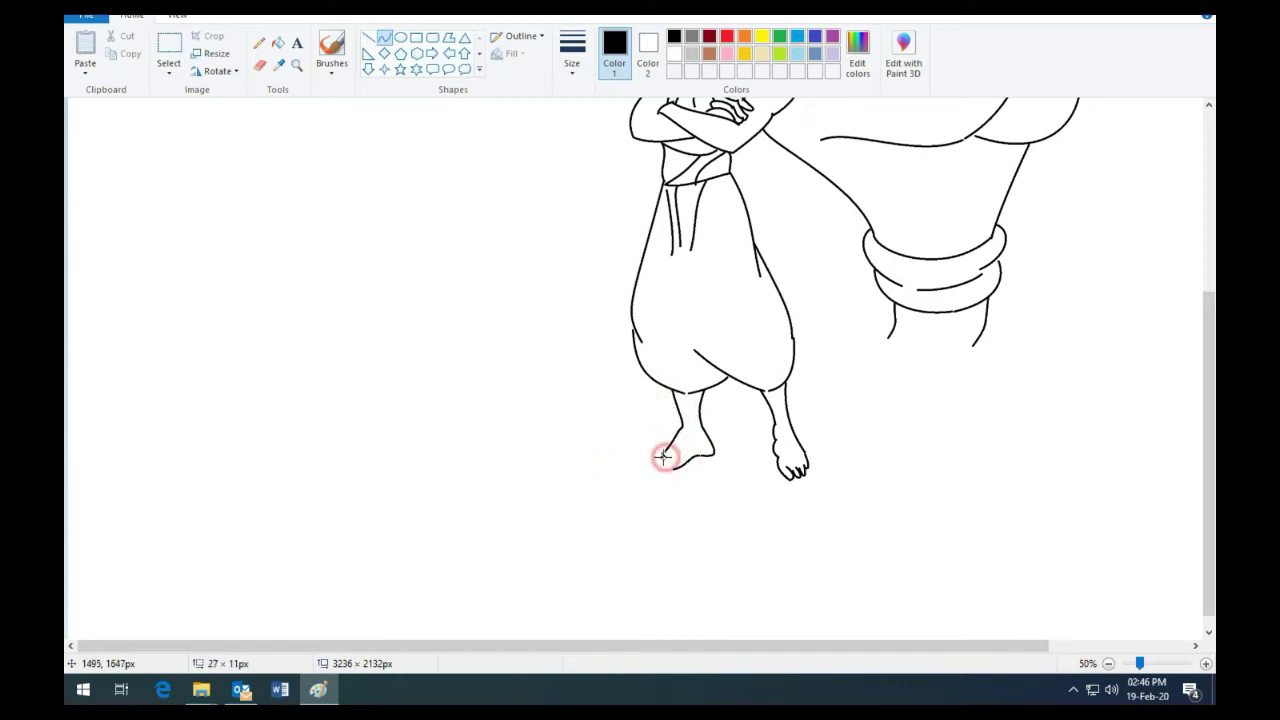
left_click(597, 454)
- Draw the two edges of the large figure's tapering tail from below the sash to behind the young man's legs
left_click_drag(888, 340, 787, 404)
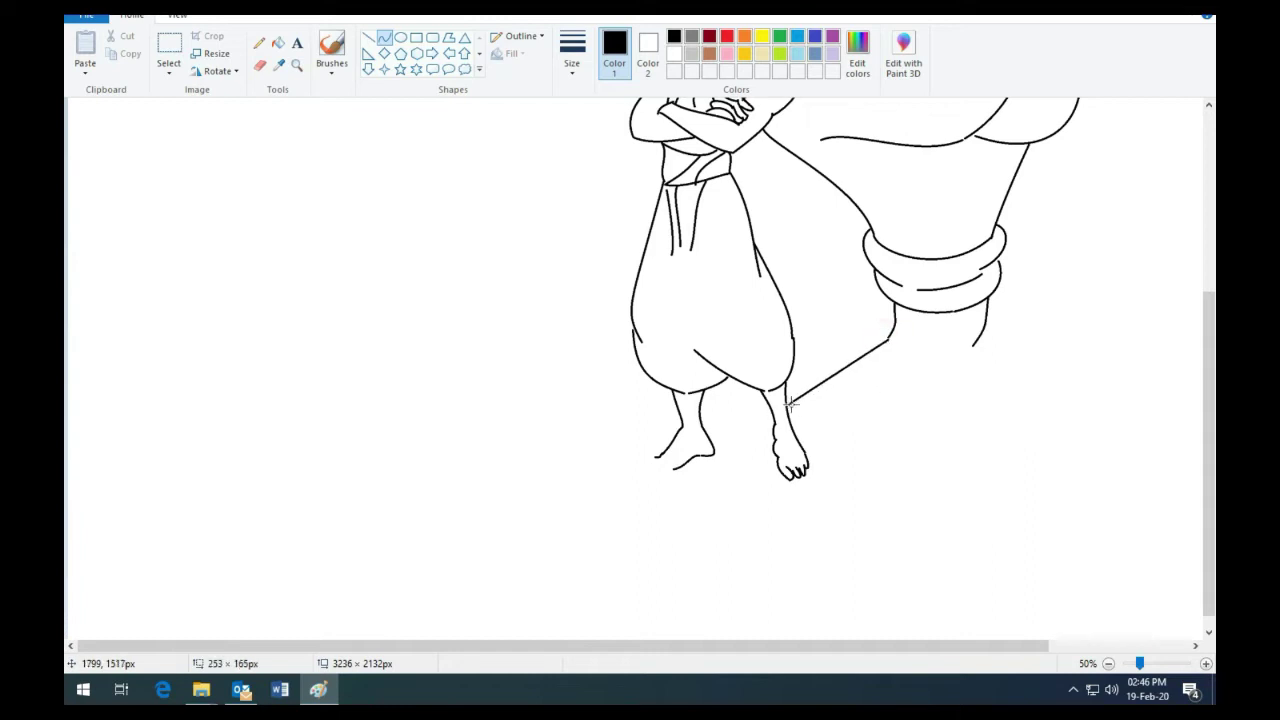
mouse_move(840, 372)
left_mouse_down()
mouse_move(866, 371)
mouse_move(857, 394)
left_mouse_up()
left_click(957, 392)
left_click_drag(972, 346, 788, 428)
mouse_move(929, 383)
left_mouse_down()
mouse_move(952, 366)
mouse_move(903, 420)
left_mouse_up()
left_click(765, 405)
mouse_move(704, 392)
left_mouse_down()
mouse_move(768, 416)
mouse_move(722, 412)
mouse_move(742, 424)
mouse_move(764, 424)
left_mouse_up()
left_click(504, 418)
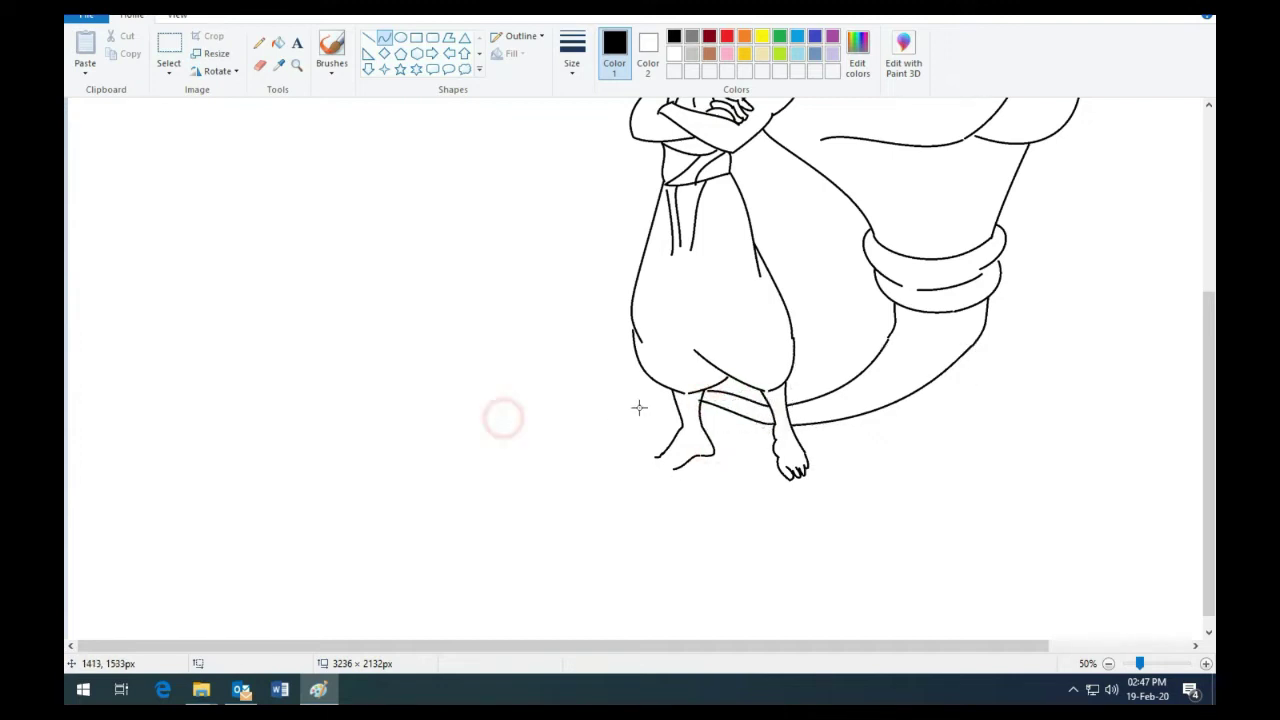
left_click_drag(663, 394, 780, 490)
left_click_drag(720, 440, 590, 358)
left_click_drag(626, 437, 650, 475)
key("ctrl+z")
- Draw the tail's inner and outer edges looping around behind the young man's feet and curving back in front of them
left_click_drag(663, 392, 775, 492)
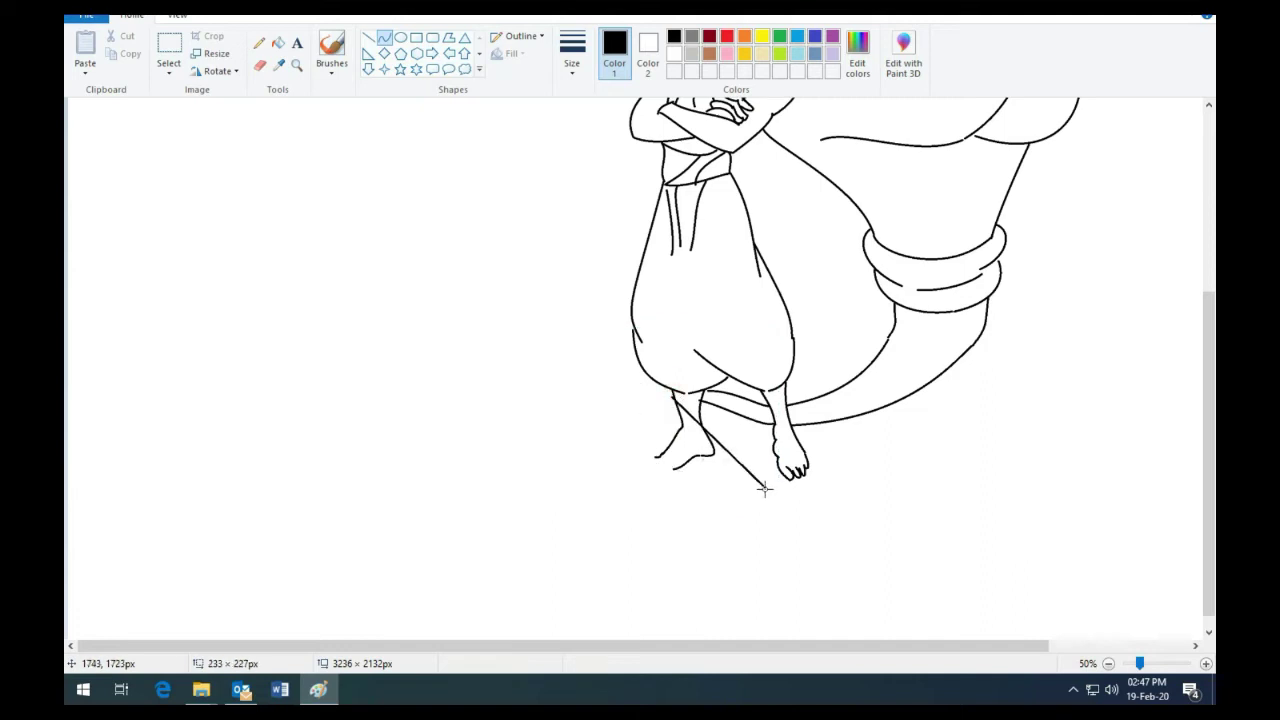
left_click_drag(700, 440, 603, 480)
left_click(494, 470)
left_click_drag(662, 386, 776, 510)
left_click_drag(680, 470, 537, 483)
- Draw an oil lamp's spout, pointed top and rounded body outline near the lower edge of the picture, beyond the feet
mouse_move(930, 496)
left_mouse_down()
mouse_move(995, 522)
mouse_move(938, 482)
left_mouse_up()
left_click_drag(995, 520, 1036, 545)
left_click(938, 503)
scroll(938, 503, "down", 1)
left_click(1023, 577)
left_click_drag(1108, 514, 1074, 543)
left_click_drag(995, 500, 1026, 463)
left_click(995, 582)
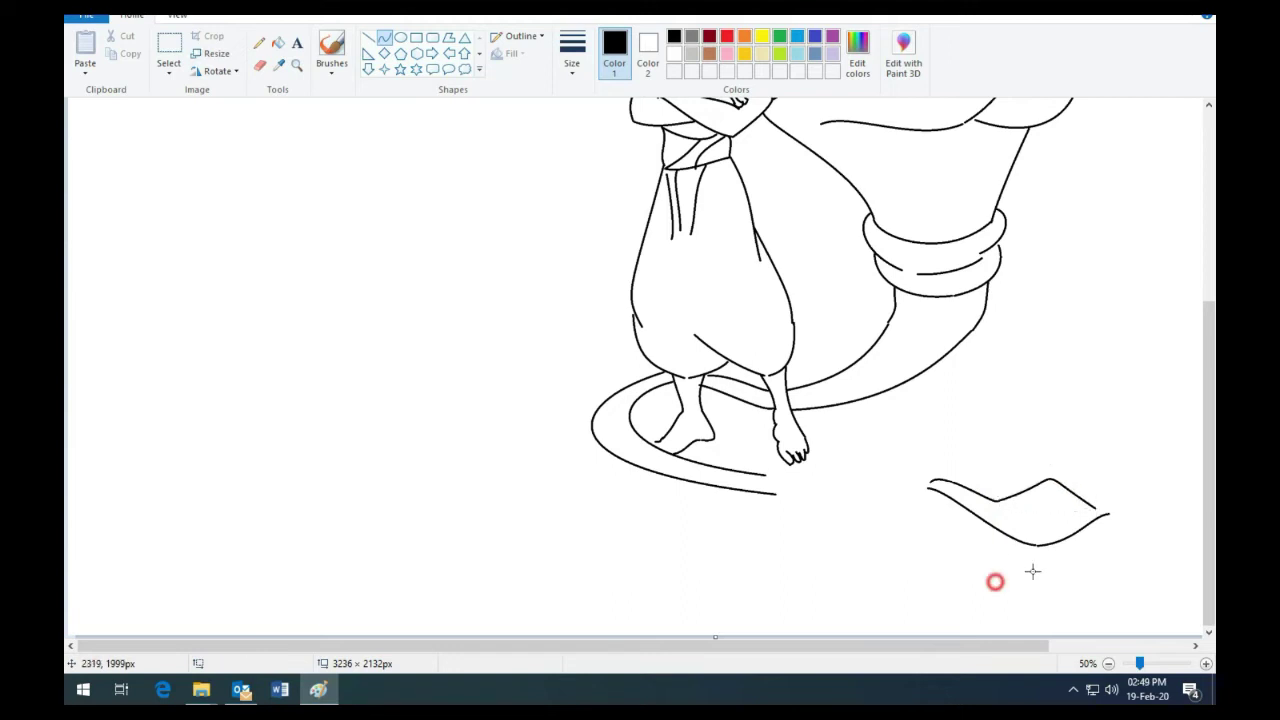
- Draw the lamp's looped double-line handle with a small curl at its lower end
mouse_move(1102, 513)
left_mouse_down()
mouse_move(1106, 443)
mouse_move(1104, 512)
left_mouse_up()
left_click_drag(1104, 512, 1197, 486)
left_click(1043, 446)
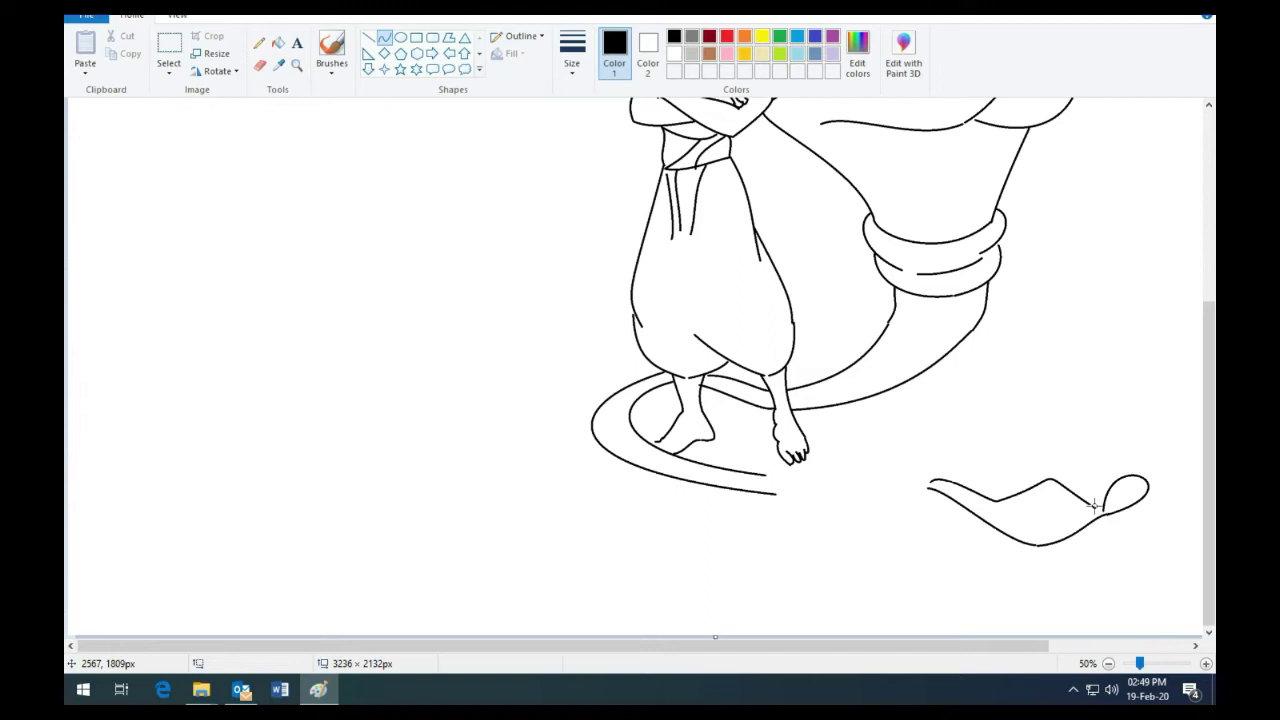
mouse_move(1095, 505)
left_mouse_down()
mouse_move(1108, 522)
mouse_move(1124, 443)
mouse_move(1158, 490)
mouse_move(1120, 518)
mouse_move(1103, 557)
mouse_move(1085, 558)
left_mouse_up()
left_click_drag(1011, 580, 1076, 568)
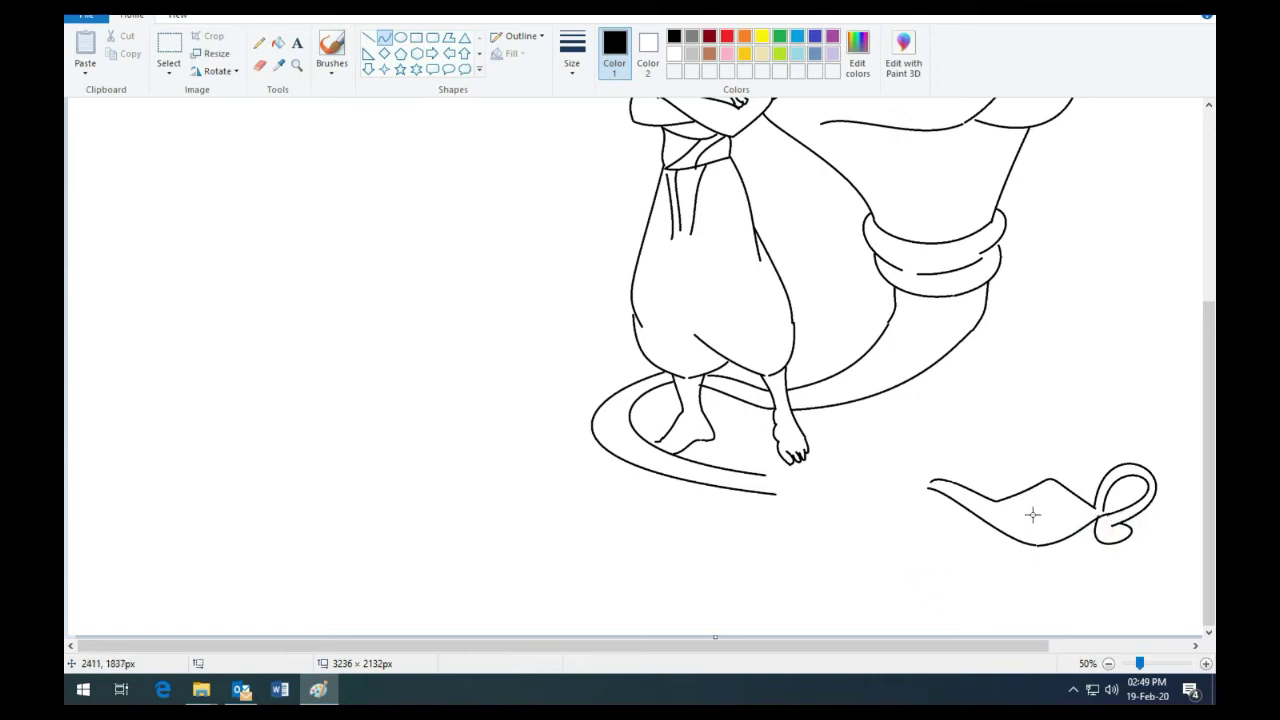
- Draw the curved bands on the lamp's lid and the flared pedestal with its flat base
mouse_move(1064, 488)
left_mouse_down()
mouse_move(988, 500)
mouse_move(1059, 502)
mouse_move(1048, 488)
left_mouse_up()
mouse_move(1056, 541)
left_mouse_down()
mouse_move(1086, 566)
mouse_move(995, 565)
mouse_move(1005, 553)
mouse_move(991, 567)
left_mouse_up()
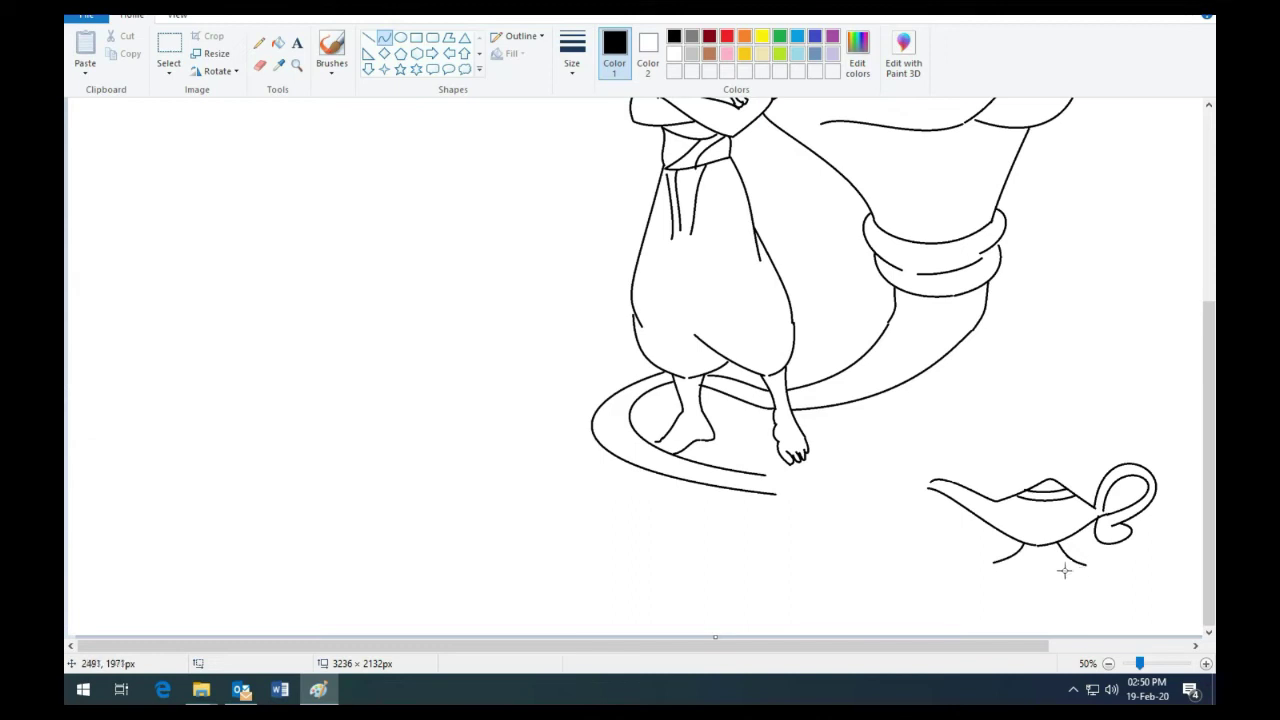
mouse_move(1088, 567)
left_mouse_down()
mouse_move(993, 563)
mouse_move(1113, 578)
left_mouse_up()
left_click_drag(990, 562, 968, 580)
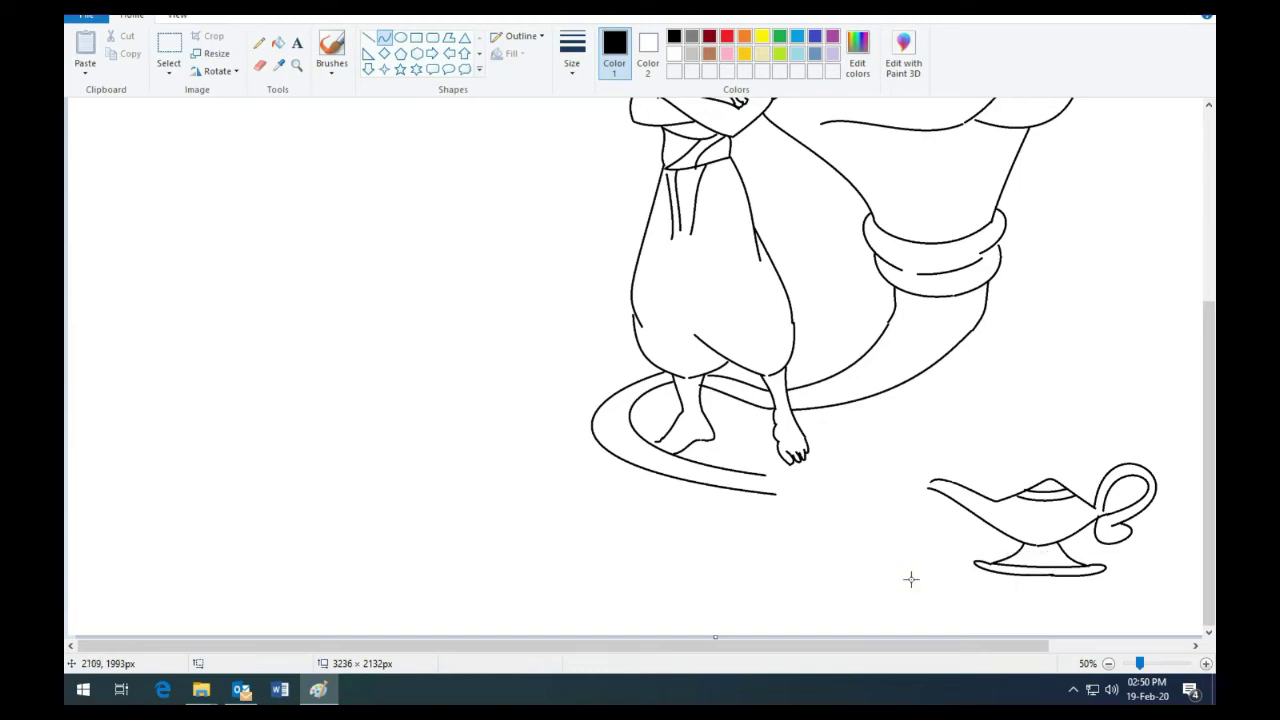
- Add a row of small scallops between the two curved bands on the lamp's lid
scroll(1060, 503, "up", 1)
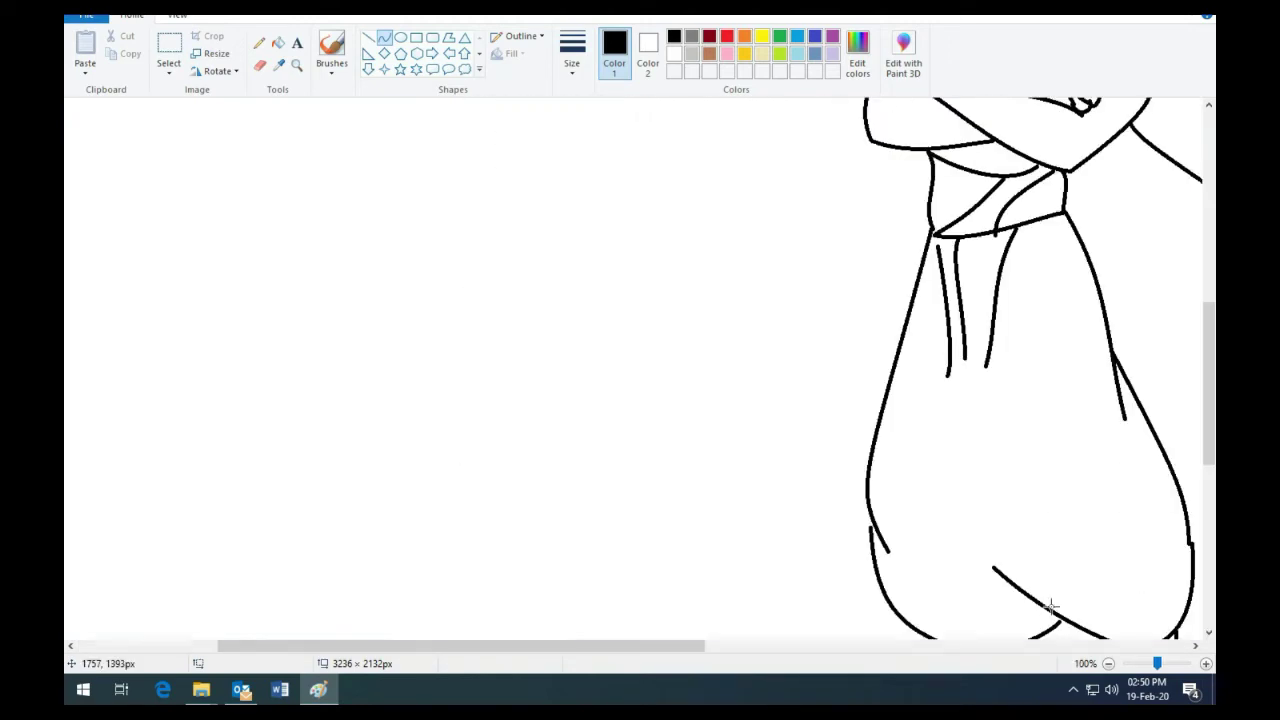
scroll(1060, 503, "right", 5)
scroll(1060, 503, "down", 3)
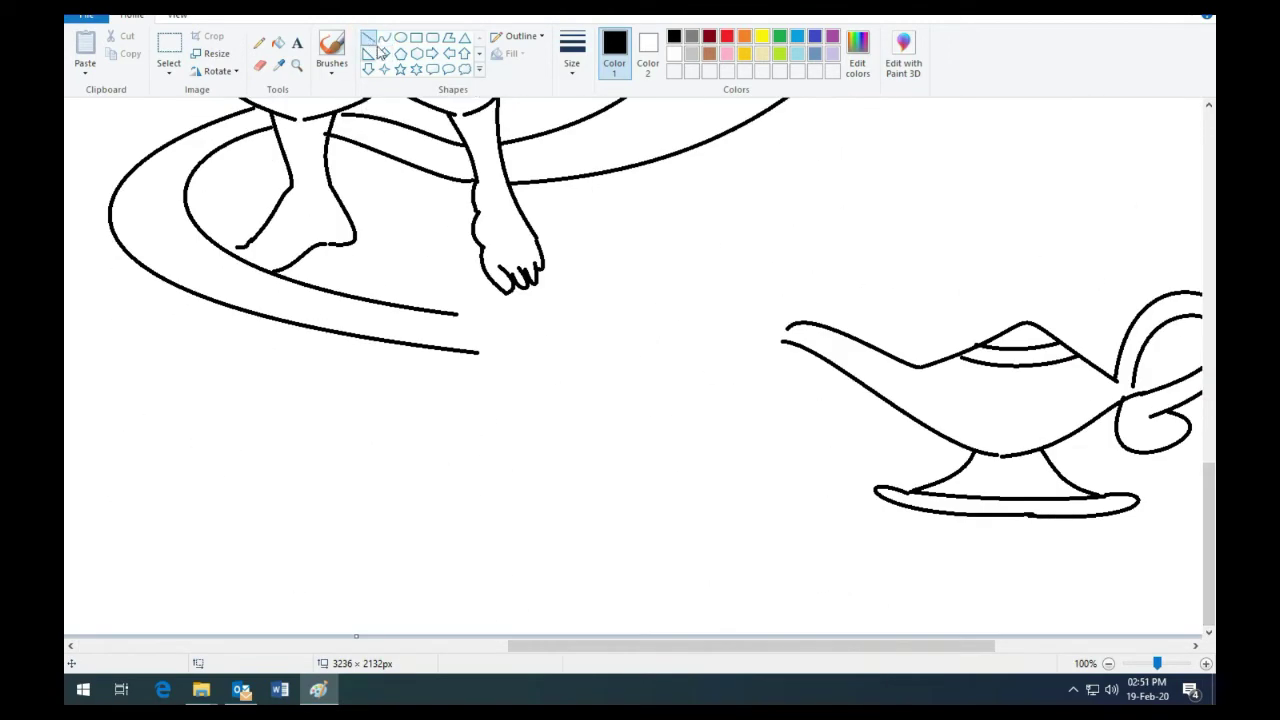
mouse_move(1056, 330)
left_mouse_down()
mouse_move(1062, 352)
mouse_move(1043, 348)
mouse_move(1031, 365)
mouse_move(1034, 349)
mouse_move(1012, 355)
mouse_move(1008, 374)
mouse_move(1015, 357)
left_mouse_up()
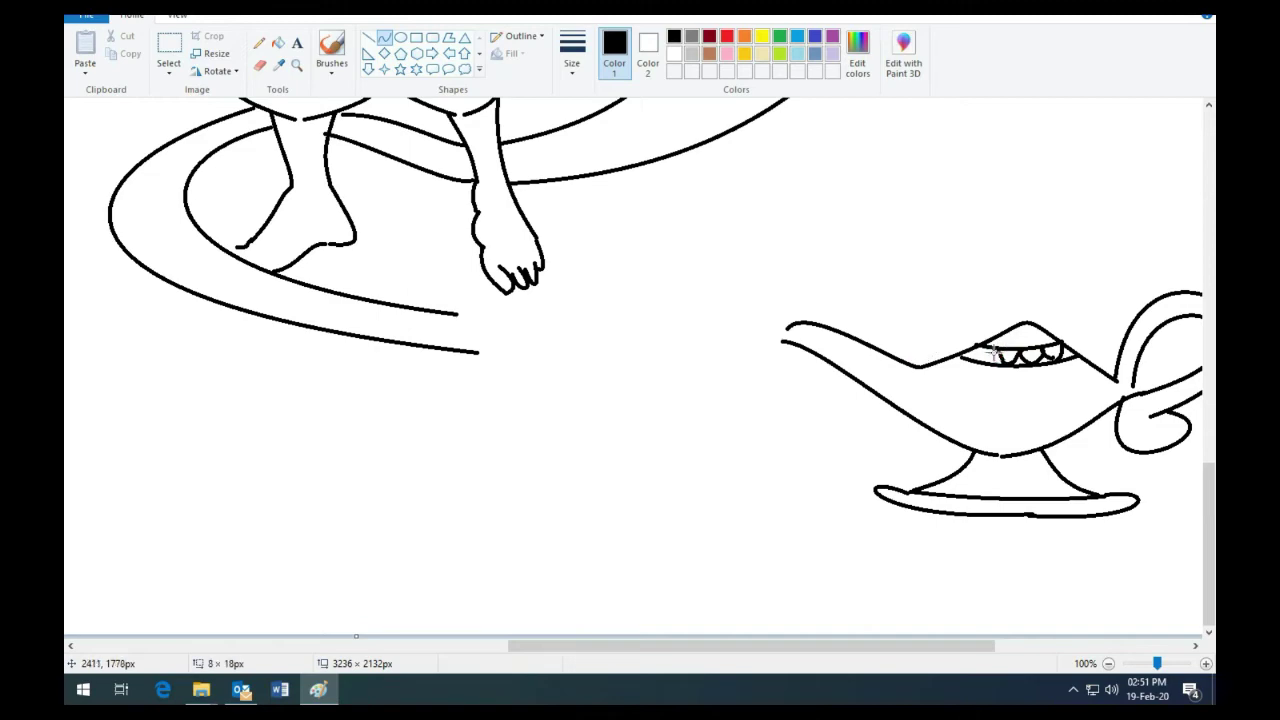
left_click_drag(998, 350, 981, 350)
left_click(986, 360)
left_click(978, 349)
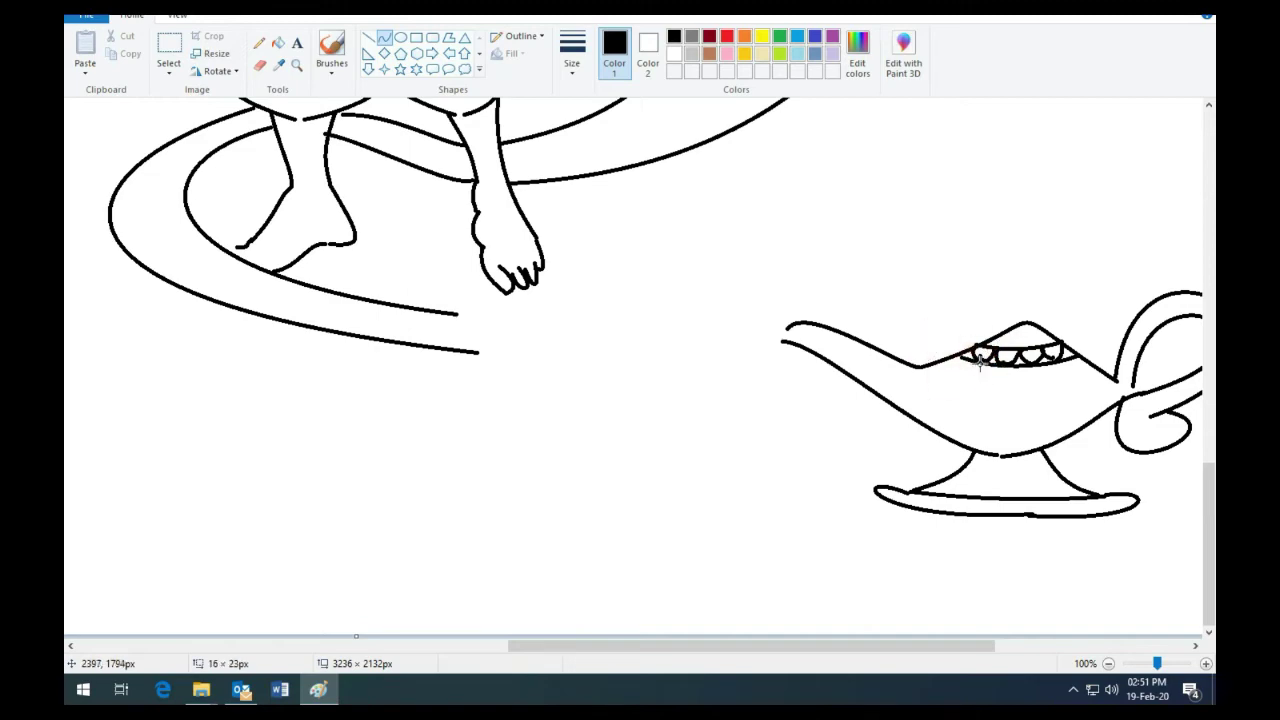
- Draw the large figure's second pointed ear and add small detail curves around the middle of its face
scroll(677, 414, "up", 5)
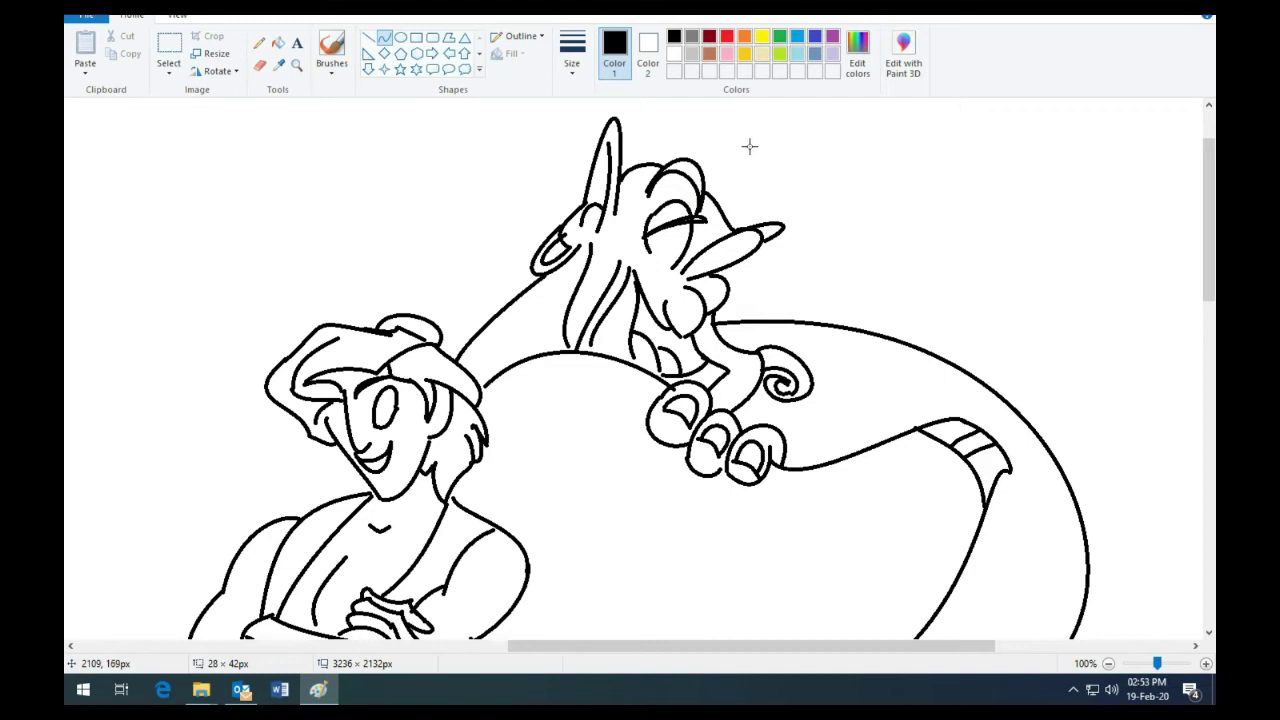
left_click_drag(749, 143, 736, 174)
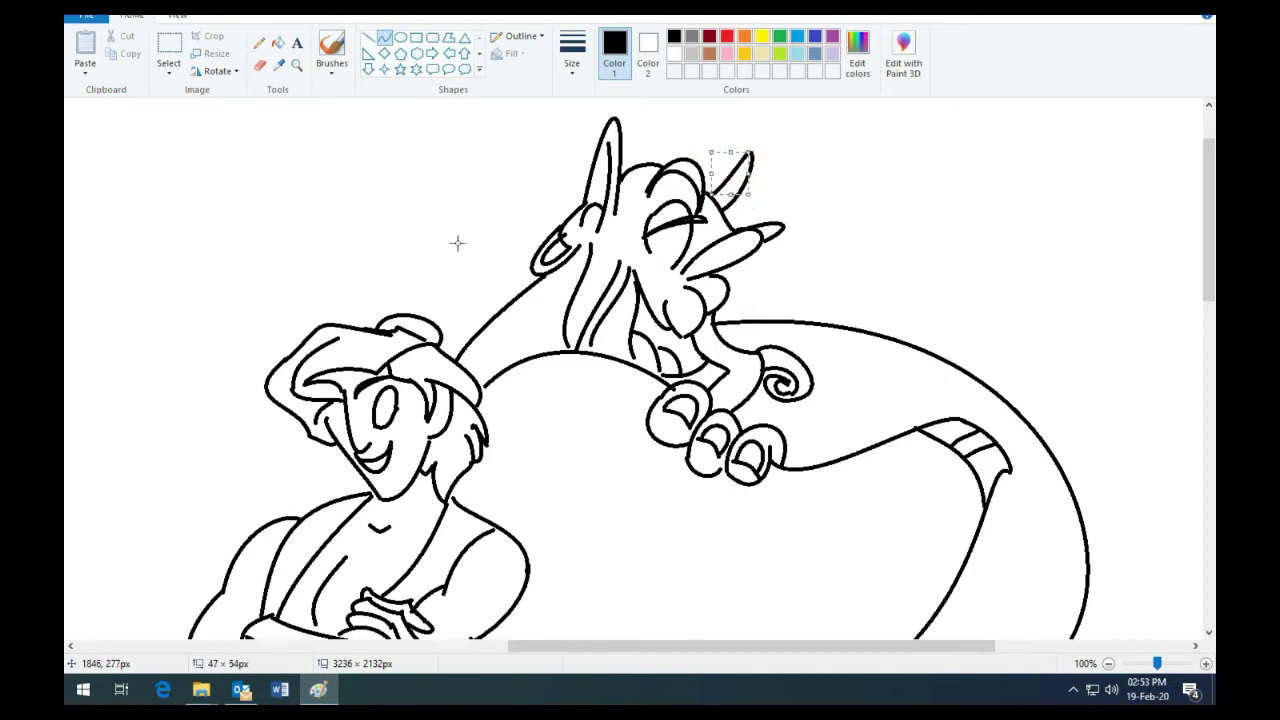
mouse_move(677, 265)
left_mouse_down()
mouse_move(688, 266)
mouse_move(678, 272)
left_mouse_up()
left_click(690, 263)
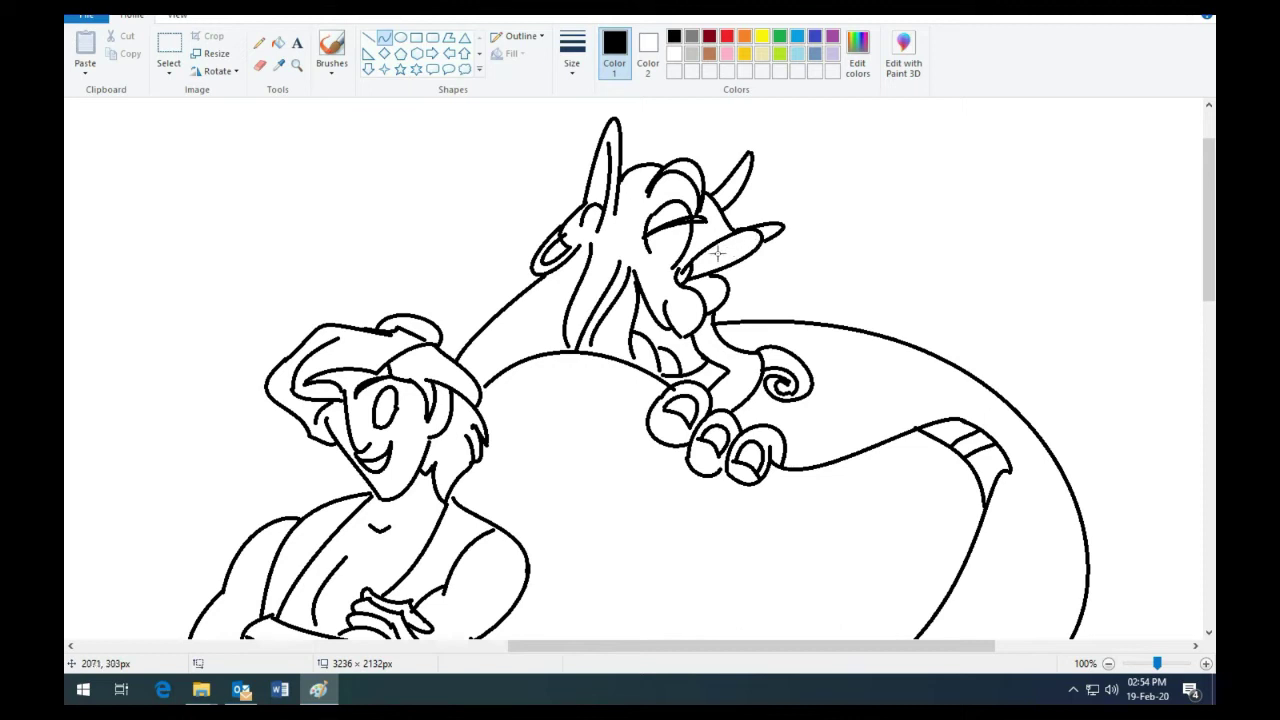
left_click_drag(698, 268, 774, 242)
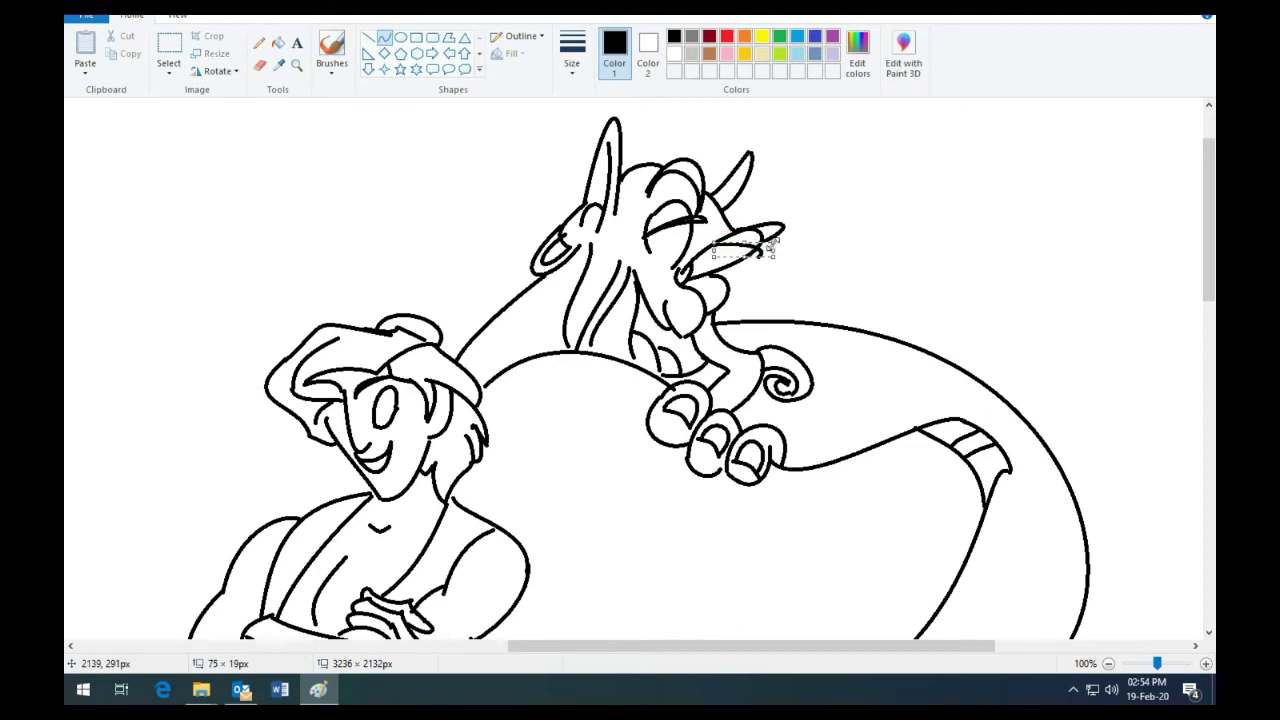
left_click(676, 277)
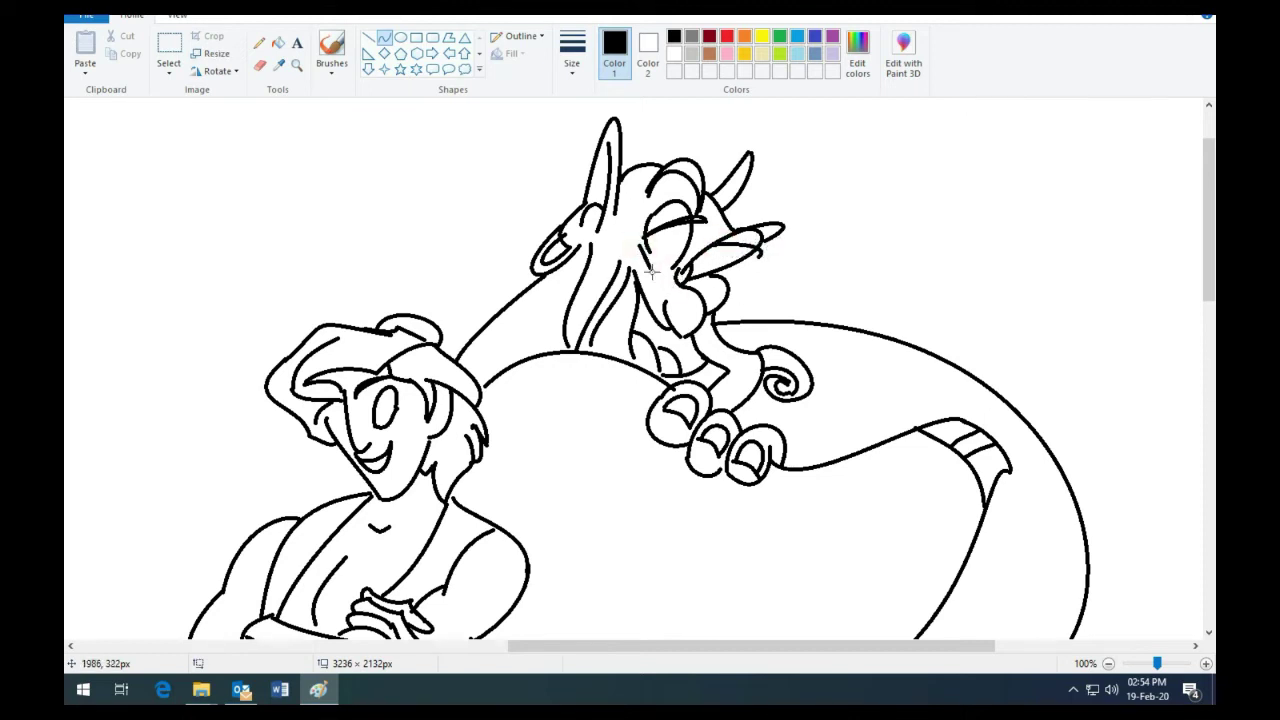
- Draw the large figure's cheek line, the small pupil in its eye and the curve beneath its mouth
mouse_move(651, 271)
left_mouse_down()
mouse_move(670, 258)
mouse_move(676, 270)
left_mouse_up()
left_click(585, 283)
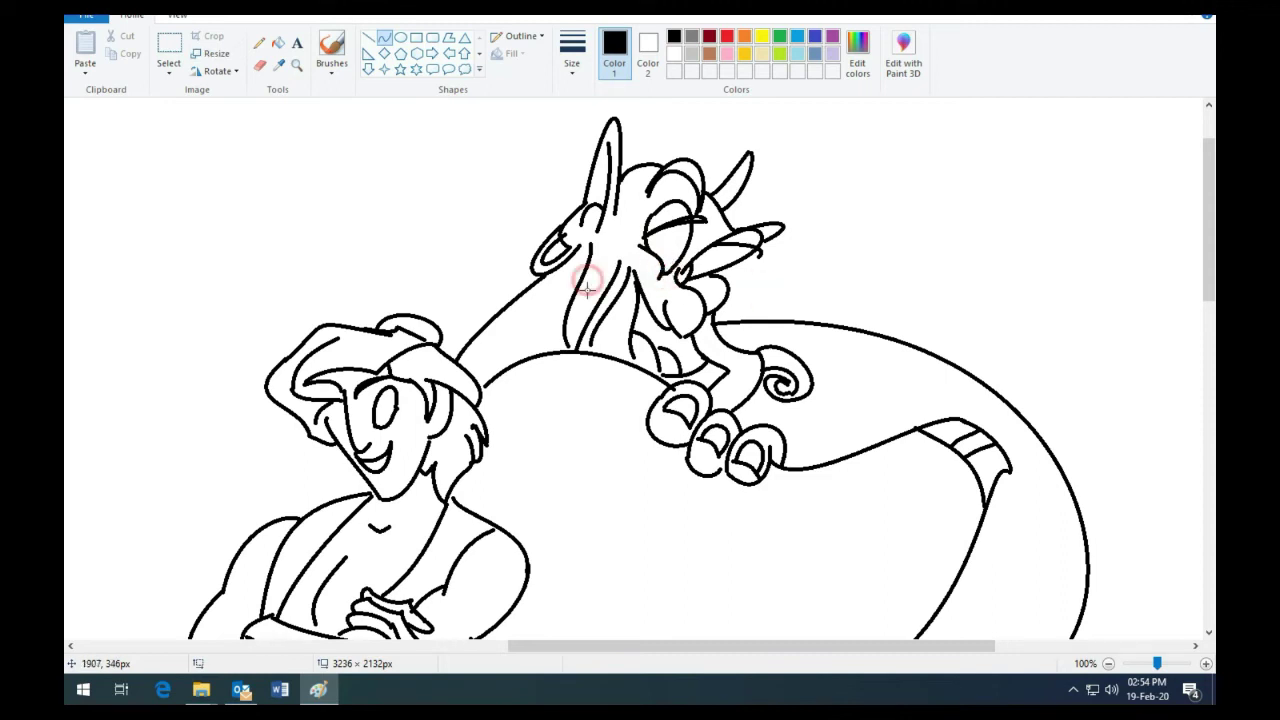
left_click(656, 258)
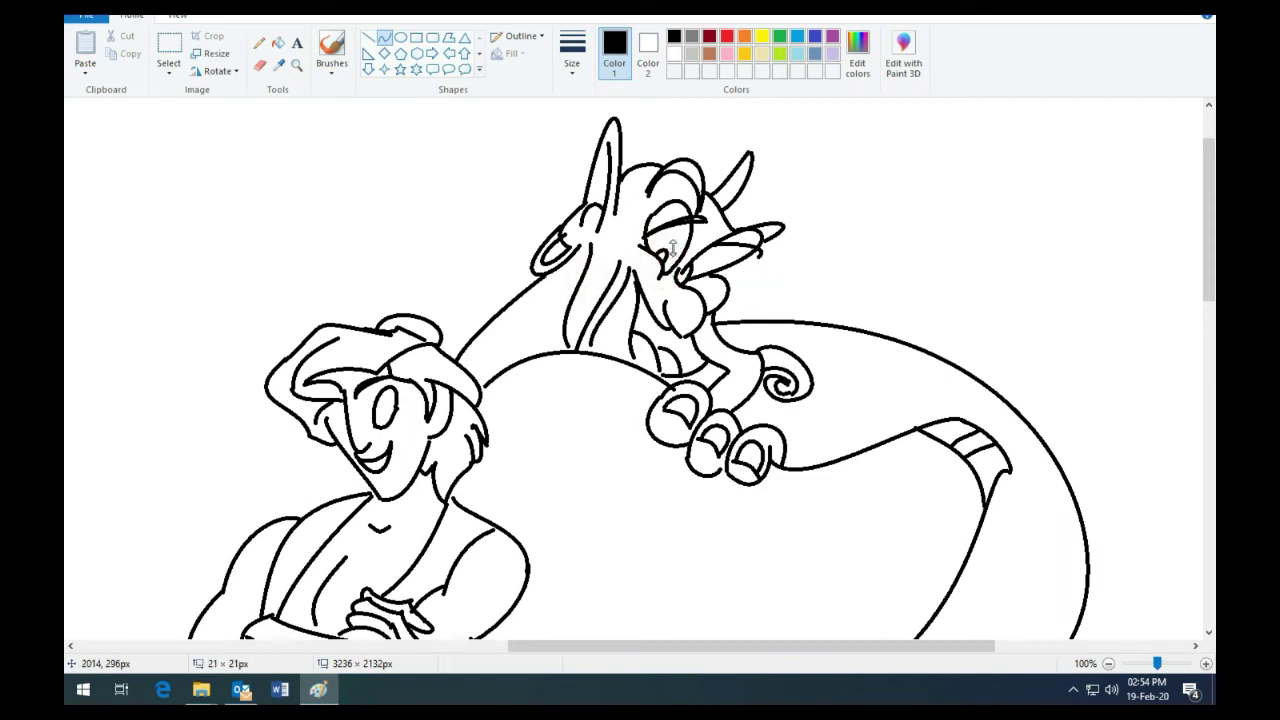
left_click(696, 288)
mouse_move(632, 312)
left_mouse_down()
mouse_move(672, 348)
mouse_move(684, 326)
mouse_move(640, 310)
mouse_move(679, 337)
mouse_move(655, 345)
left_mouse_up()
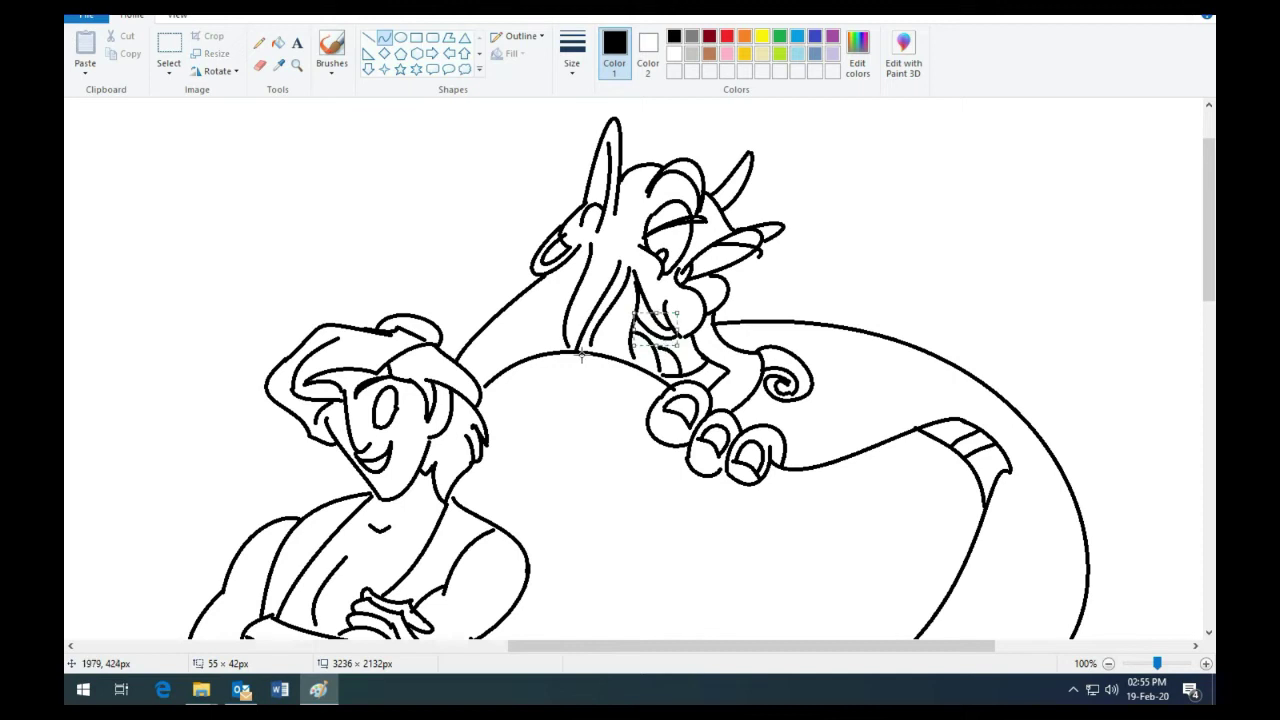
left_click(516, 354)
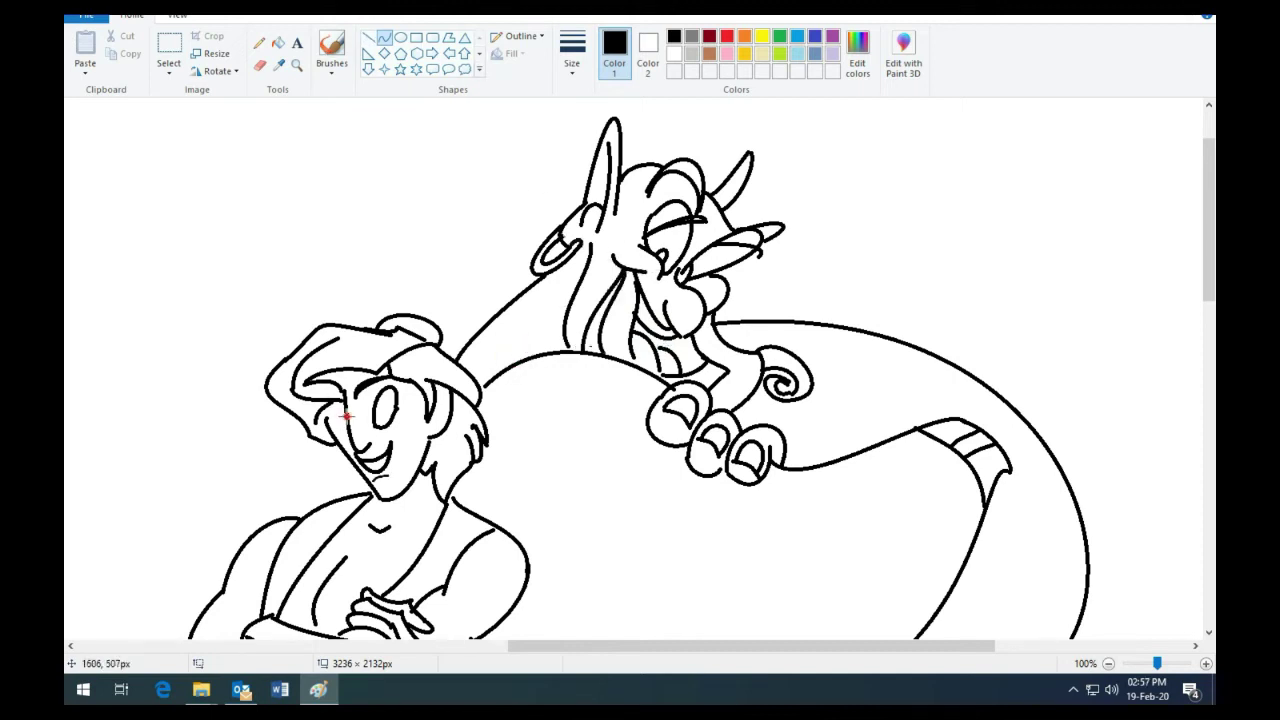
- Draw the young man's far eye and the pupil inside his near eye
left_click_drag(346, 416, 323, 420)
mouse_move(338, 440)
left_mouse_down()
mouse_move(309, 434)
mouse_move(326, 418)
mouse_move(342, 428)
left_mouse_up()
left_click(243, 437)
left_click(342, 425)
left_click_drag(392, 386, 386, 410)
left_click(382, 400)
left_click(380, 418)
- Extend the tail's inner and outer edges past the young man's front foot, curving upward toward the lamp
mouse_move(455, 450)
left_mouse_down()
mouse_move(706, 366)
mouse_move(727, 298)
left_mouse_up()
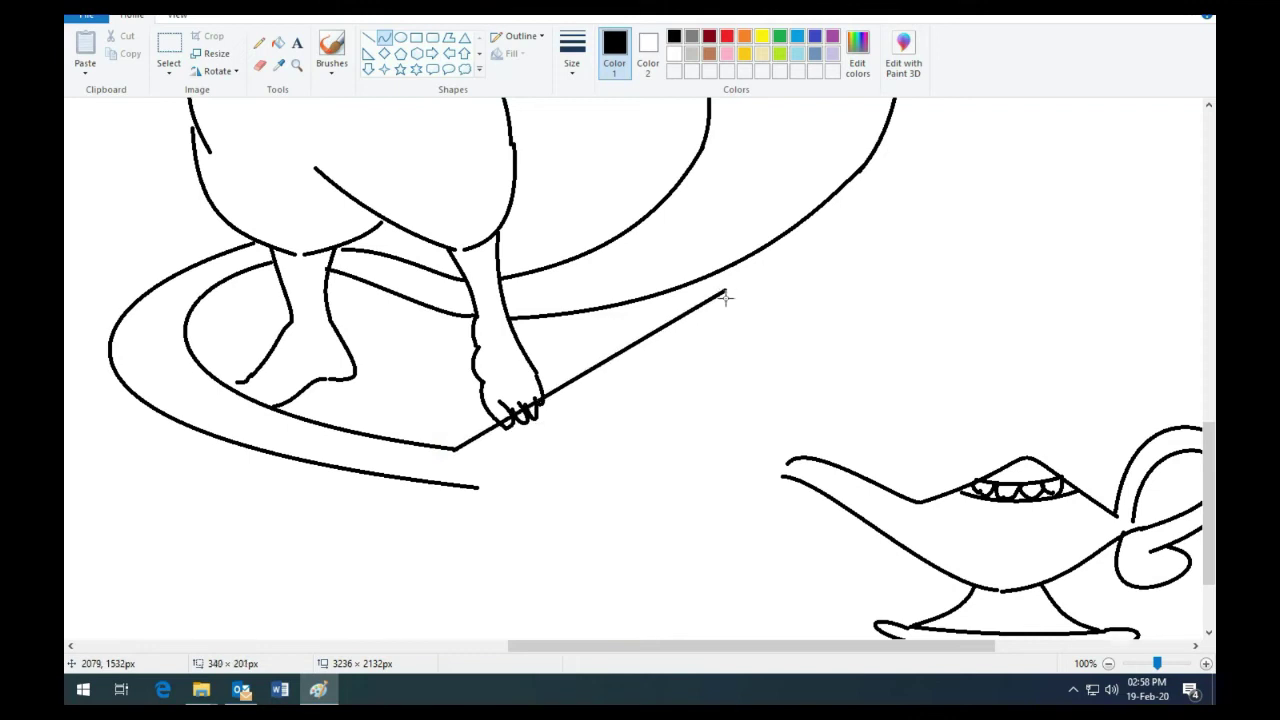
mouse_move(600, 390)
left_mouse_down()
mouse_move(560, 466)
mouse_move(646, 362)
left_mouse_up()
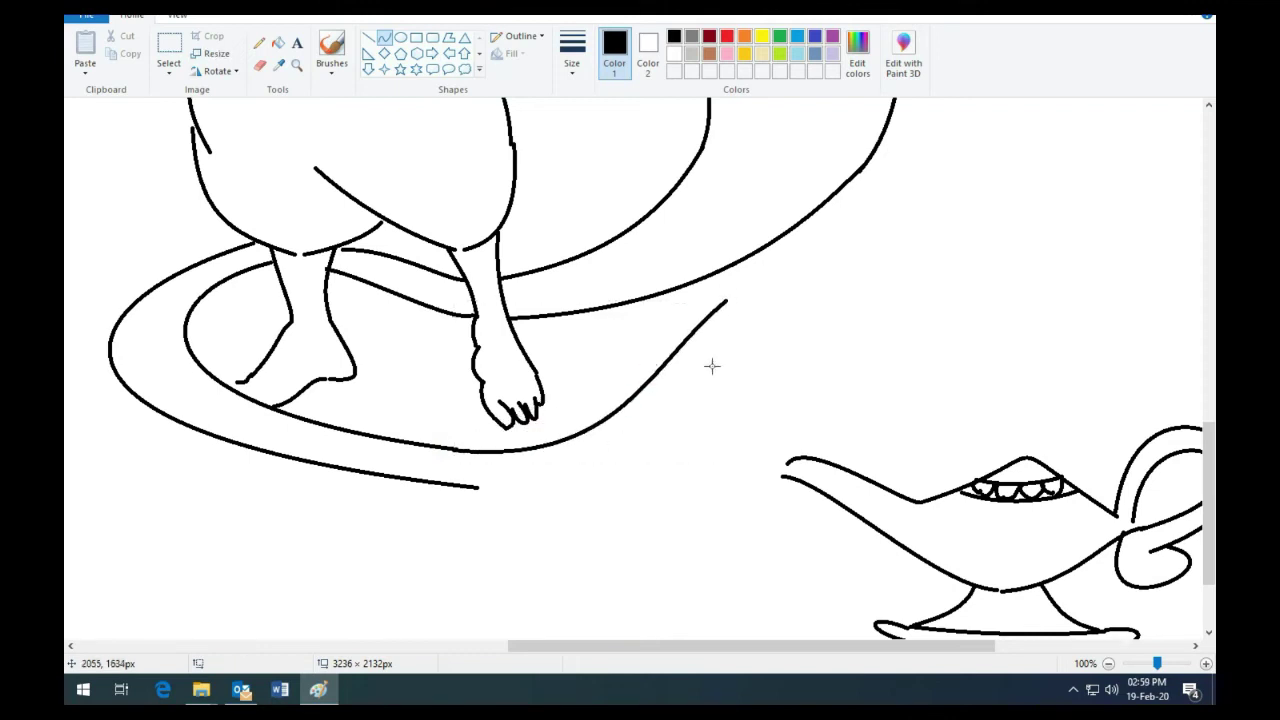
left_click_drag(735, 328, 478, 488)
mouse_move(706, 391)
left_mouse_down()
mouse_move(589, 497)
mouse_move(644, 488)
left_mouse_up()
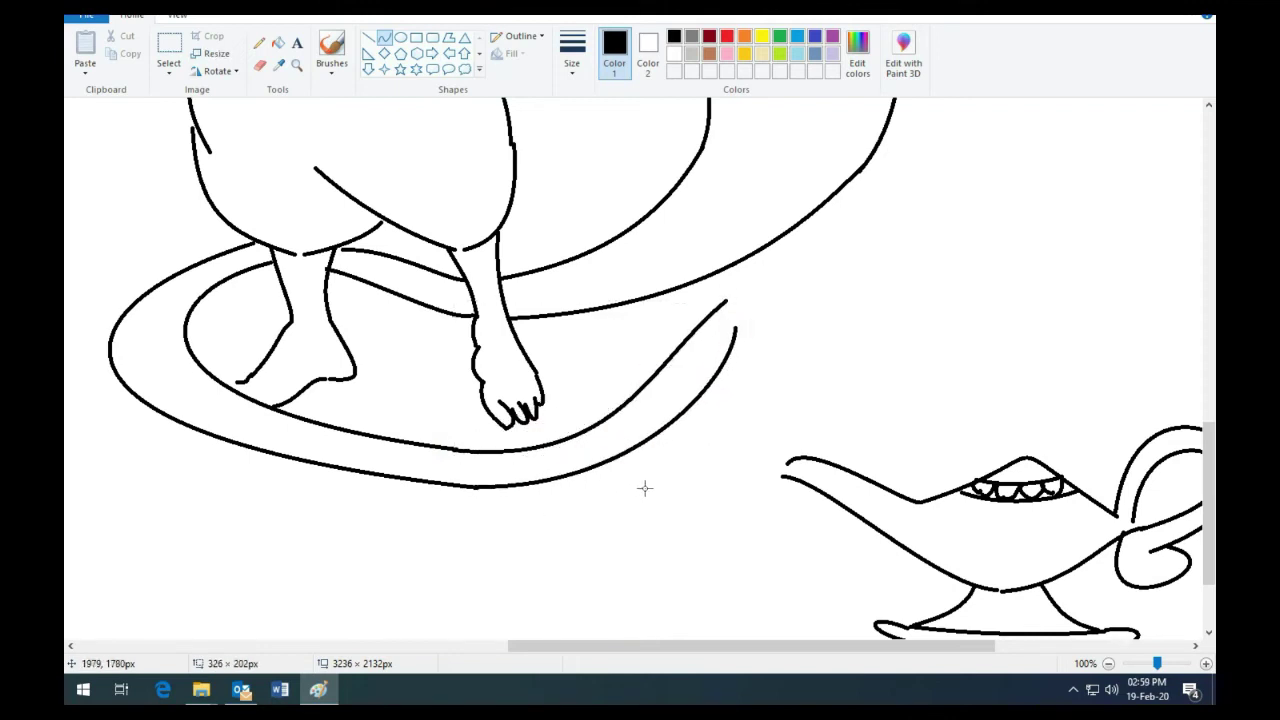
- Select the upper ends of the two extended tail edges and delete them
left_click(169, 50)
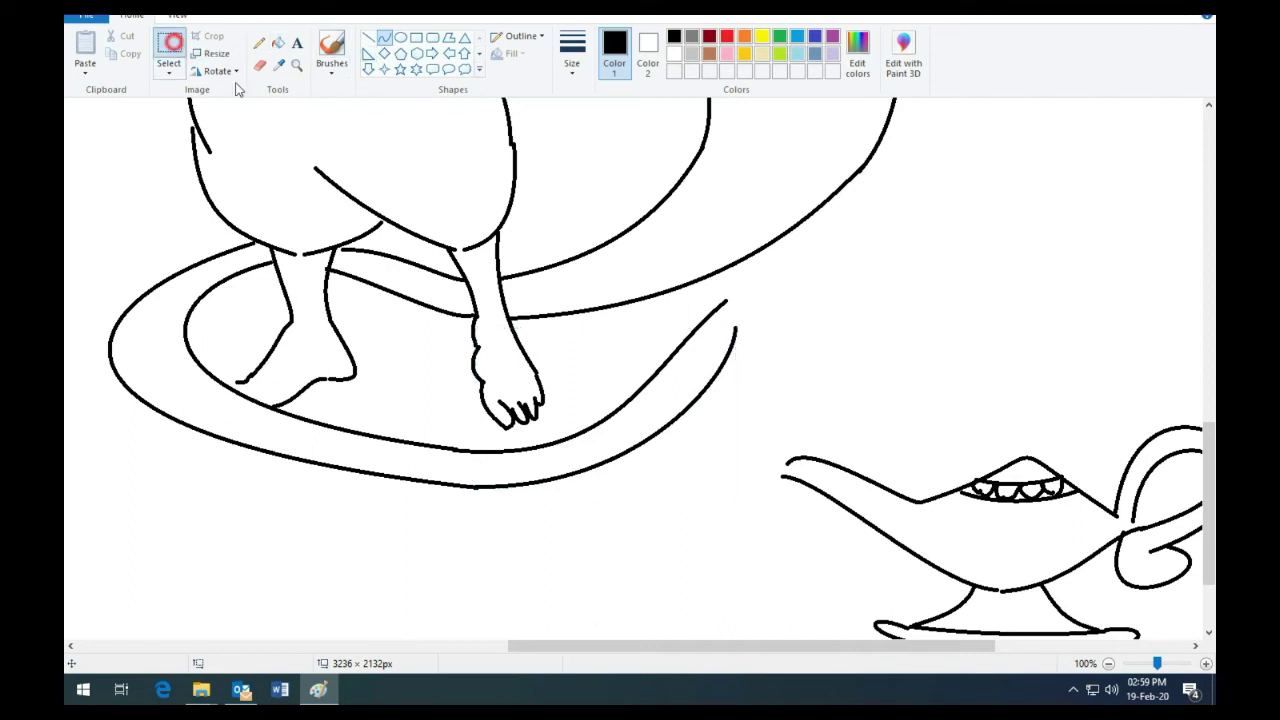
mouse_move(711, 283)
left_mouse_down()
mouse_move(752, 366)
mouse_move(793, 402)
left_mouse_up()
key("Delete")
- Draw the rest of the tail with curves, looping both edges up and over and curling them into the lamp's spout
left_click(385, 40)
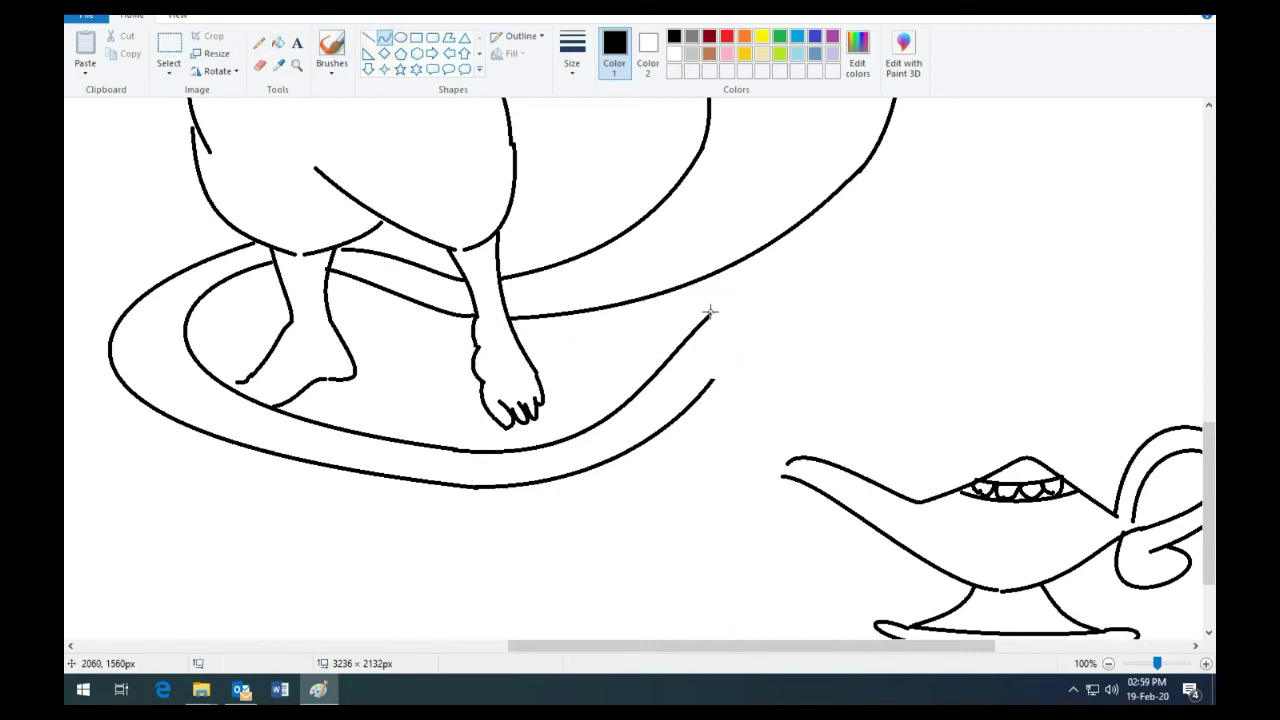
left_click_drag(710, 315, 790, 462)
mouse_move(751, 334)
left_mouse_down()
mouse_move(1117, 260)
mouse_move(1003, 243)
left_mouse_up()
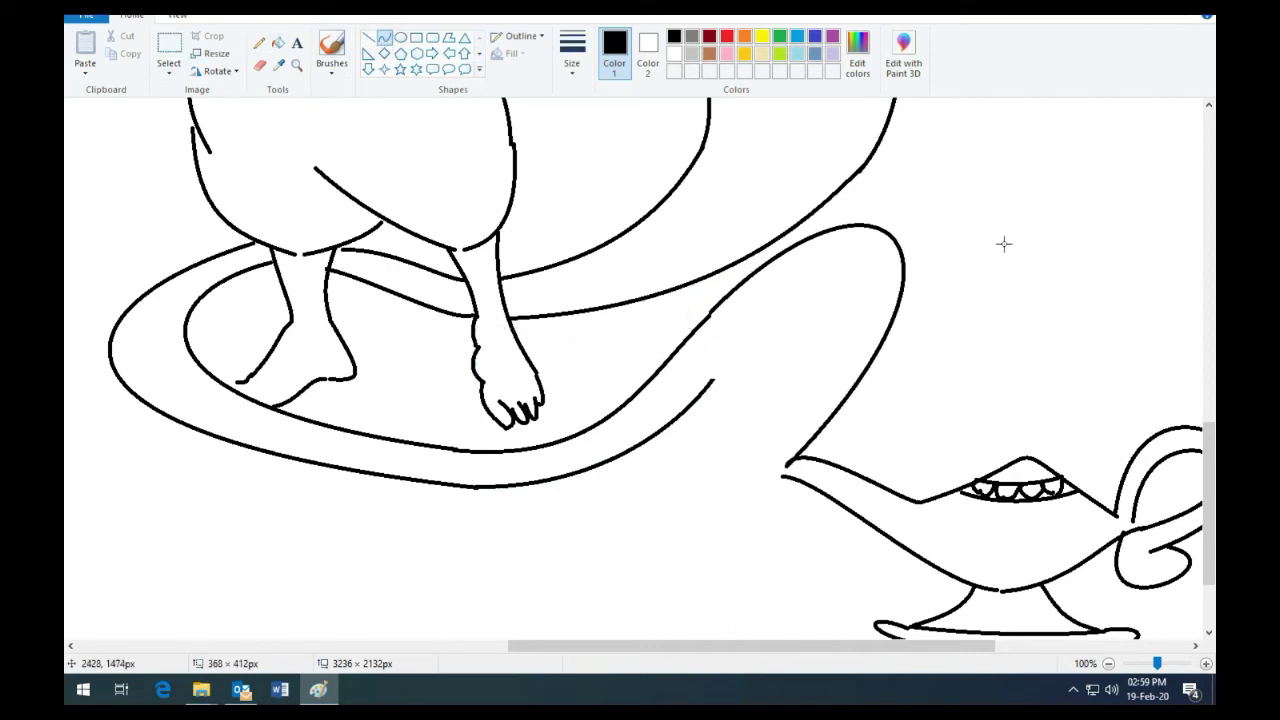
left_click_drag(709, 380, 943, 331)
left_click_drag(790, 486, 677, 480)
left_click(677, 480)
left_click_drag(794, 451, 702, 516)
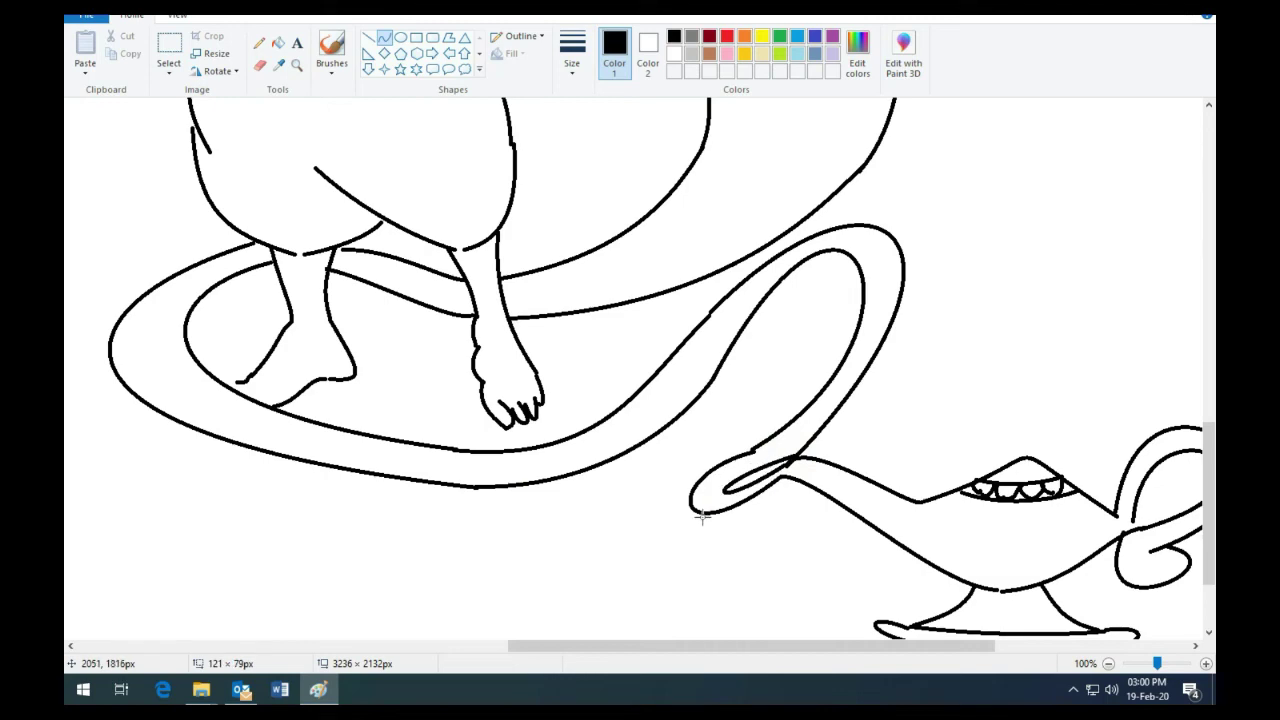
left_click(702, 516)
scroll(442, 597, "down", 3, "ctrl")
scroll(442, 597, "down", 2, "ctrl")
scroll(442, 597, "up", 2, "ctrl")
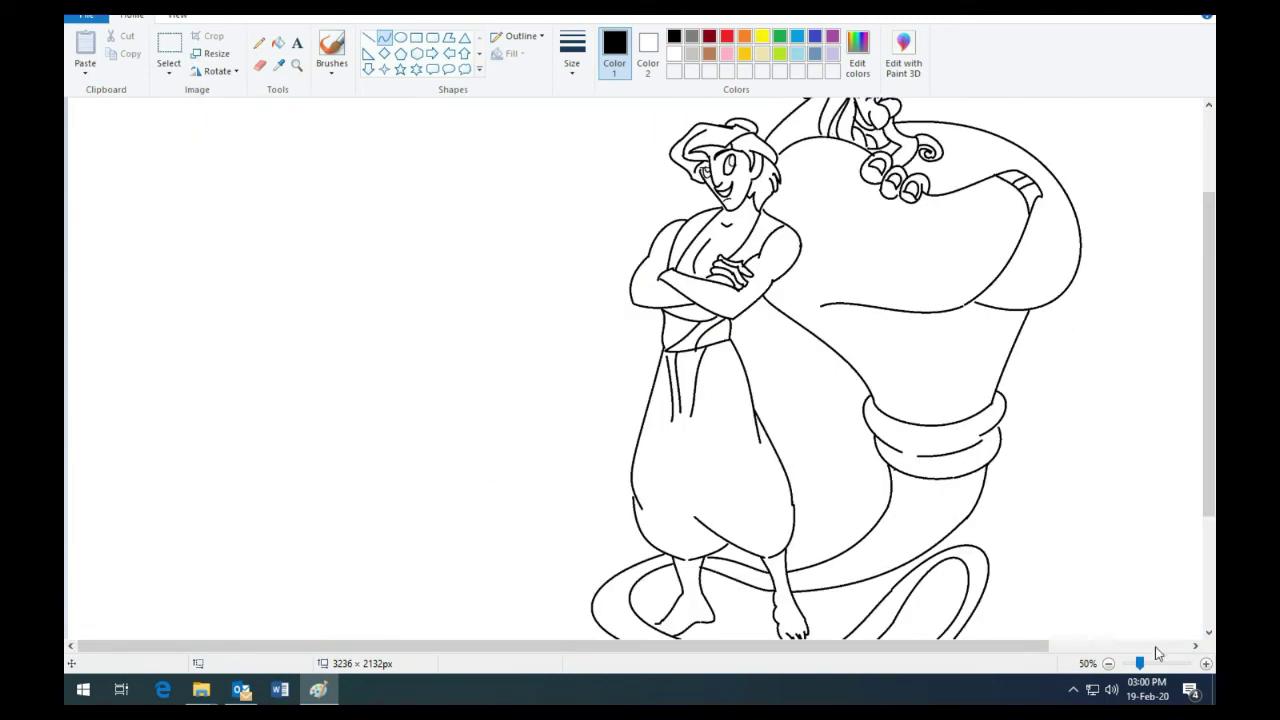
- Draw a flame-shaped finial with a smaller teardrop inside it on top of the lamp's lid
left_click(1137, 651)
scroll(1001, 418, "down", 4)
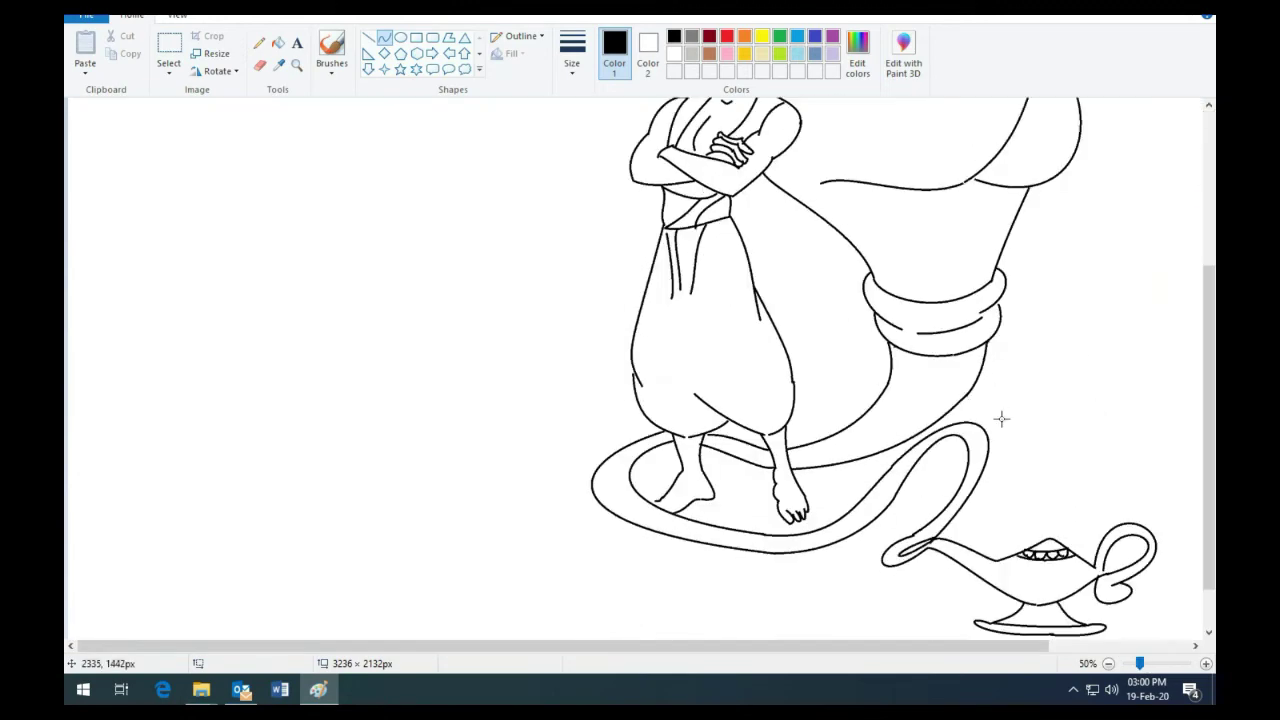
left_click_drag(1207, 451, 1207, 486)
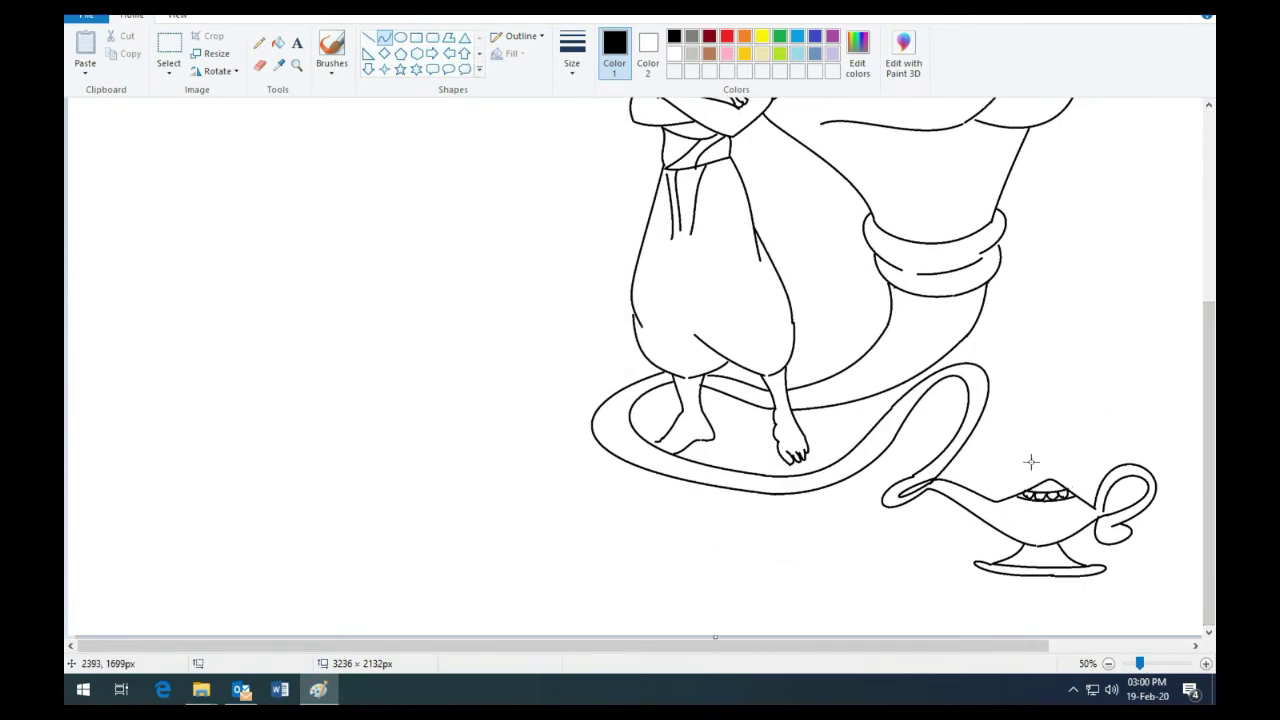
scroll(1031, 462, "up", 2, "ctrl")
scroll(1023, 497, "right", 5)
scroll(1023, 497, "down", 5)
mouse_move(687, 262)
left_mouse_down()
mouse_move(699, 328)
mouse_move(727, 297)
mouse_move(667, 326)
mouse_move(667, 284)
mouse_move(655, 302)
mouse_move(688, 318)
mouse_move(687, 290)
mouse_move(705, 308)
mouse_move(675, 322)
left_mouse_up()
key("ctrl+z")
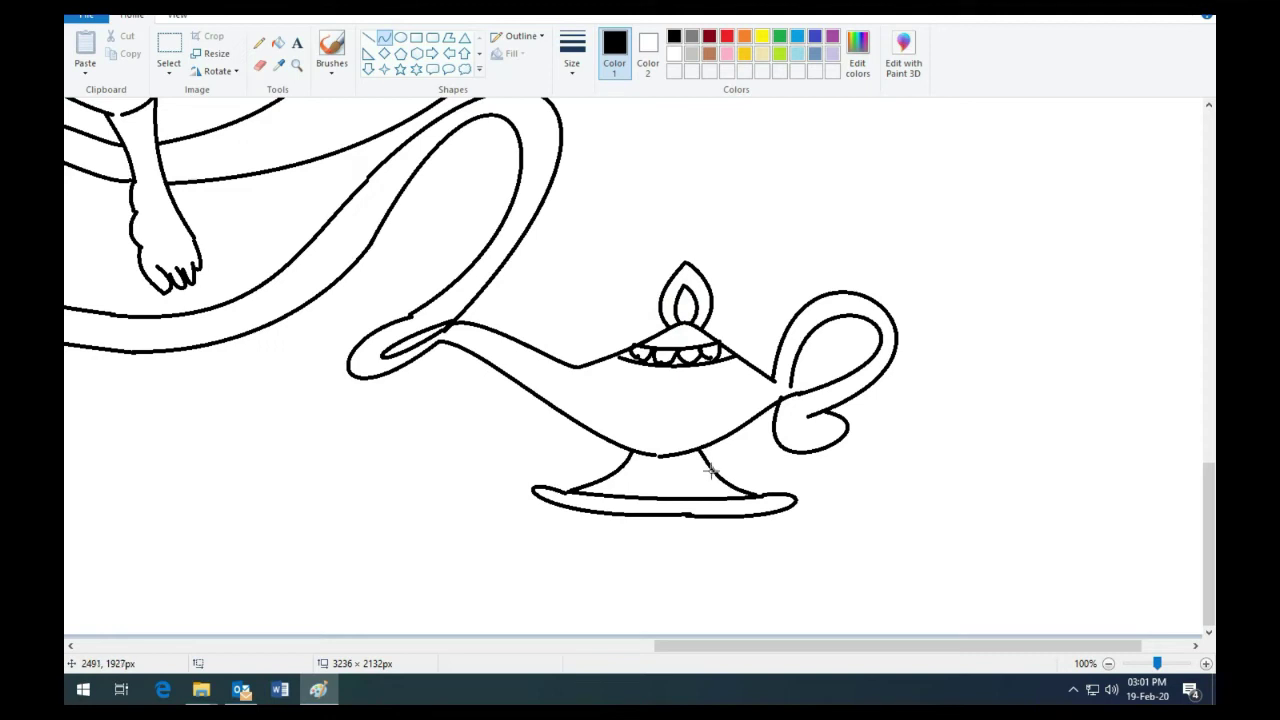
- Draw a curved line across the lamp's foot and a row of narrow petal-shaped loops beneath it
left_click_drag(710, 471, 625, 466)
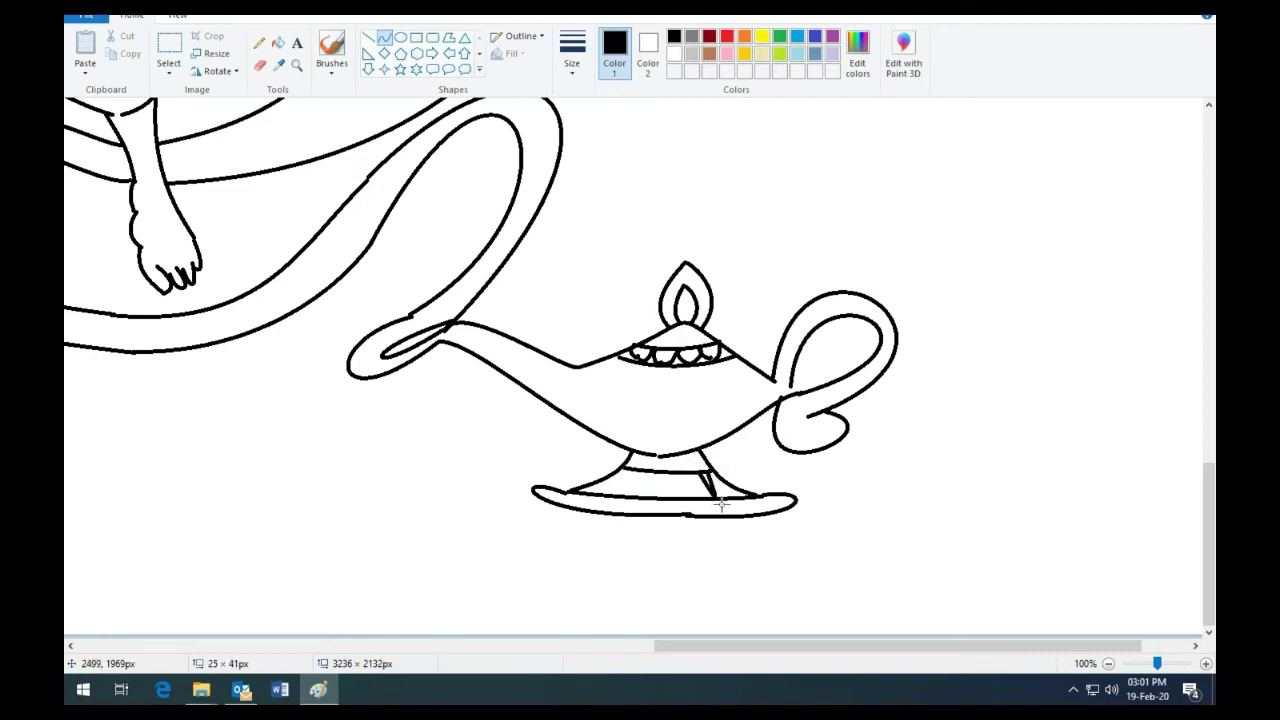
mouse_move(717, 496)
left_mouse_down()
mouse_move(702, 472)
mouse_move(681, 497)
mouse_move(672, 470)
mouse_move(658, 470)
mouse_move(638, 505)
mouse_move(627, 477)
mouse_move(621, 497)
left_mouse_up()
left_click_drag(590, 507, 590, 507)
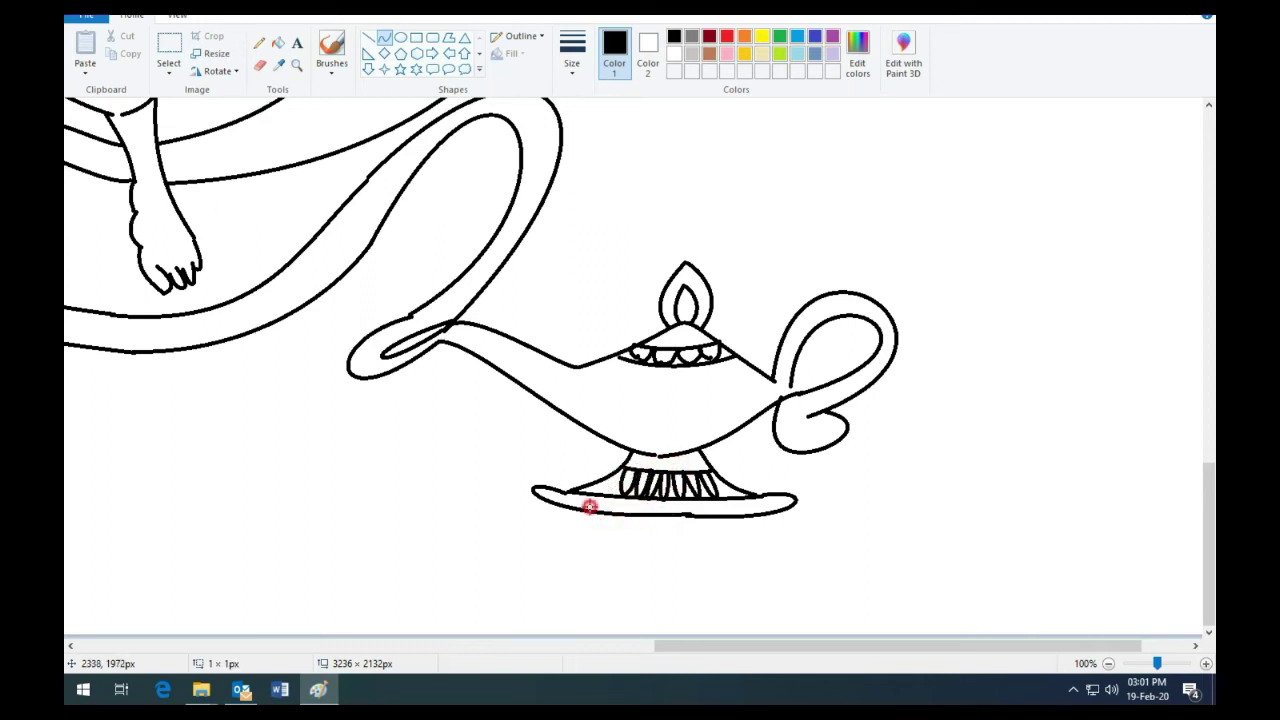
left_click_drag(705, 468, 729, 500)
- Delete the lower edge of the lamp's base and redraw it as one smooth curve about 259 px long
mouse_move(620, 476)
left_mouse_down()
mouse_move(604, 500)
mouse_move(766, 562)
left_mouse_up()
left_click(169, 47)
key("Delete")
left_click(384, 37)
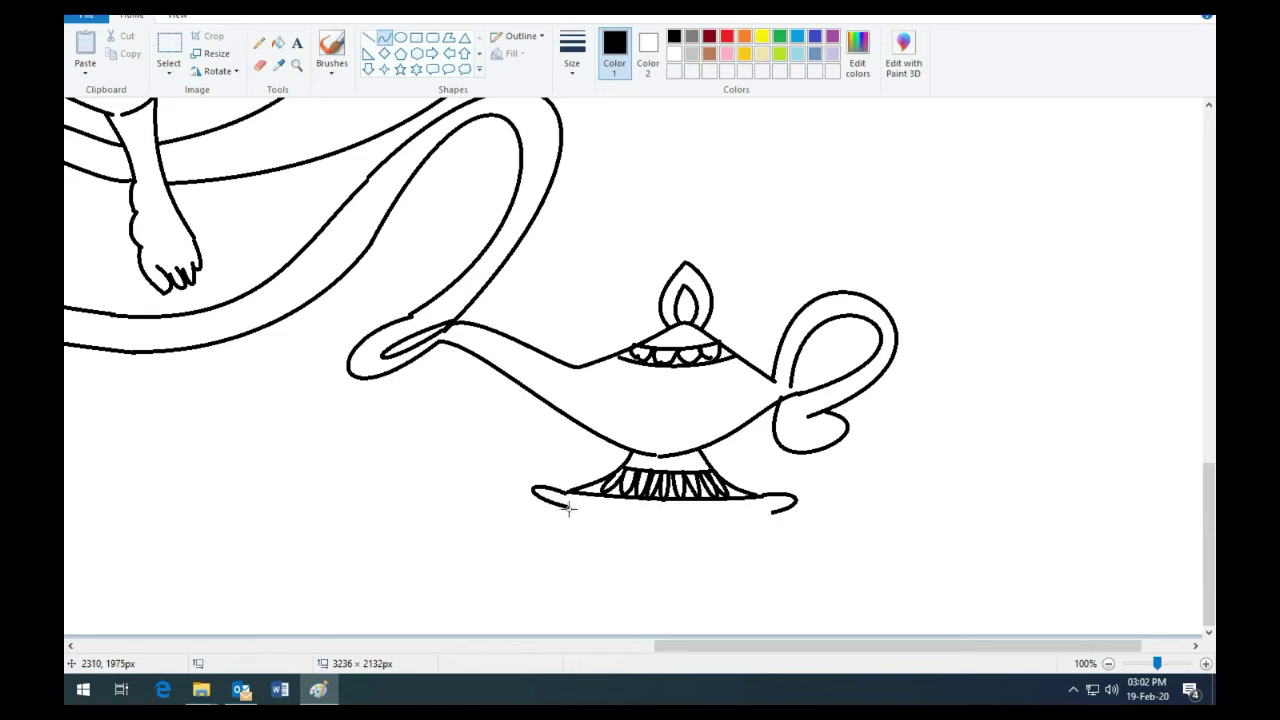
left_click_drag(567, 506, 777, 520)
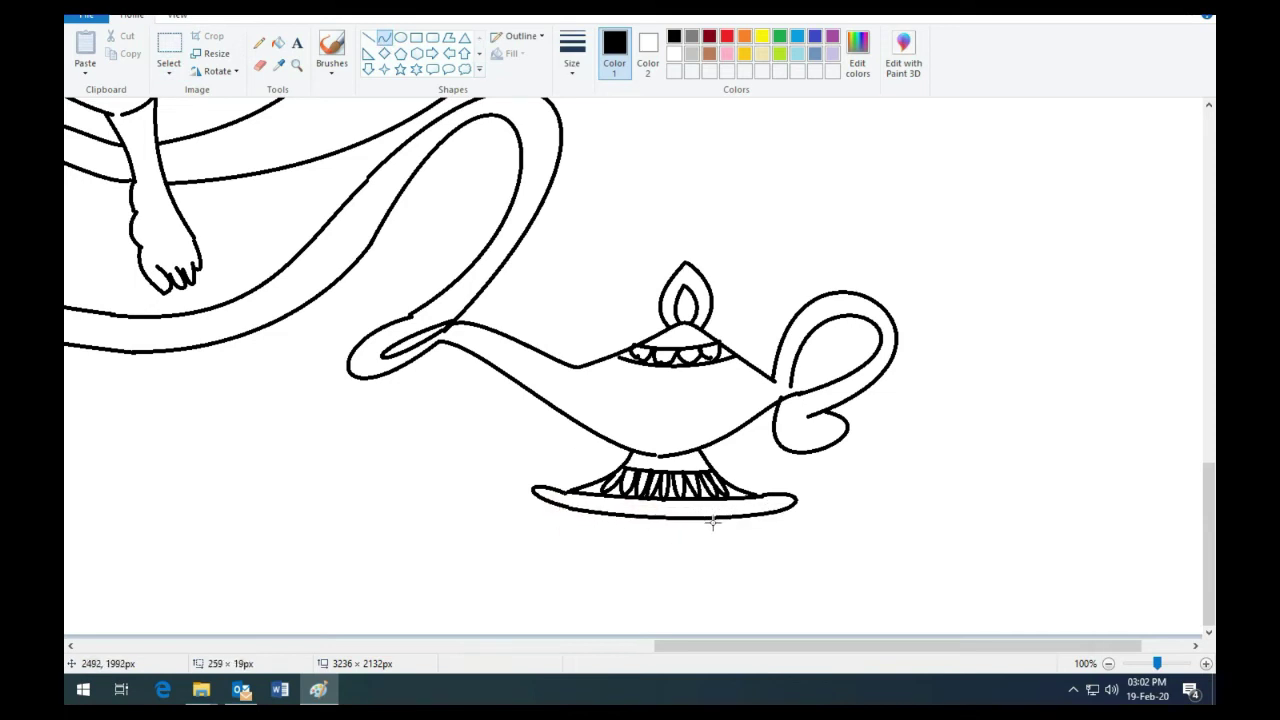
- Erase the line where the lamp's handle meets the body and redraw the joint with a short curve
left_click(260, 65)
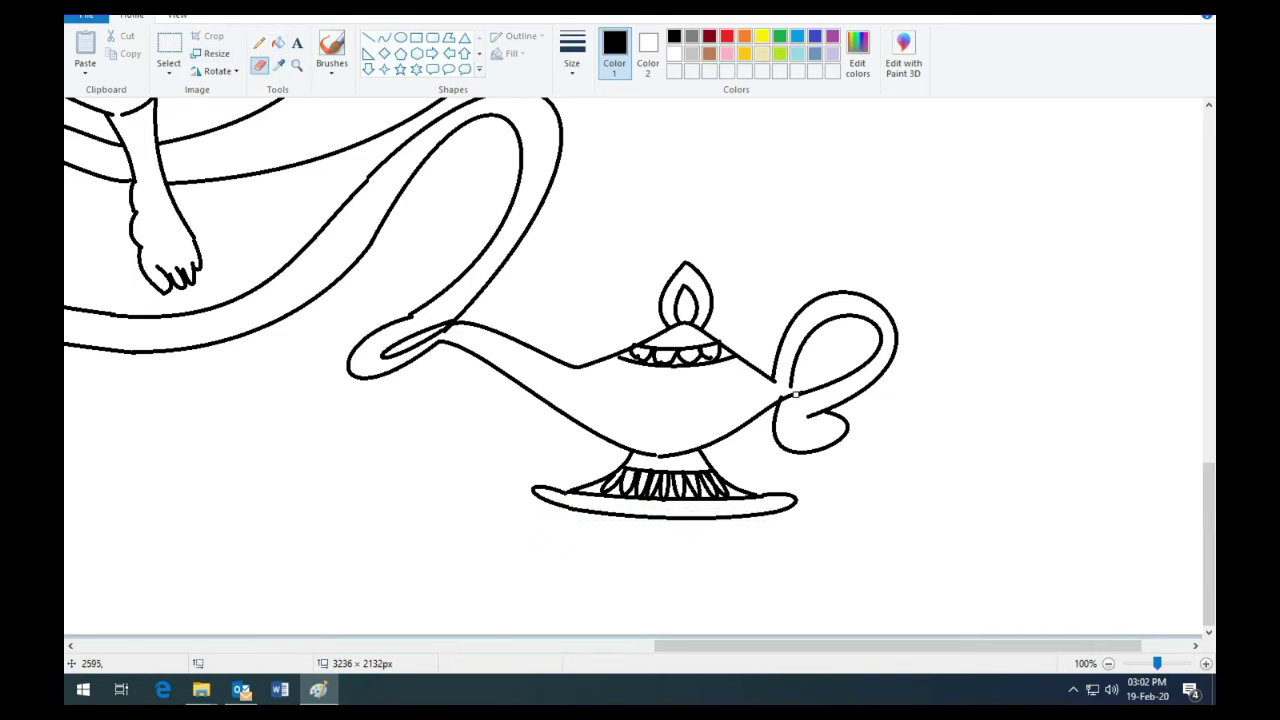
left_click(384, 37)
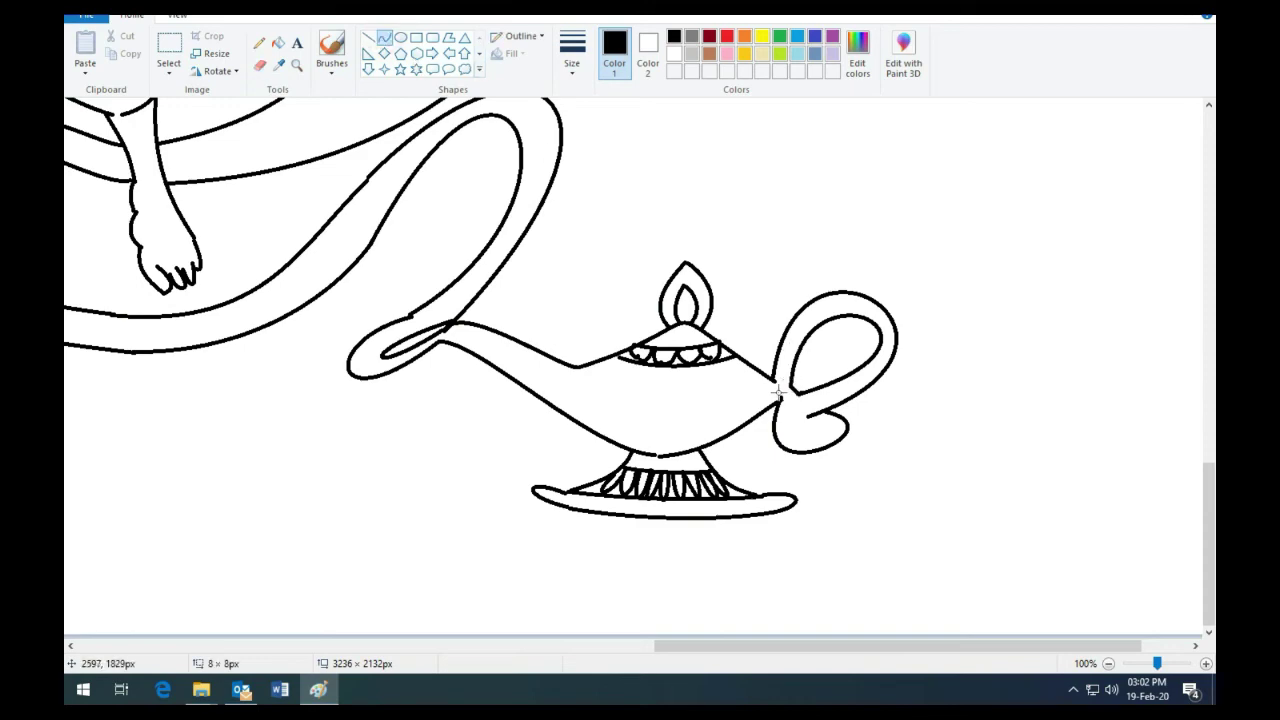
left_click_drag(777, 393, 792, 397)
- Delete the spiral curl at the tip of the genie's beard and erase its leftover marks
scroll(646, 403, "down", 5)
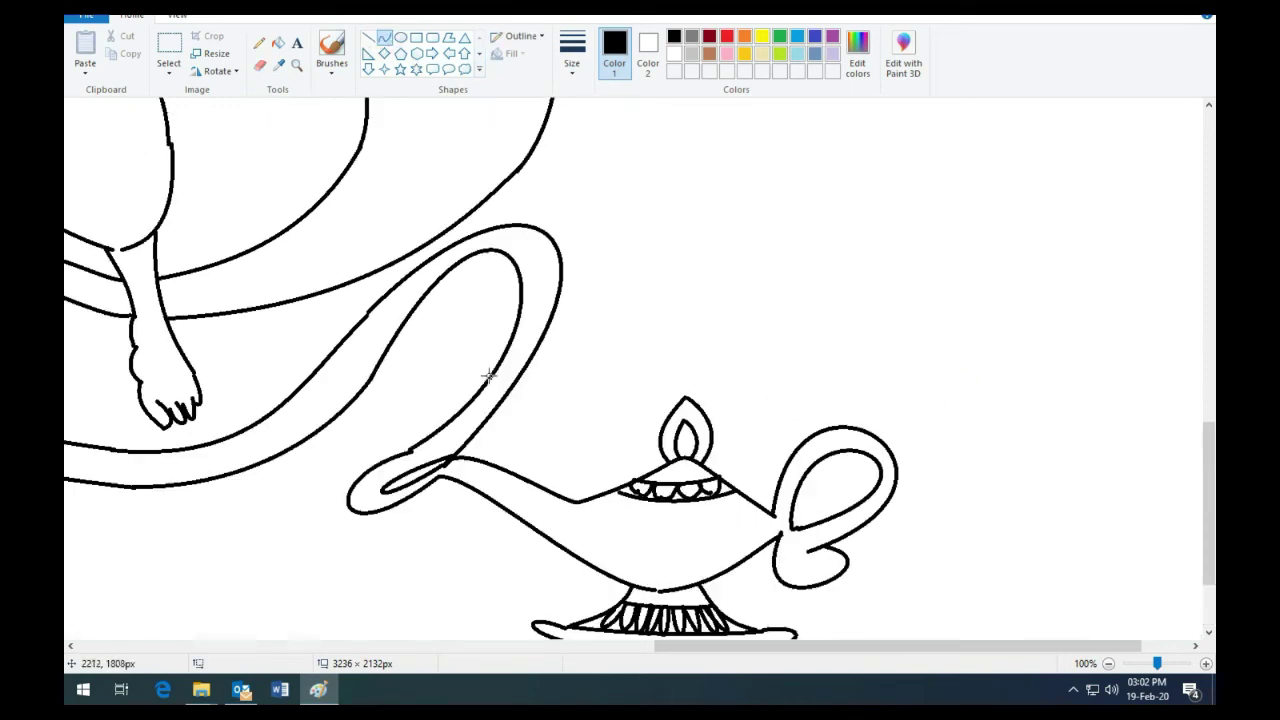
scroll(655, 402, "up", 3)
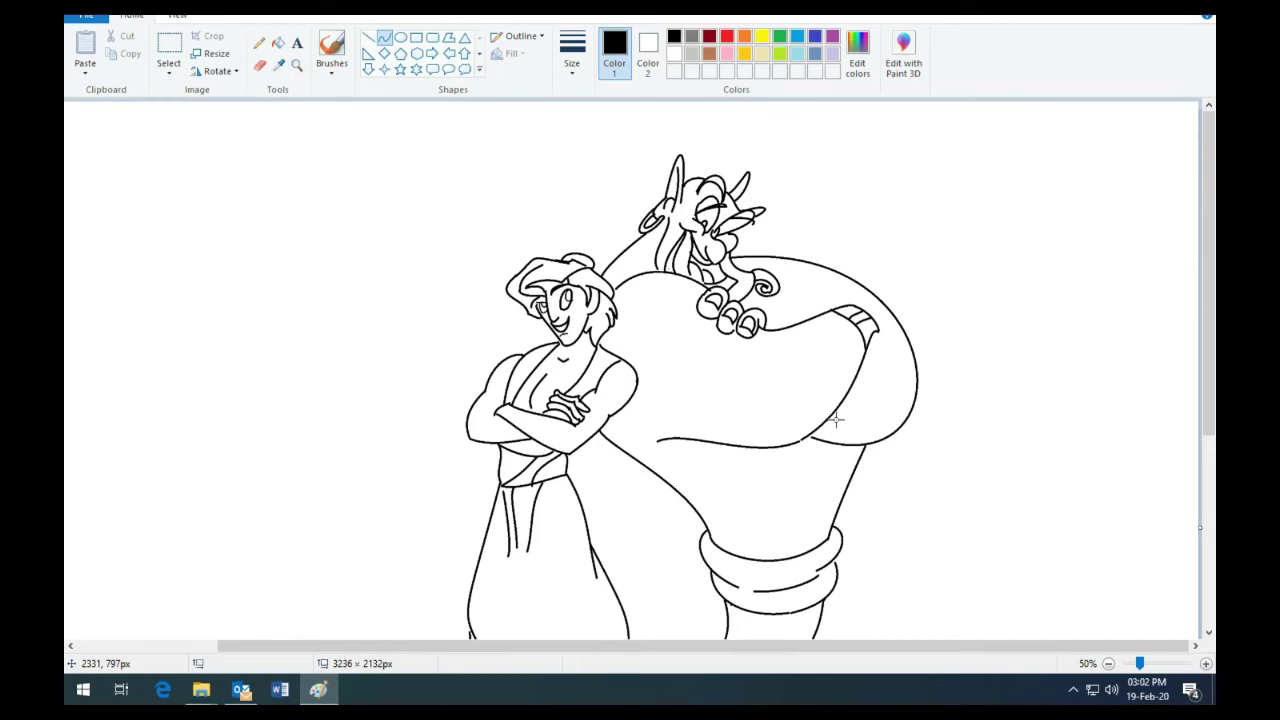
scroll(860, 290, "up", 3)
left_click_drag(830, 645, 1070, 645)
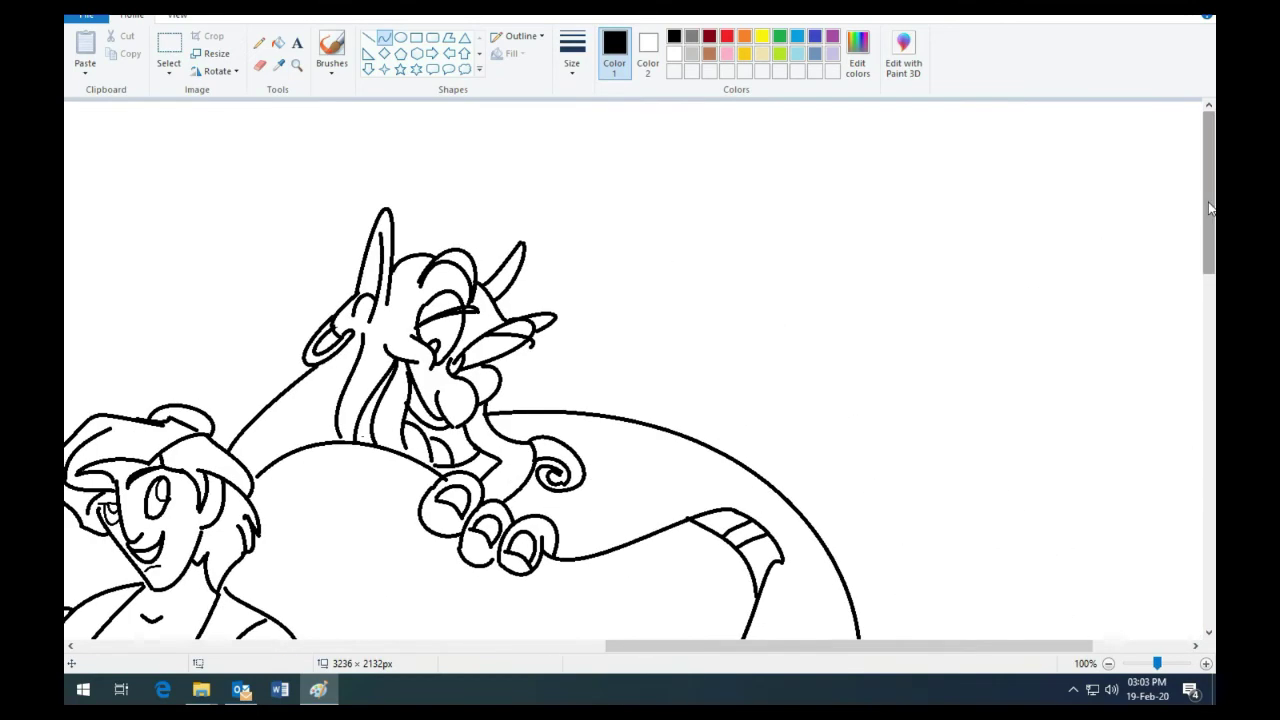
scroll(700, 400, "down", 2)
left_click(259, 65)
mouse_move(578, 241)
left_mouse_down()
mouse_move(540, 226)
mouse_move(552, 217)
mouse_move(545, 257)
left_mouse_up()
key("ctrl+z")
left_click(169, 52)
key("Delete")
left_click_drag(549, 206, 534, 246)
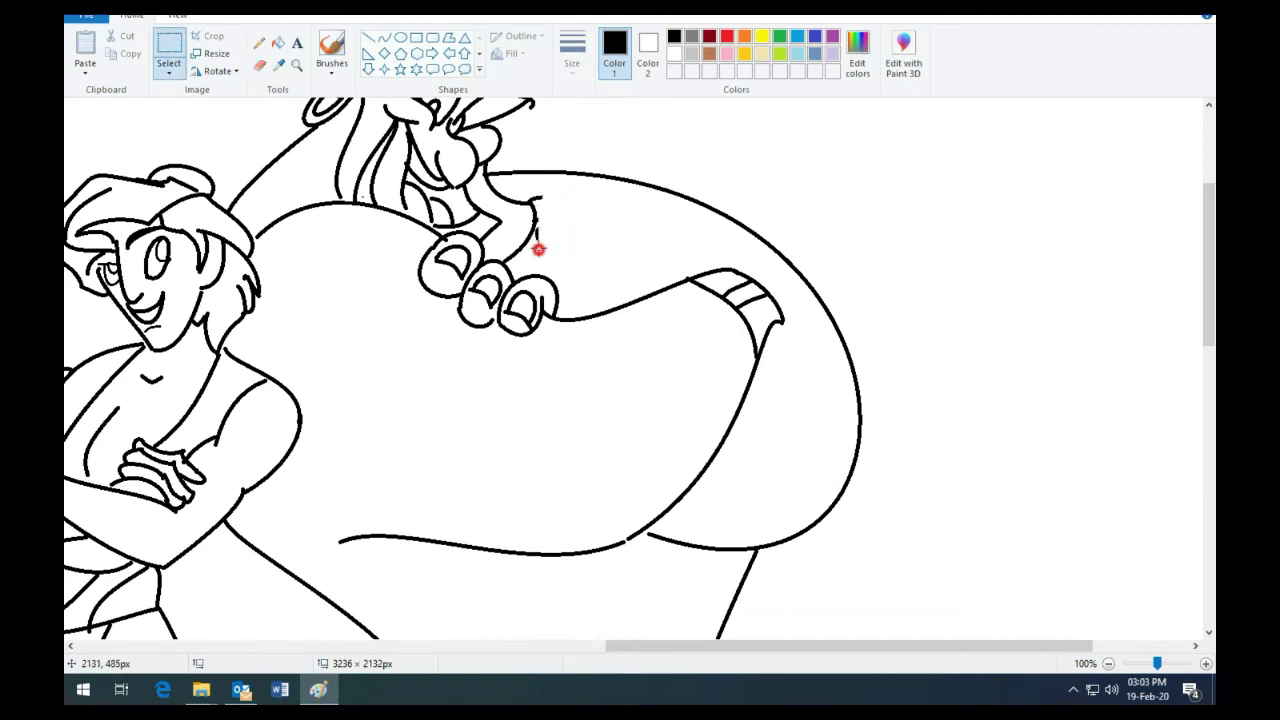
key("Delete")
left_click(259, 64)
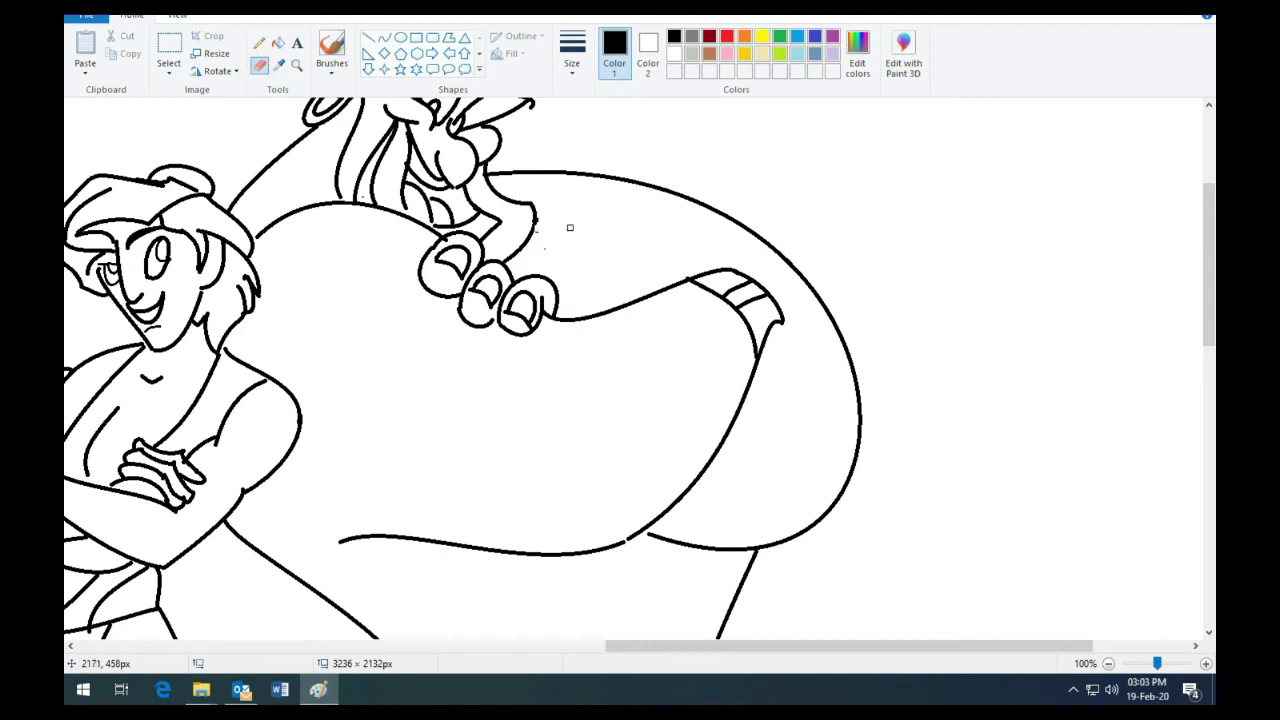
- Choose a thinner line and redraw the spiral curl at the tip of the genie's beard with curves
left_click(384, 37)
left_click(572, 50)
left_click(605, 130)
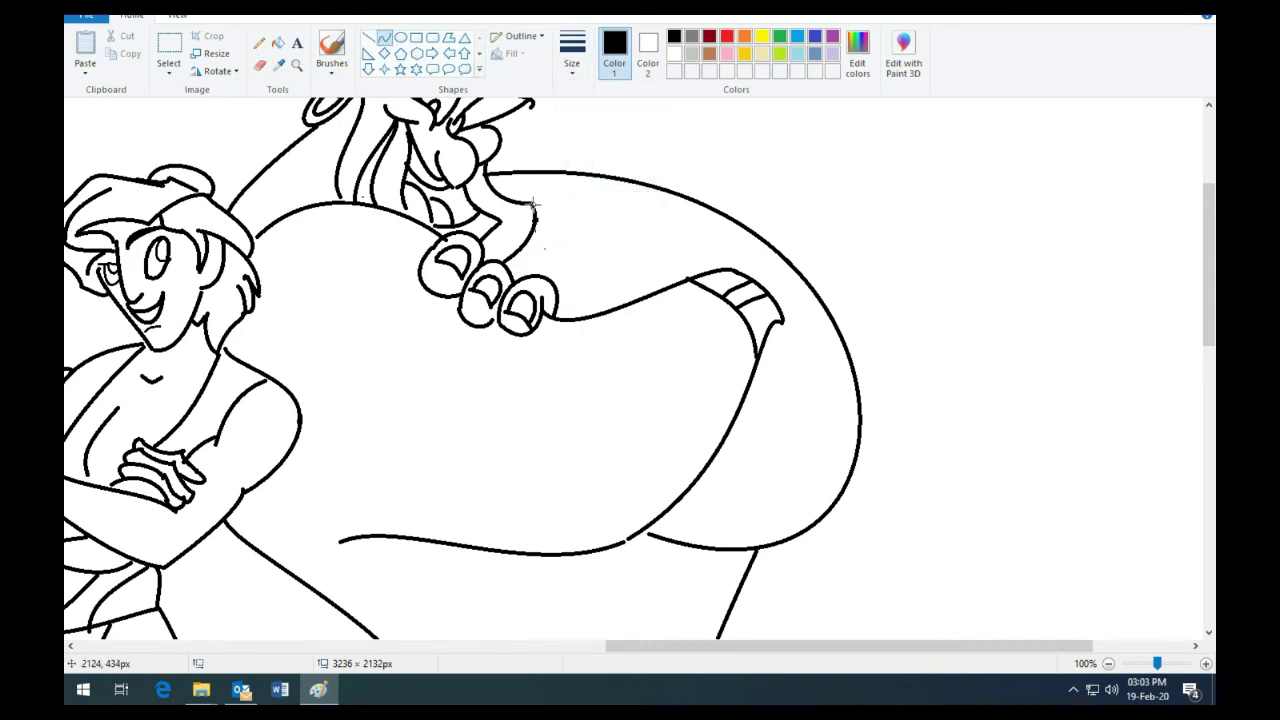
left_click_drag(530, 203, 611, 223)
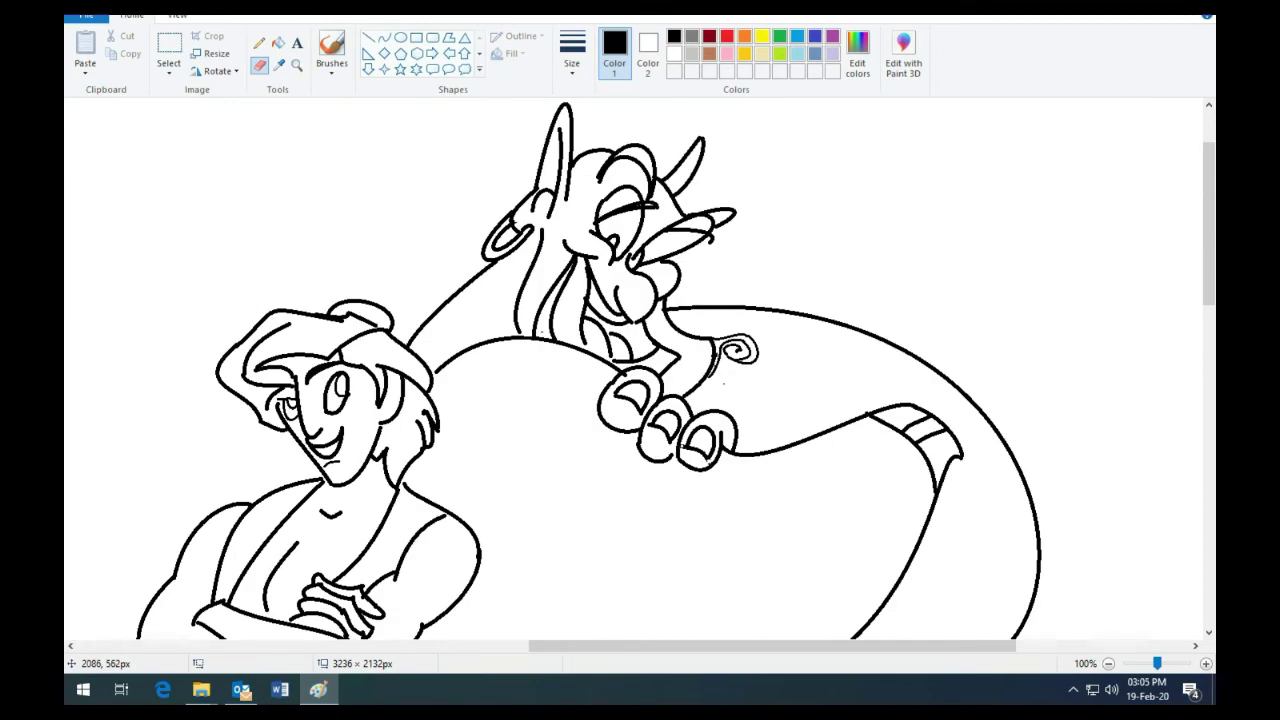
- Draw a short curve inside the young man's ear for the inner ear detail
scroll(249, 303, "up", 1, "ctrl")
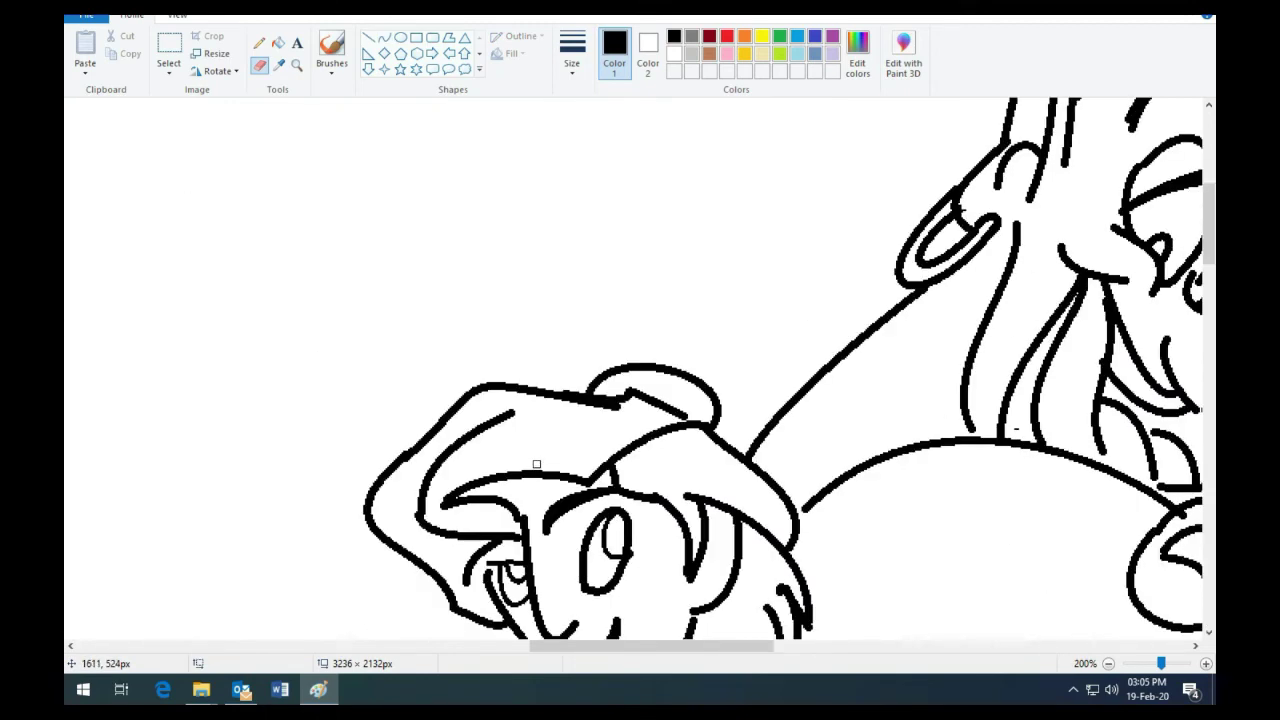
scroll(534, 466, "down", 3)
left_click(384, 37)
left_click_drag(716, 255, 706, 318)
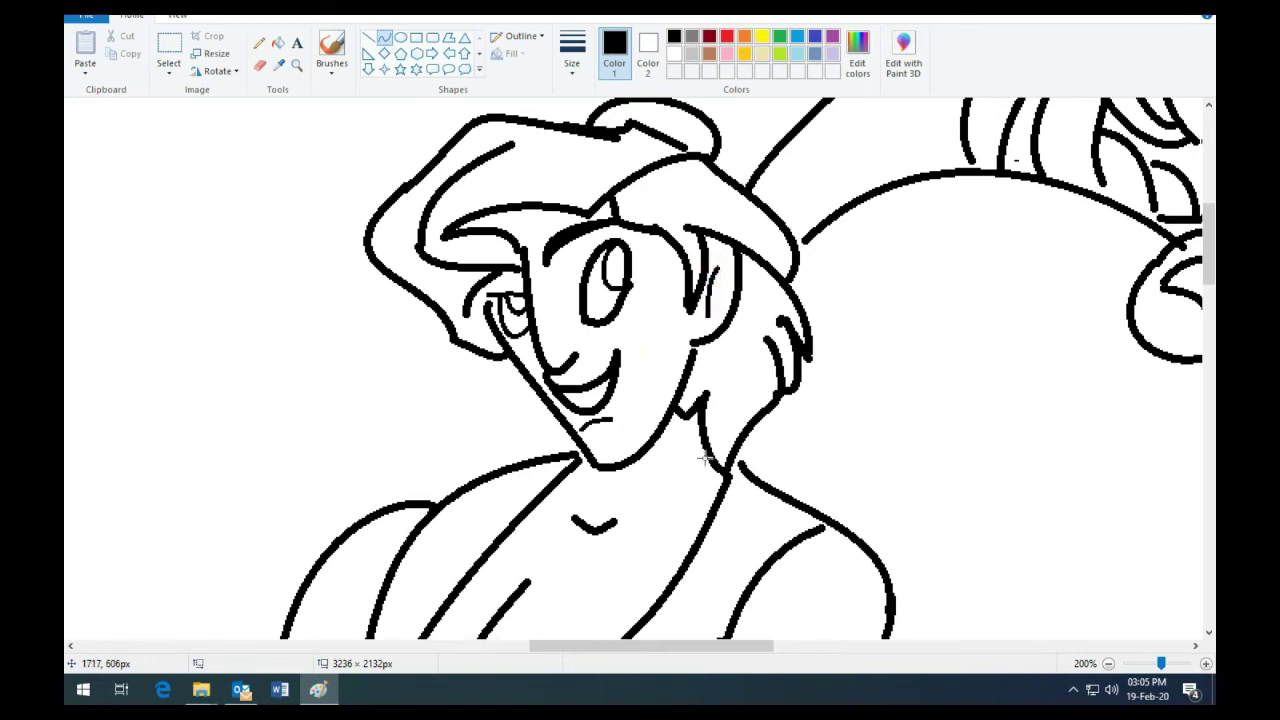
- Select the young man's near eye with its pupil and delete it completely
left_click(169, 50)
left_click_drag(557, 243, 634, 294)
key("Delete")
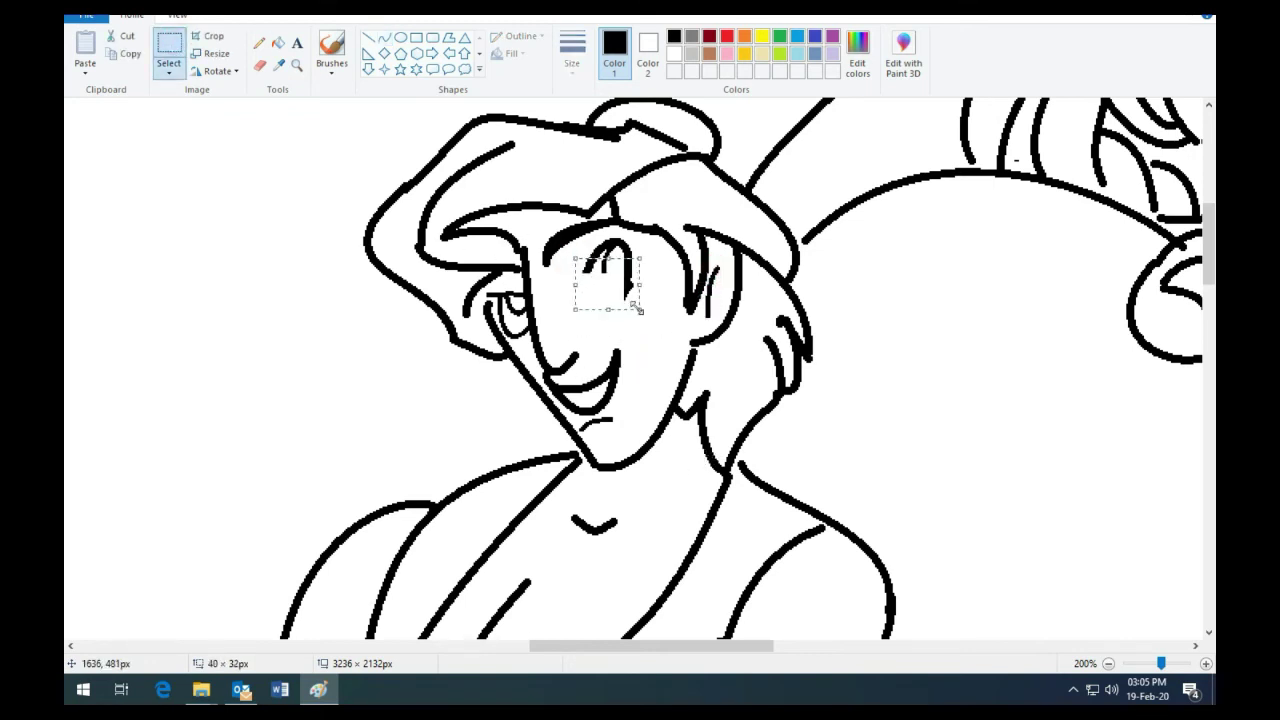
key("Delete")
mouse_move(584, 228)
left_mouse_down()
mouse_move(624, 258)
mouse_move(593, 305)
left_mouse_up()
key("Delete")
- Redraw the young man's near eye as a pointed oval with thin curves and add the pupil inside
left_click(384, 37)
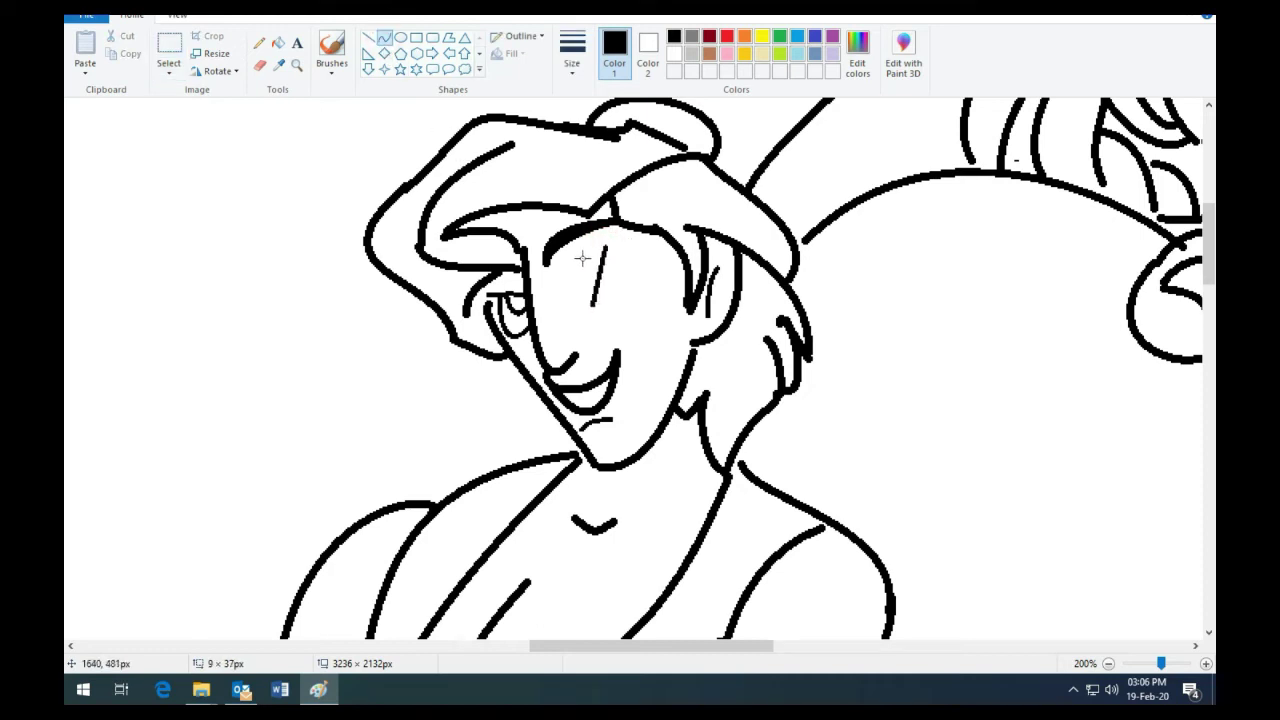
mouse_move(582, 258)
left_mouse_down()
mouse_move(575, 280)
mouse_move(595, 280)
mouse_move(568, 296)
mouse_move(594, 251)
mouse_move(644, 313)
left_mouse_up()
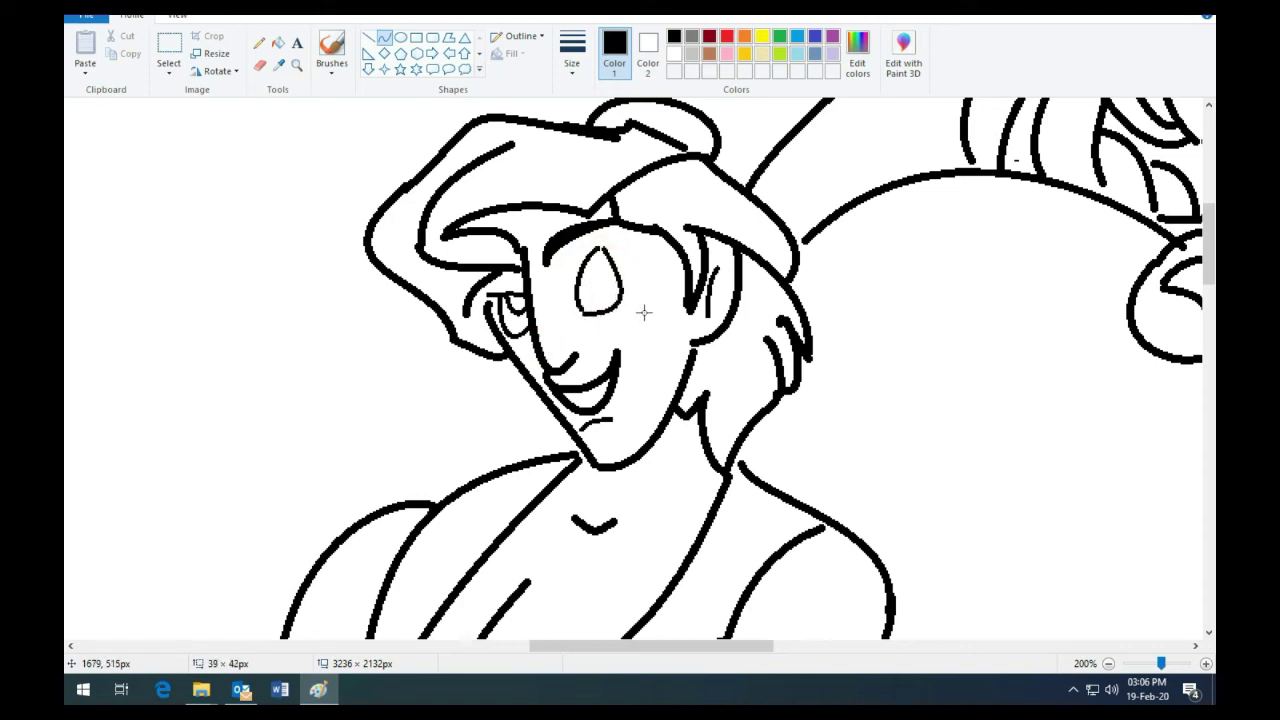
mouse_move(601, 250)
left_mouse_down()
mouse_move(614, 300)
mouse_move(592, 284)
mouse_move(622, 282)
left_mouse_up()
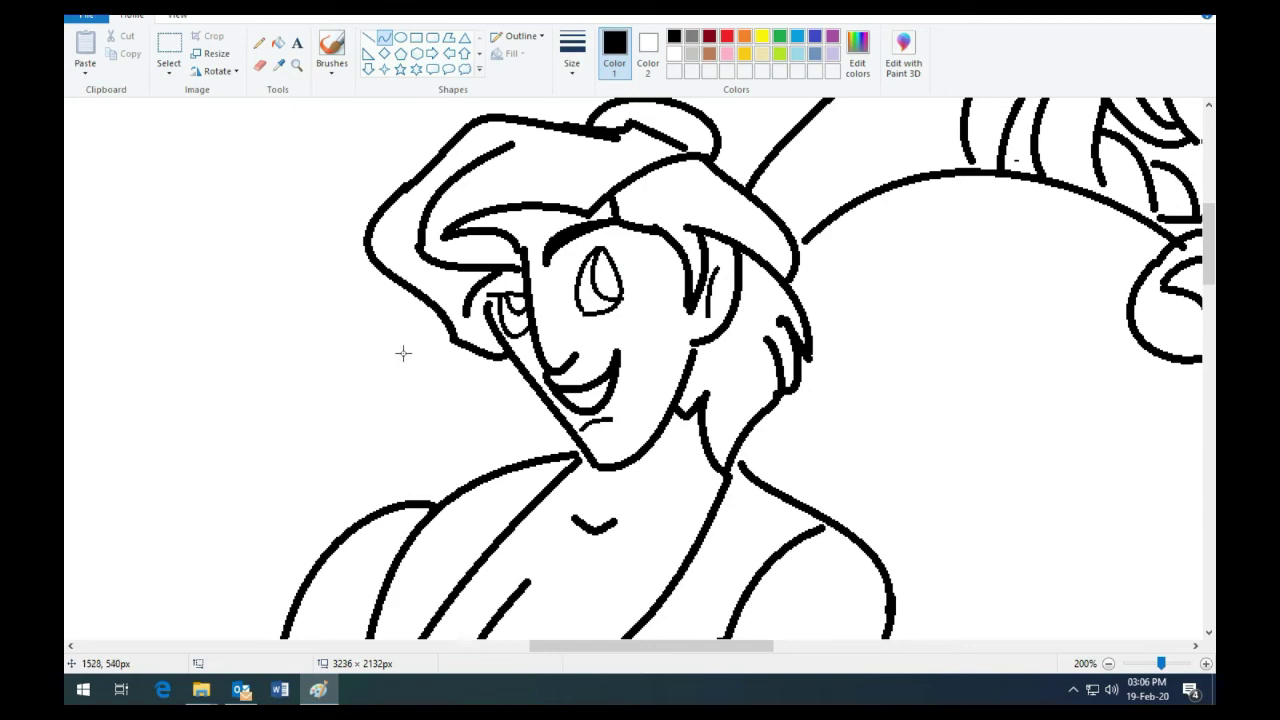
- Draw a short crease above the genie's armband and fill his eyebrows, beard stripe and beard curl with black
scroll(214, 171, "down", 3)
scroll(704, 330, "down", 1)
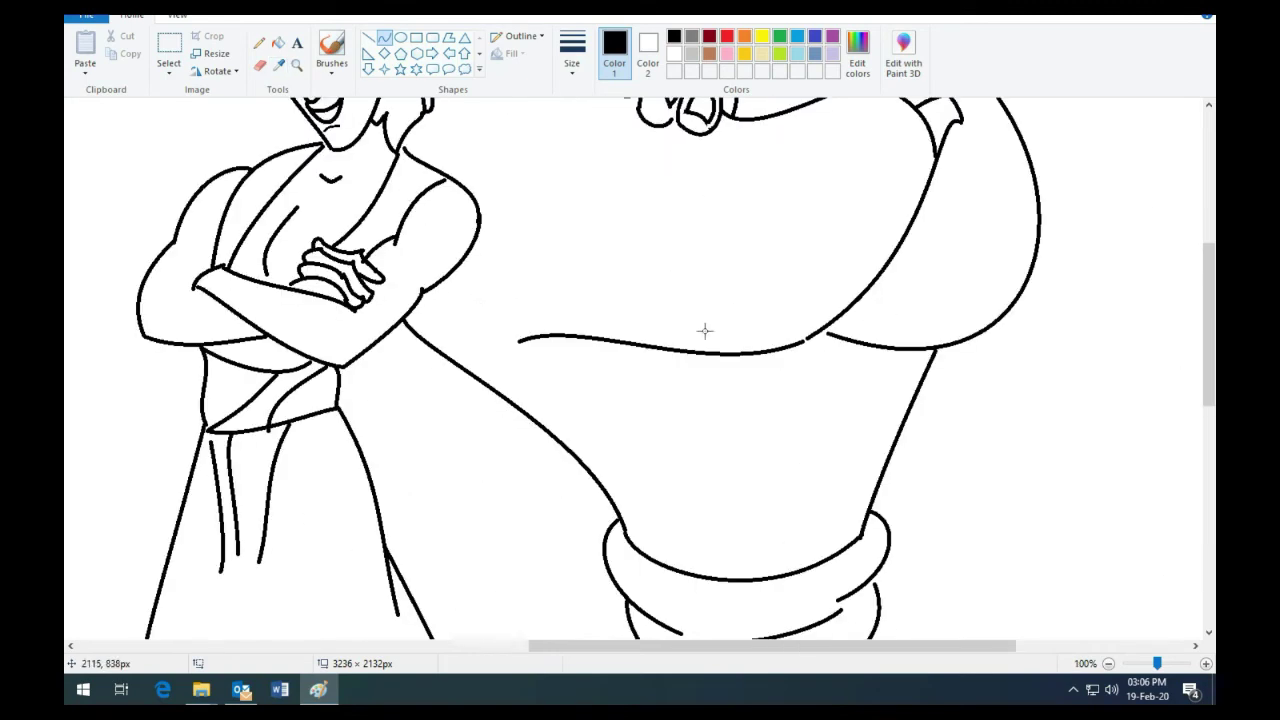
scroll(292, 259, "down", 4)
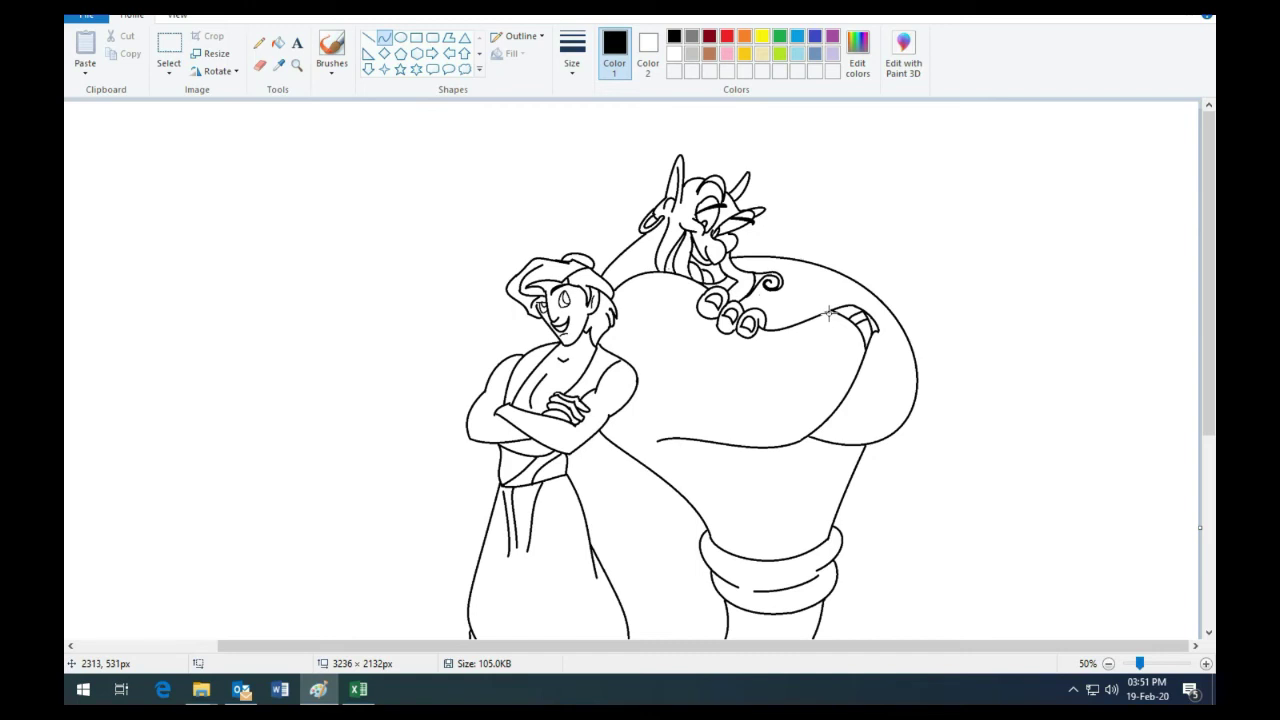
left_click(824, 312)
left_click_drag(824, 312, 801, 293)
key("Escape")
left_click(278, 42)
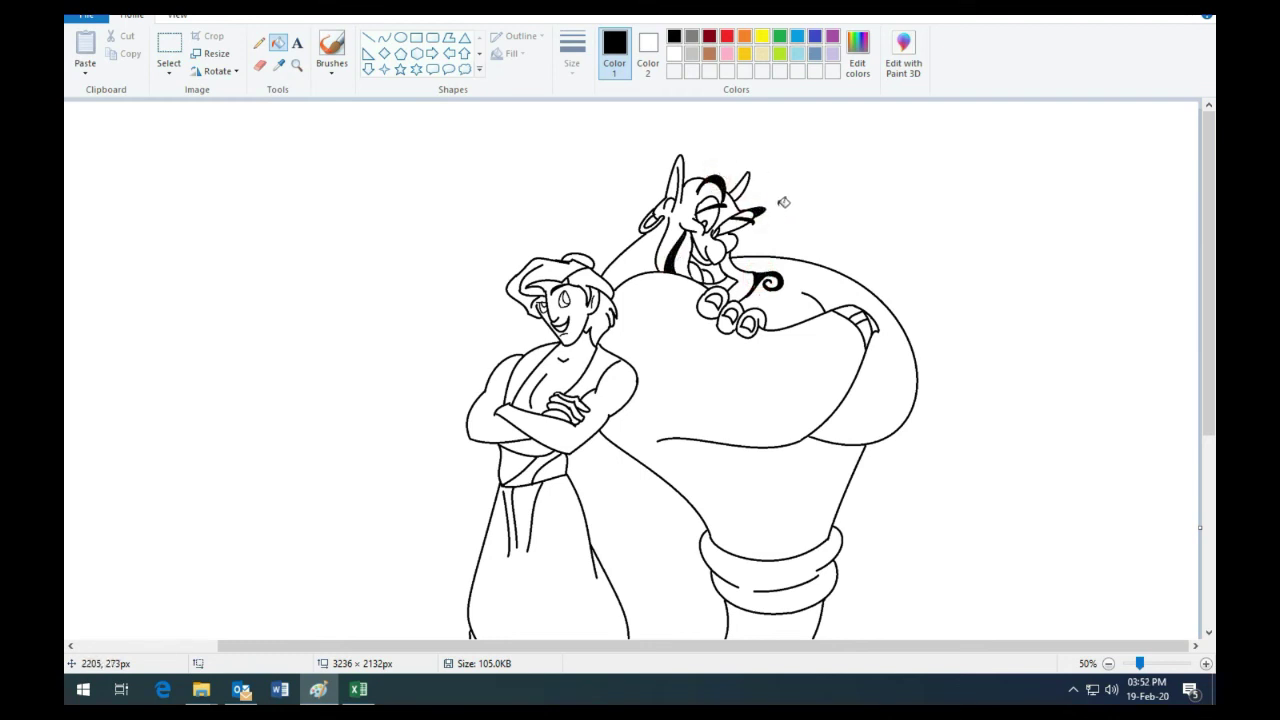
- Draw a forked, pointed topknot on the genie's head with curves and fill it with black
left_click(385, 37)
scroll(943, 316, "up", 1, "ctrl")
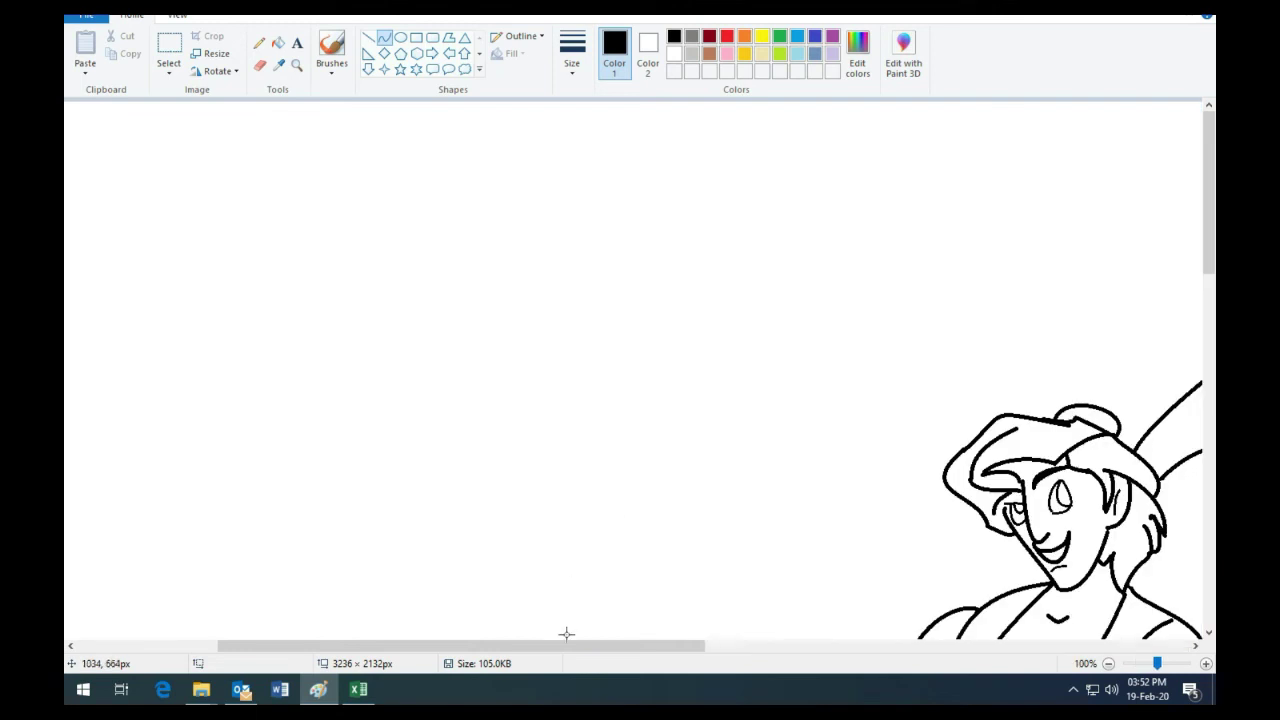
left_click_drag(775, 253, 794, 194)
left_click(849, 129)
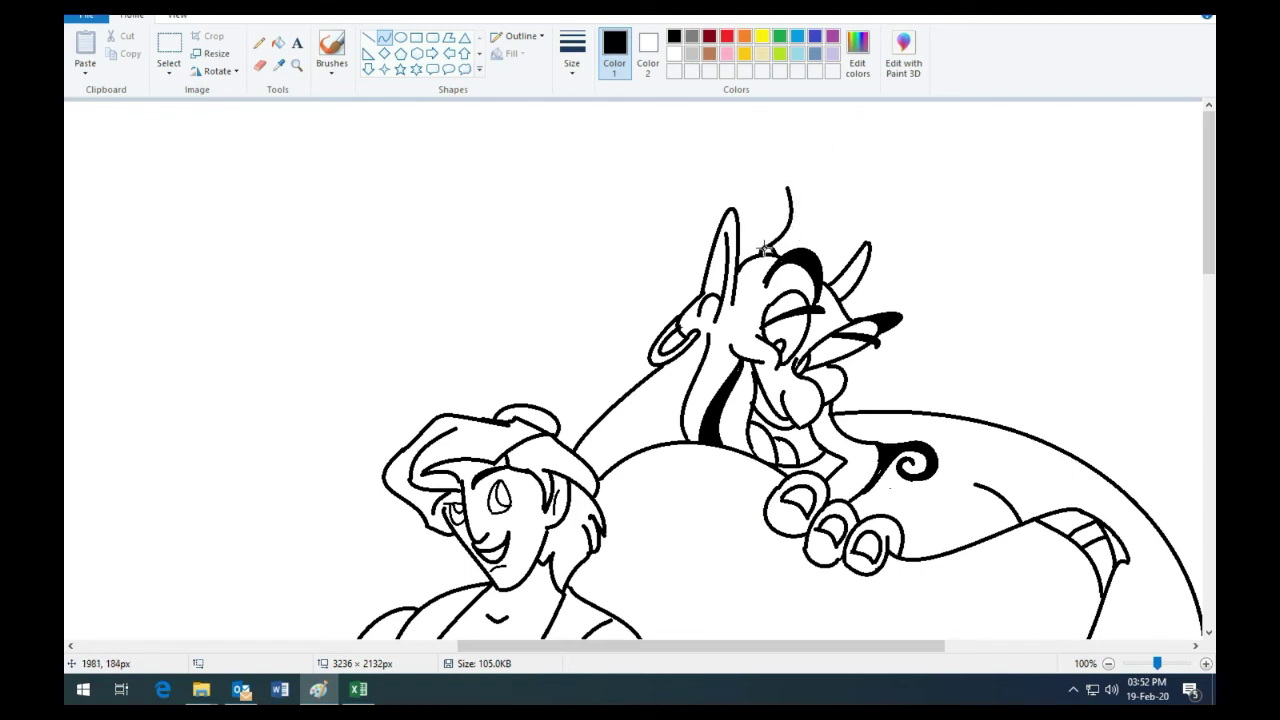
left_click_drag(764, 247, 794, 209)
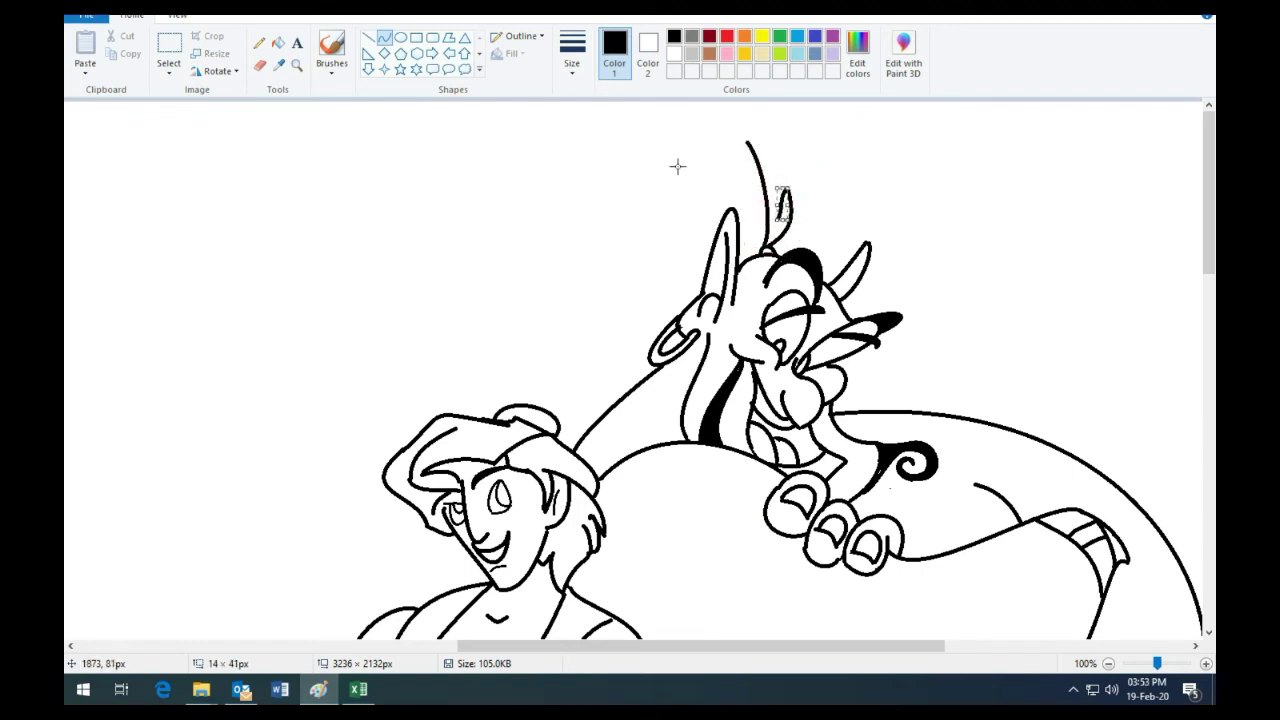
mouse_move(771, 137)
left_mouse_down()
mouse_move(757, 134)
mouse_move(766, 166)
mouse_move(781, 152)
left_mouse_up()
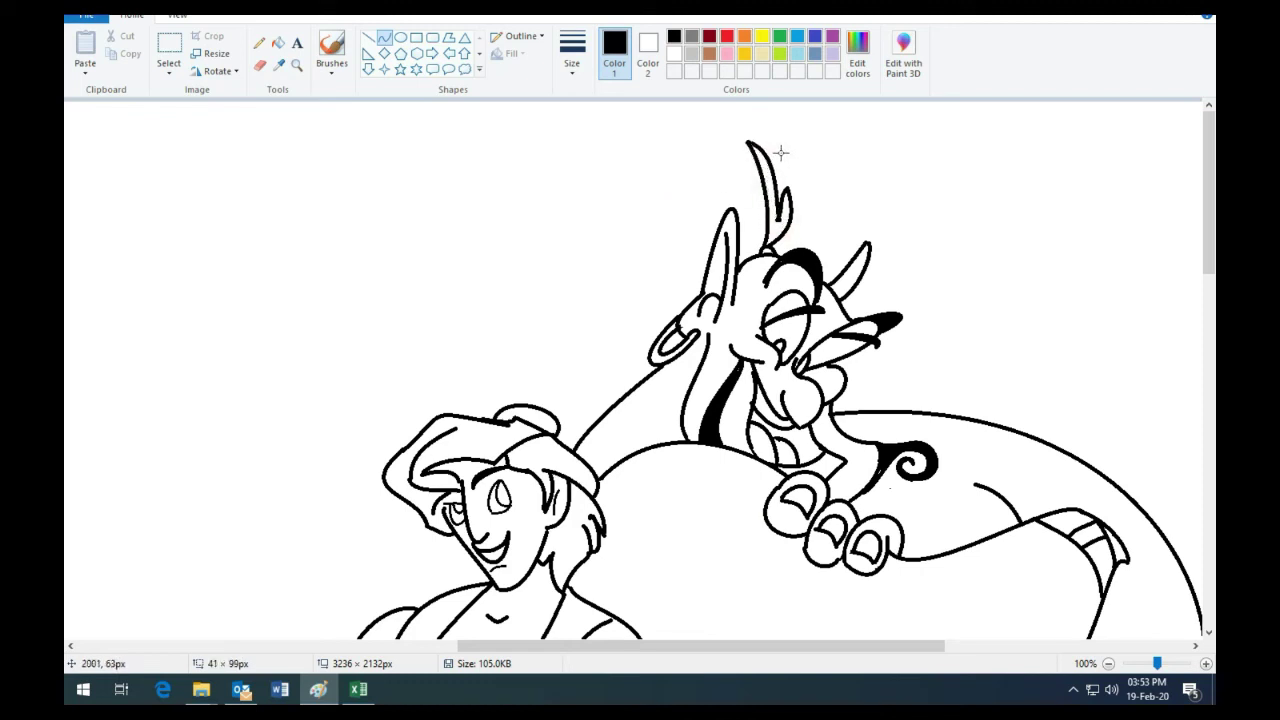
left_click(278, 42)
left_click(778, 229)
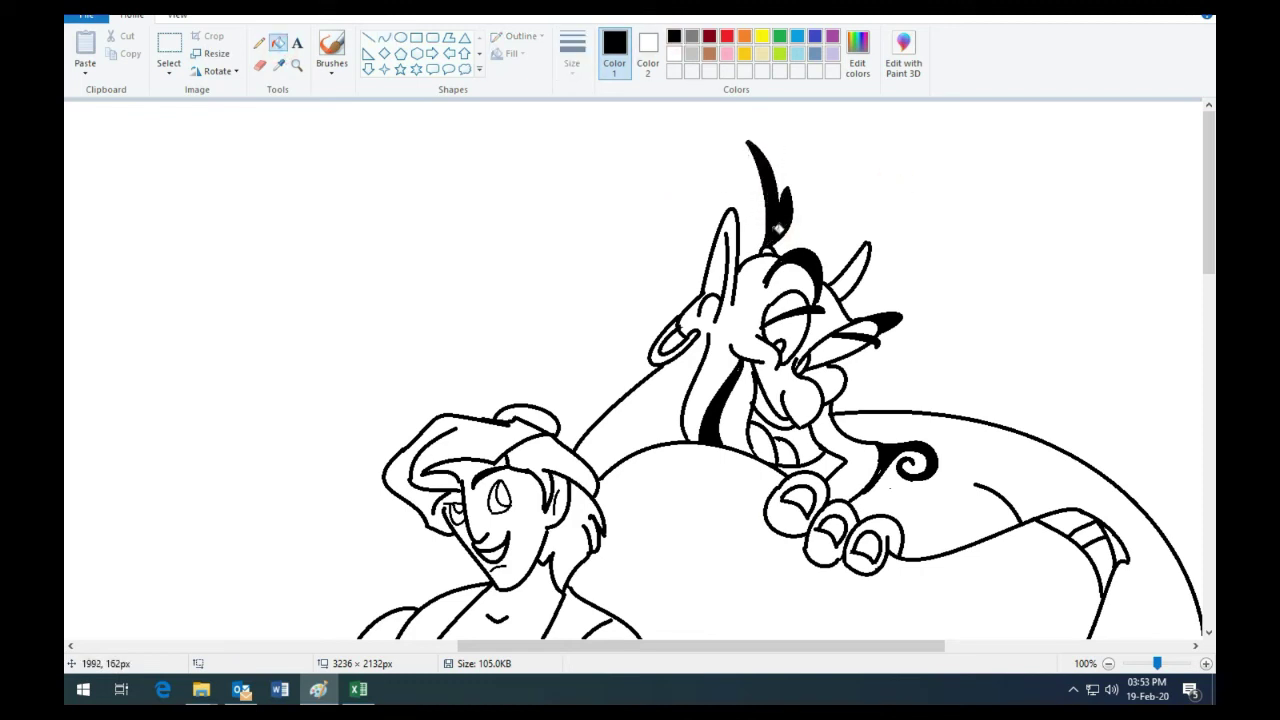
- Fill the genie's face, ears, neck, nose and raised arm with light blue
left_click(799, 38)
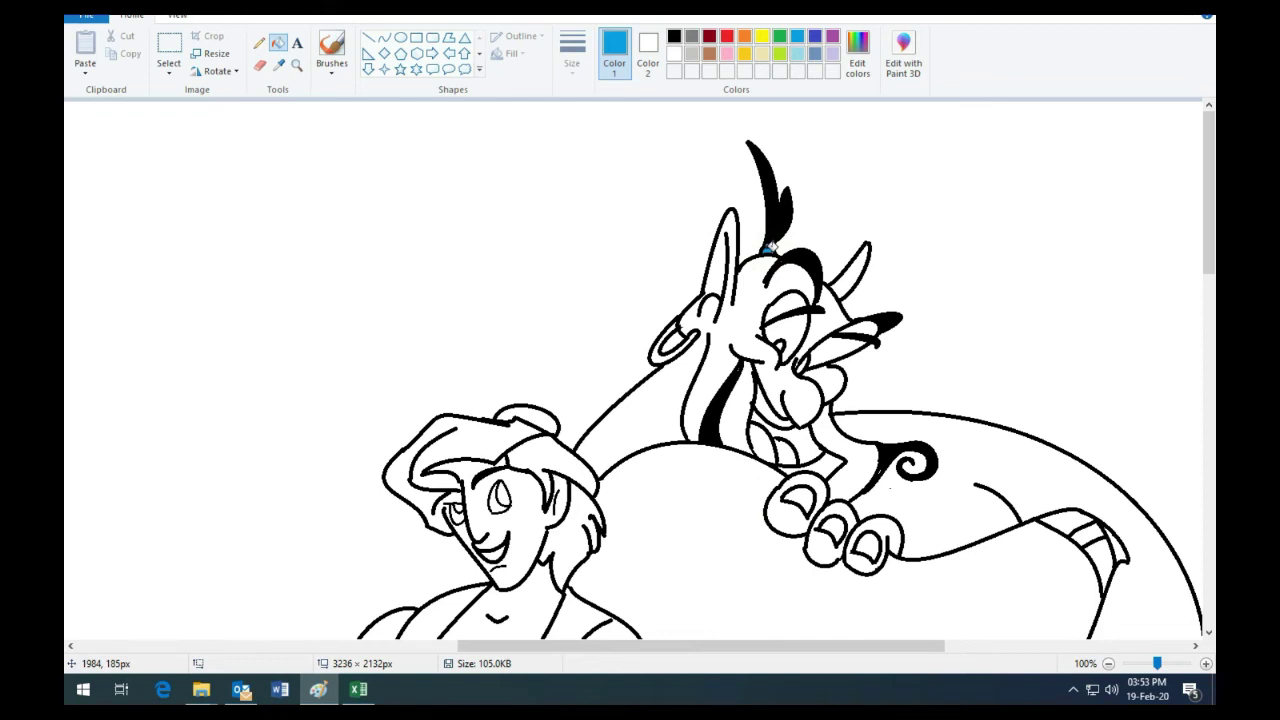
left_click(744, 302)
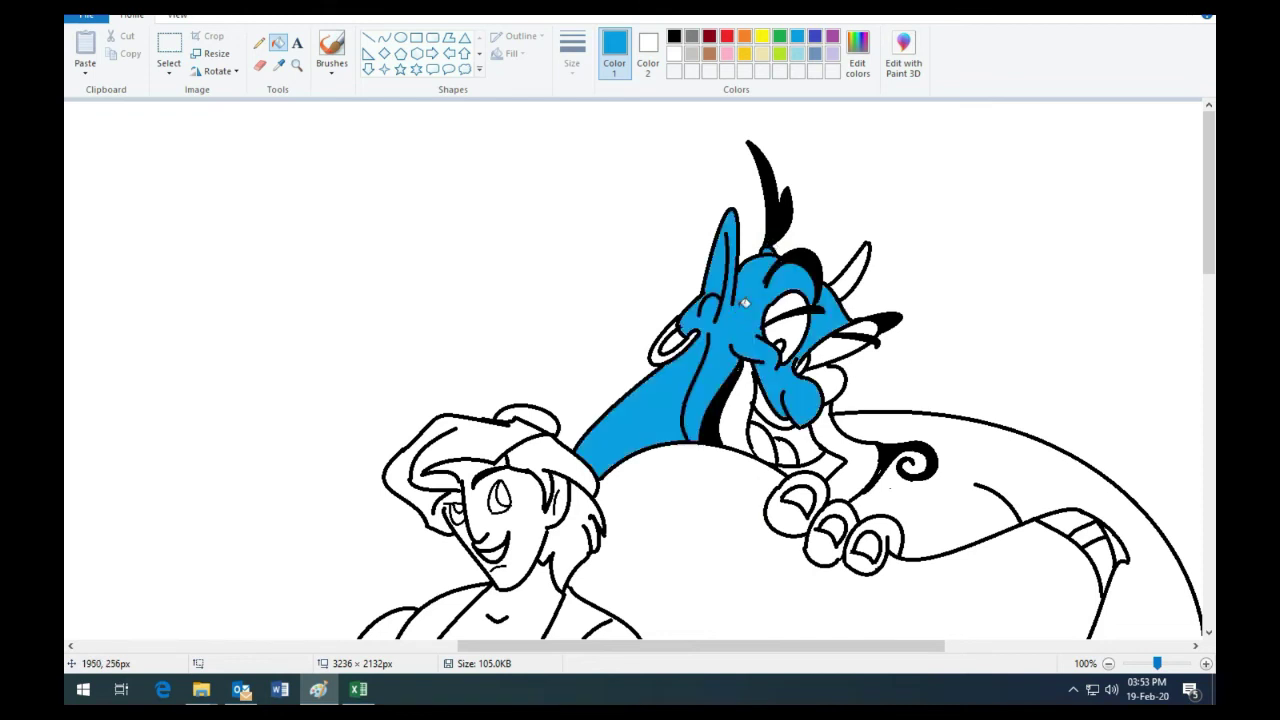
left_click(836, 283)
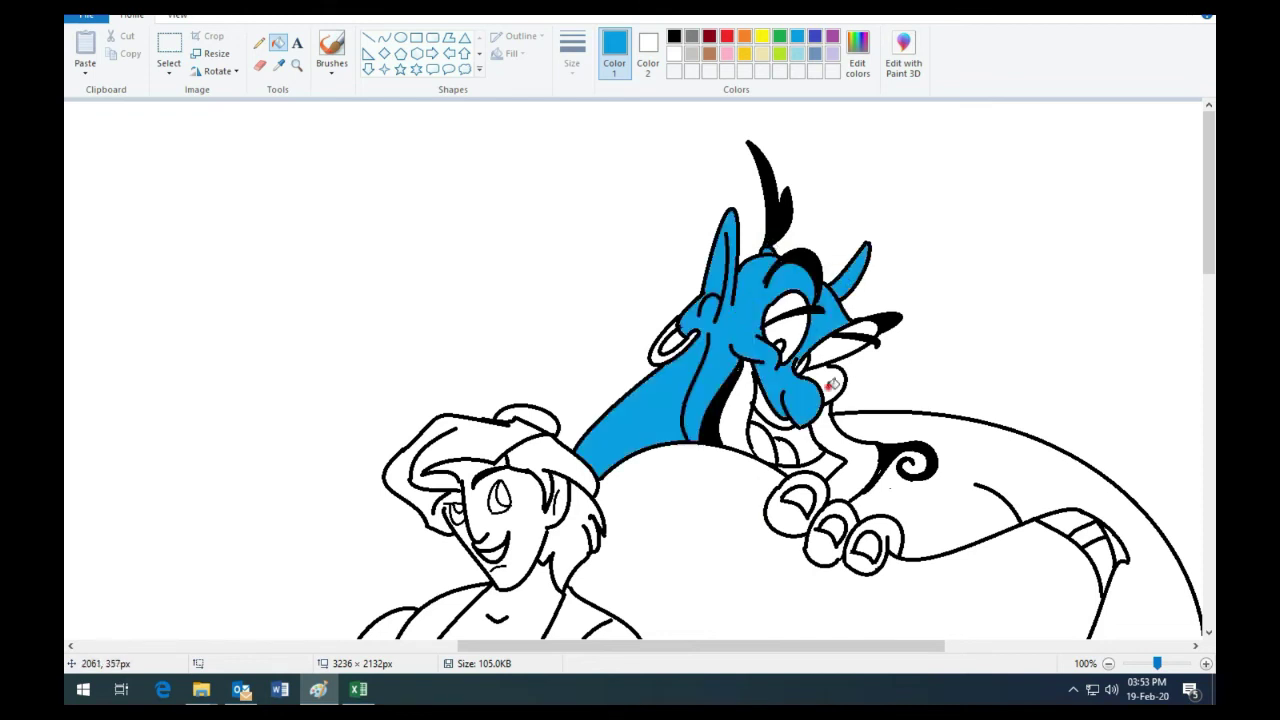
left_click(926, 489)
- Fill the genie's remaining face, shoulder, torso and tail pieces with light blue
scroll(926, 489, "down", 3)
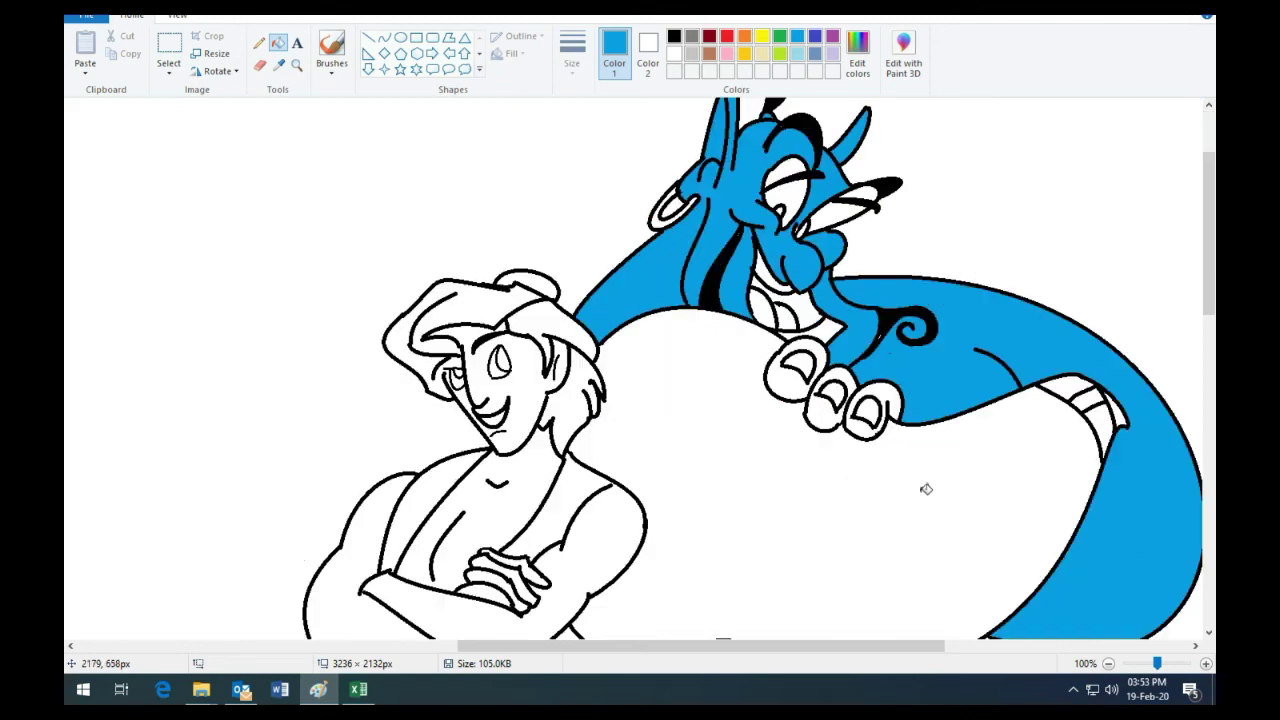
scroll(880, 470, "down", 15)
left_click(528, 506)
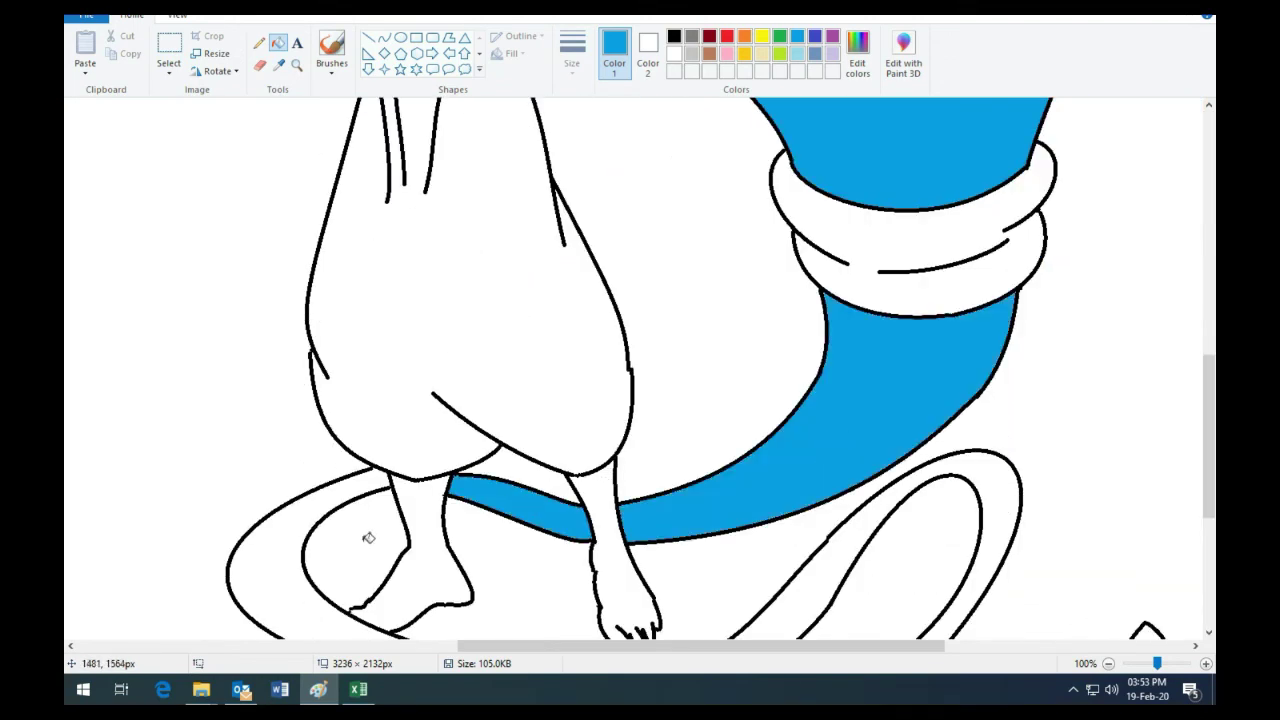
- Mix a slightly darker blue custom color and fill the genie's lower tail and its coils around the young man's feet
left_click(857, 68)
left_click(492, 444)
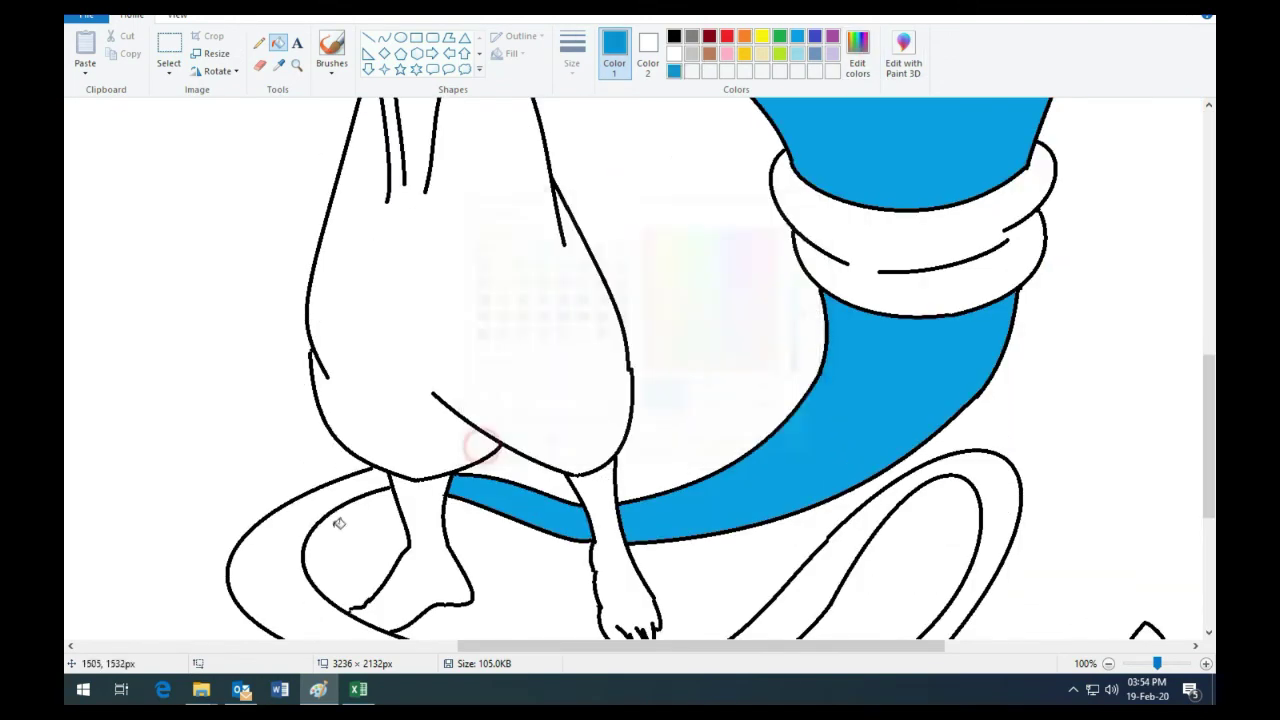
scroll(472, 502, "up", 12)
scroll(643, 404, "down", 1)
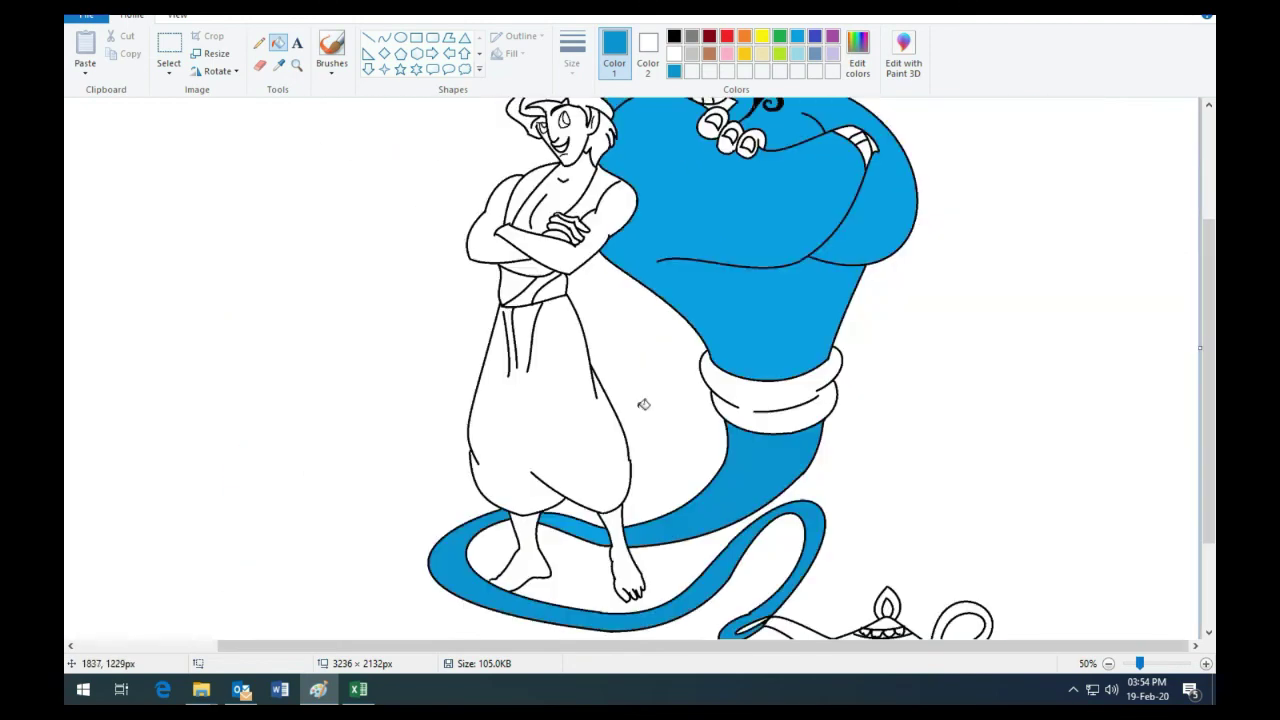
scroll(851, 240, "up", 2)
scroll(700, 450, "up", 1)
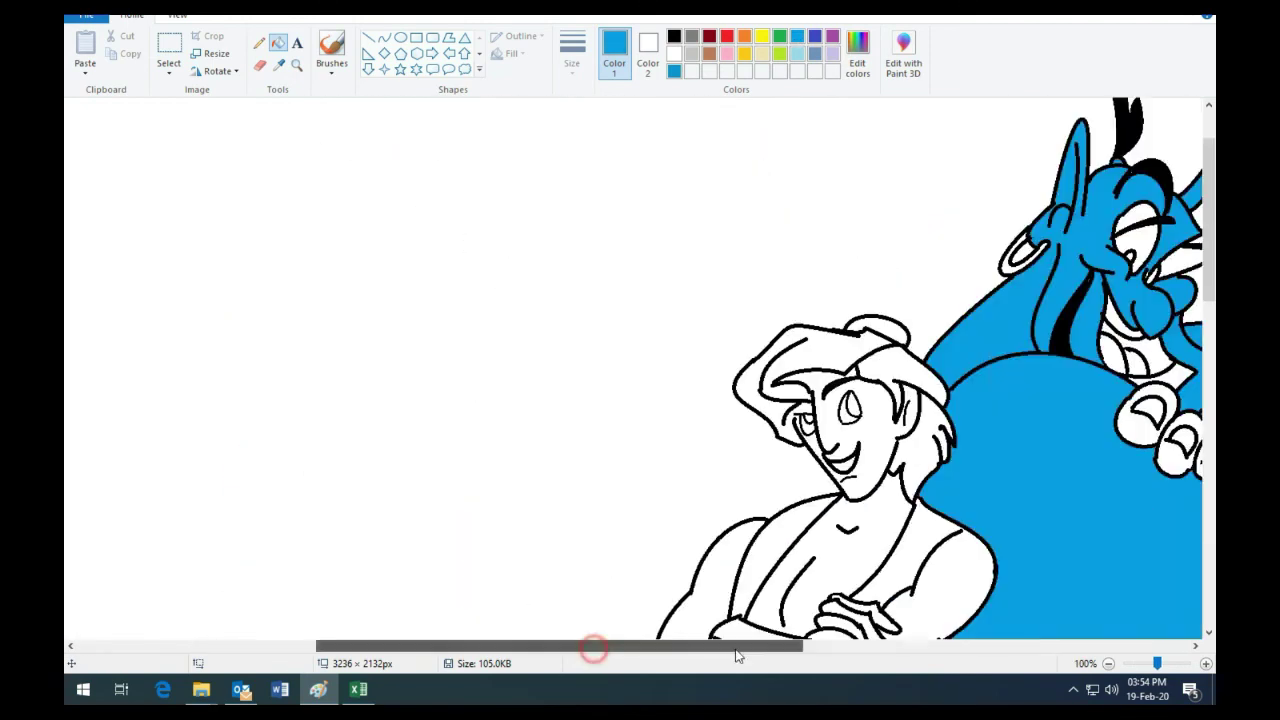
- Fill the genie's pupils and open mouth with black and his tongue with pink
left_click_drag(591, 651, 790, 651)
left_click(674, 36)
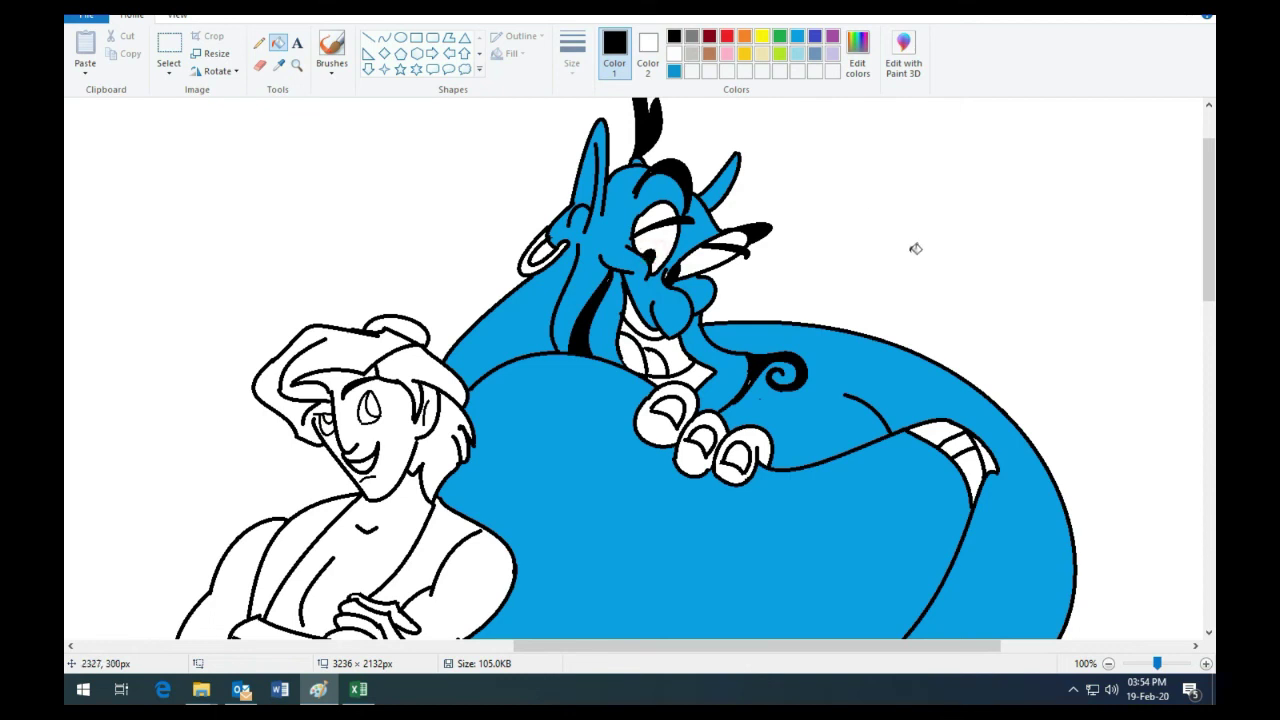
left_click(724, 55)
left_click(636, 353)
left_click(674, 36)
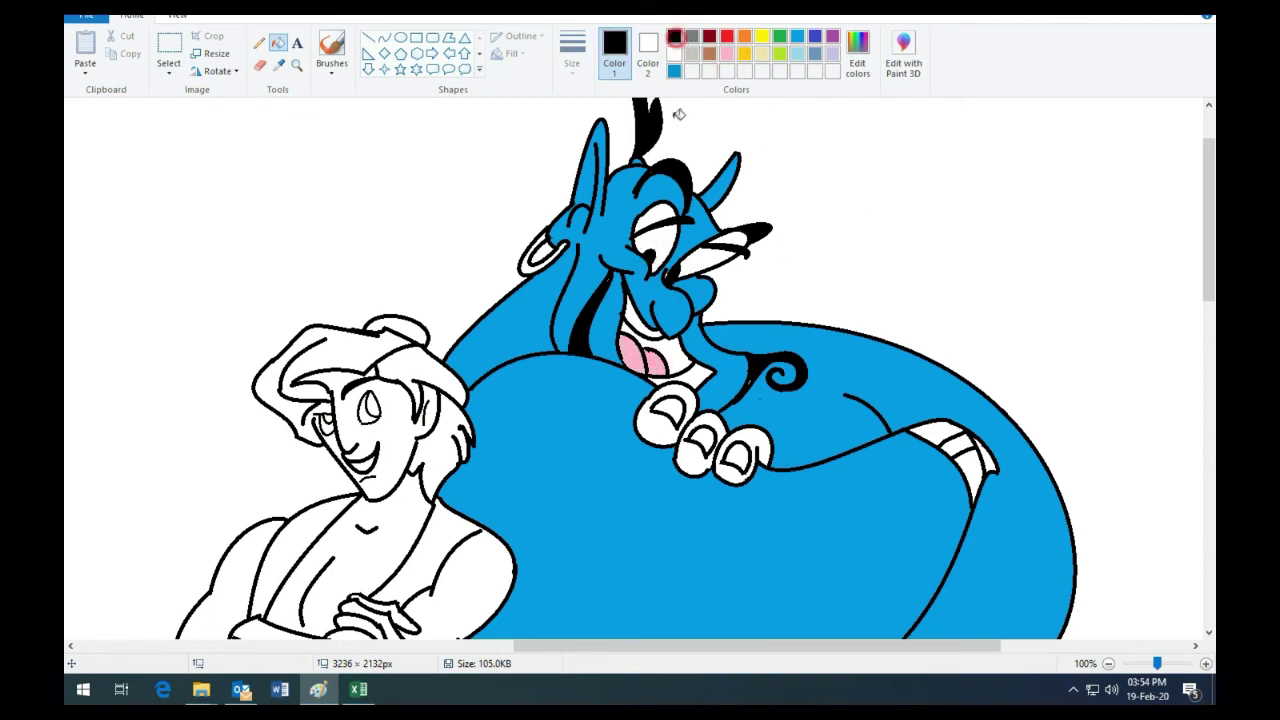
left_click(680, 362)
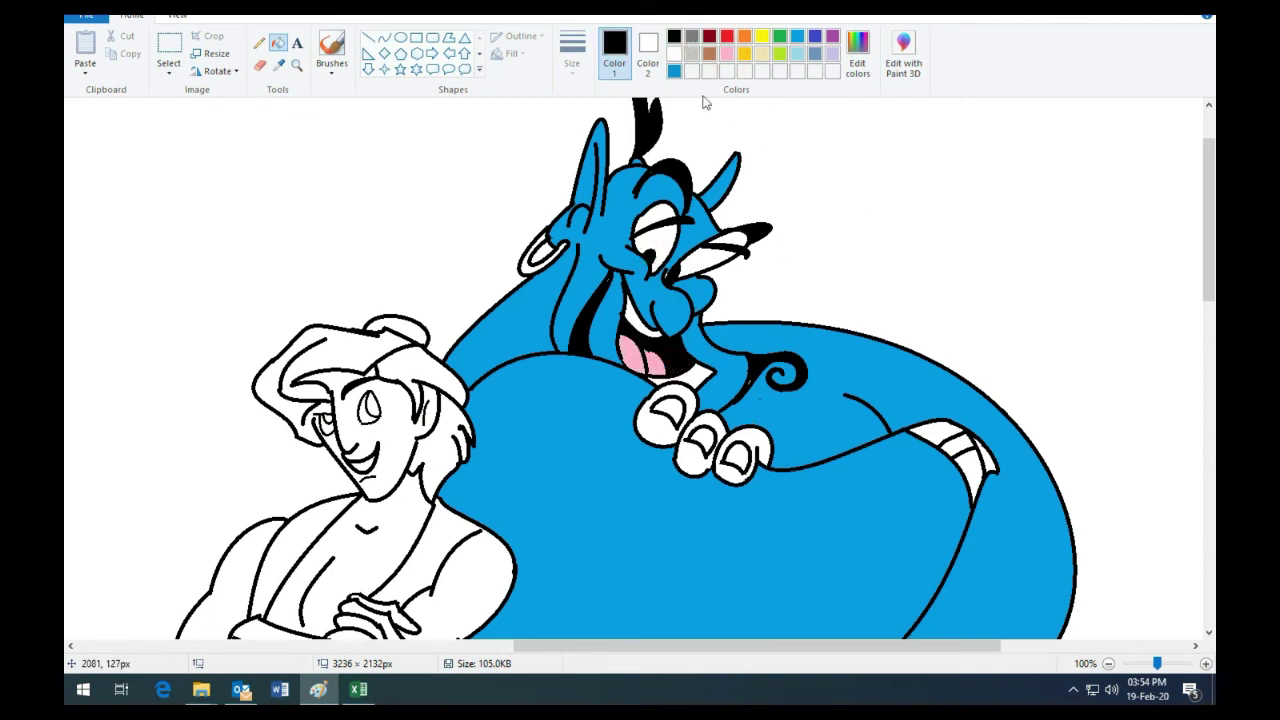
- Fill the genie's three visible fingers with turquoise blue and their fingernails with light turquoise
left_click(797, 38)
left_click(745, 445)
left_click(700, 440)
left_click(666, 400)
left_click(797, 53)
left_click(735, 456)
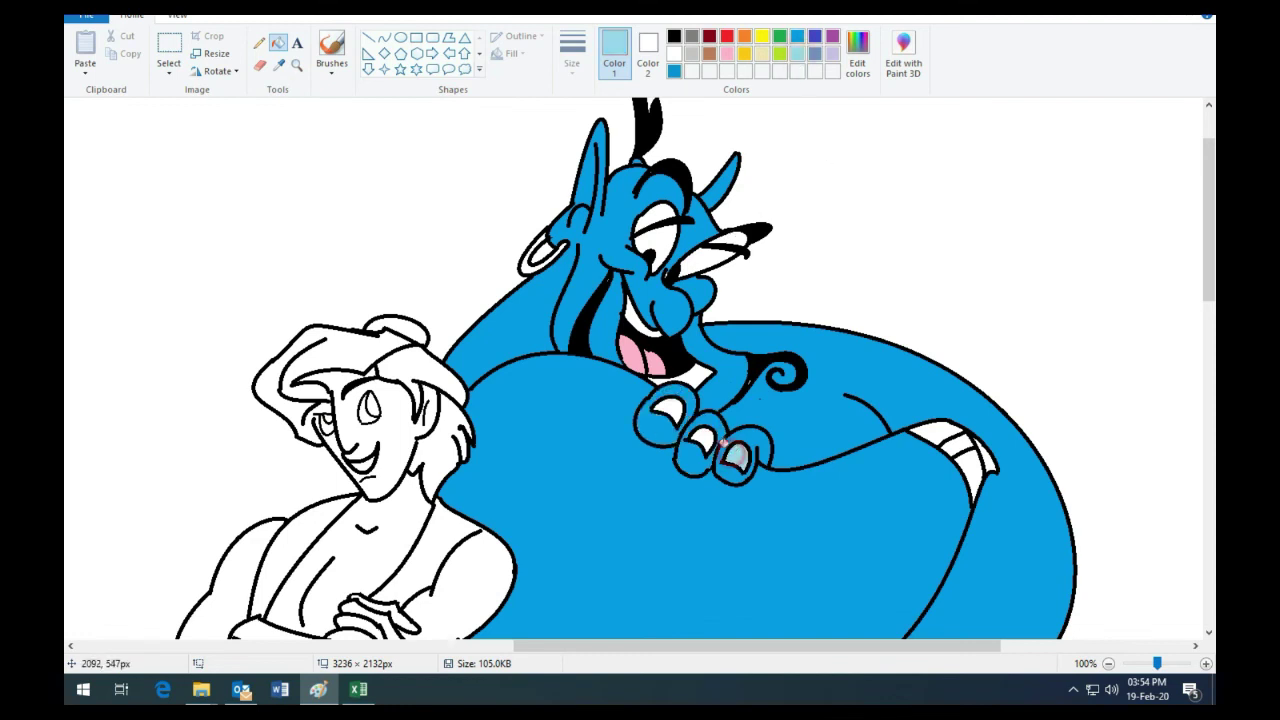
left_click(701, 437)
left_click(667, 406)
- Fill the genie's armband with gold and its central stripe with light yellow
left_click(968, 475)
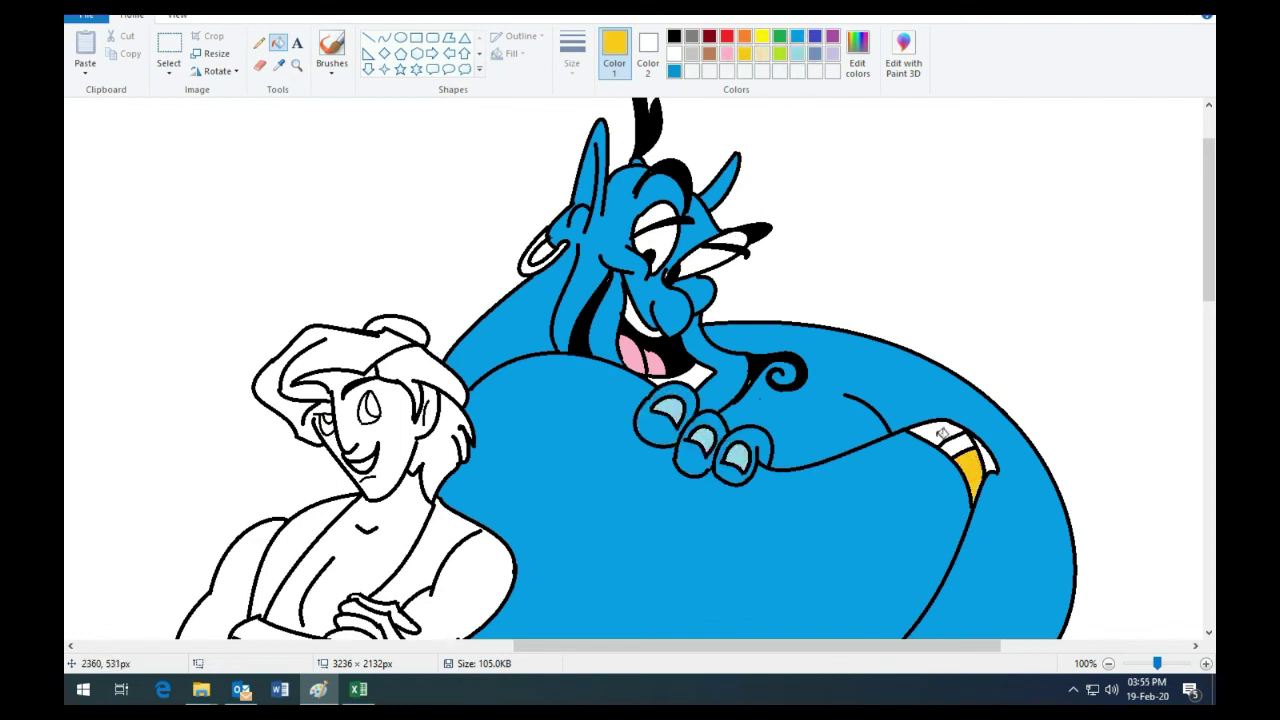
left_click(935, 432)
left_click(957, 445)
left_click(958, 446)
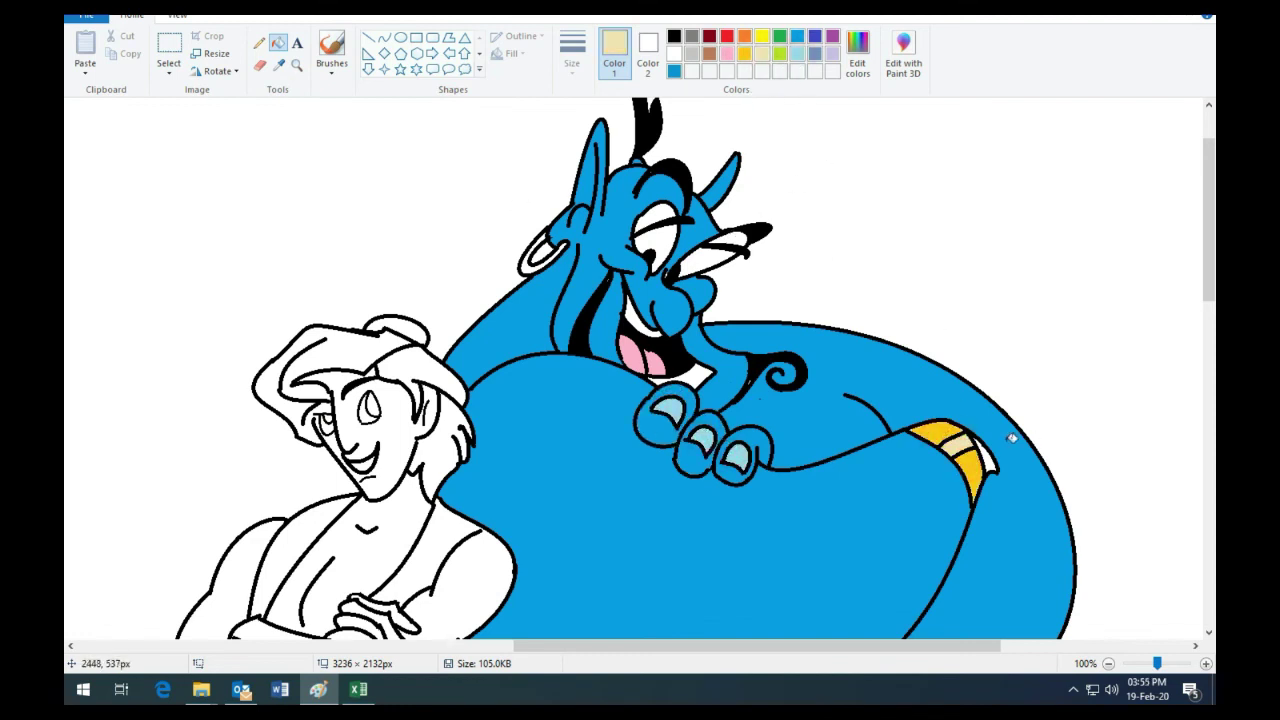
- Fill the sliver behind the genie's armband with the darker custom blue and his earring with orange
left_click(675, 71)
left_click(985, 458)
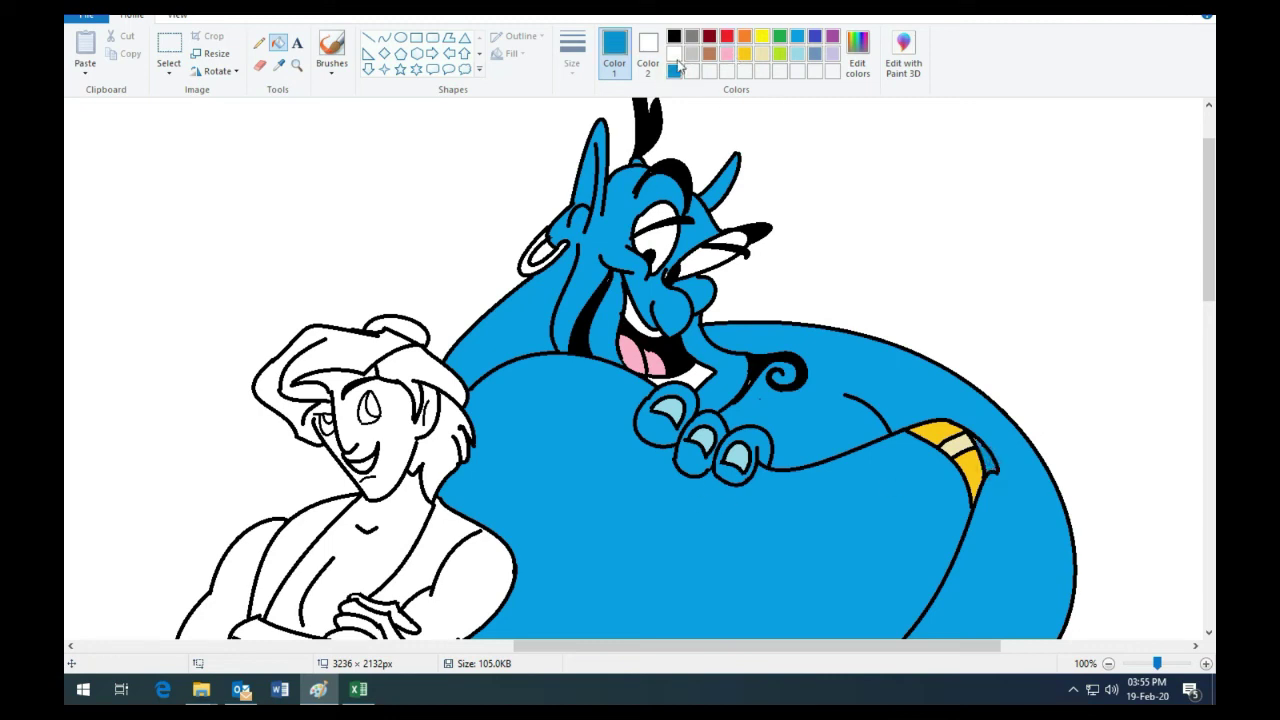
left_click(745, 40)
left_click(537, 258)
- Draw short thin lines that separate the genie's upper and lower teeth
scroll(830, 262, "down", 3)
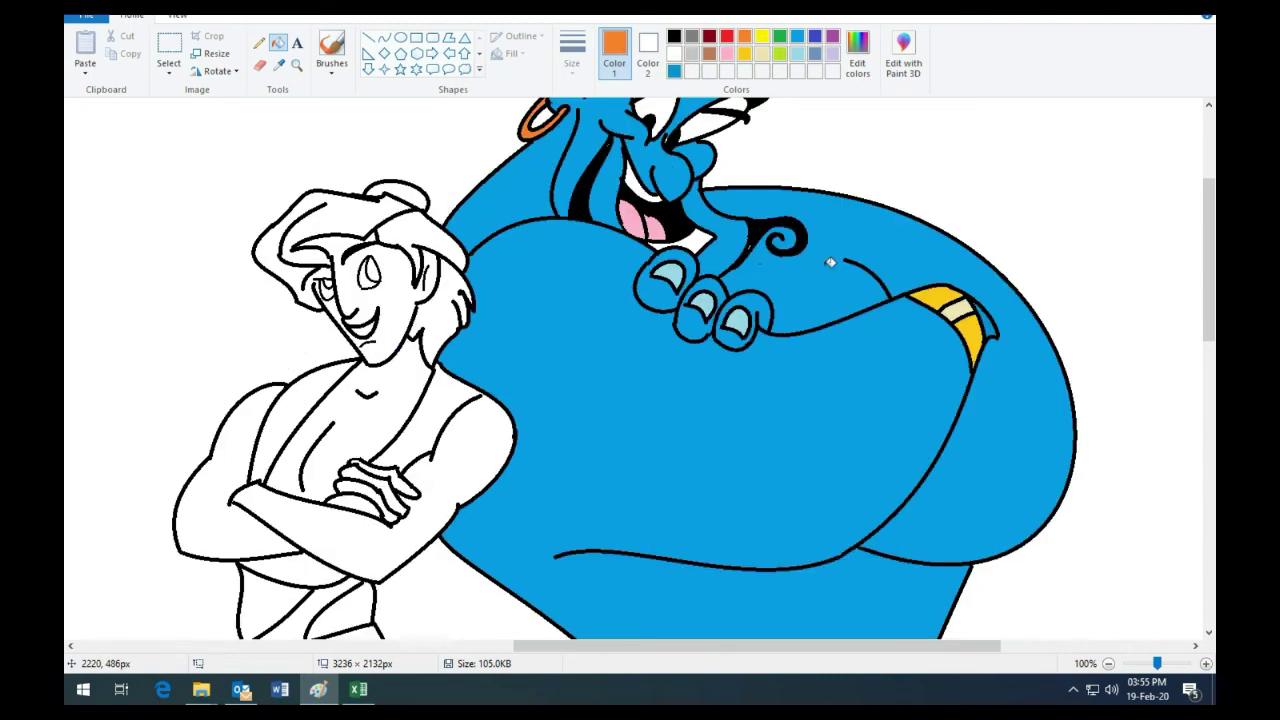
left_click(369, 37)
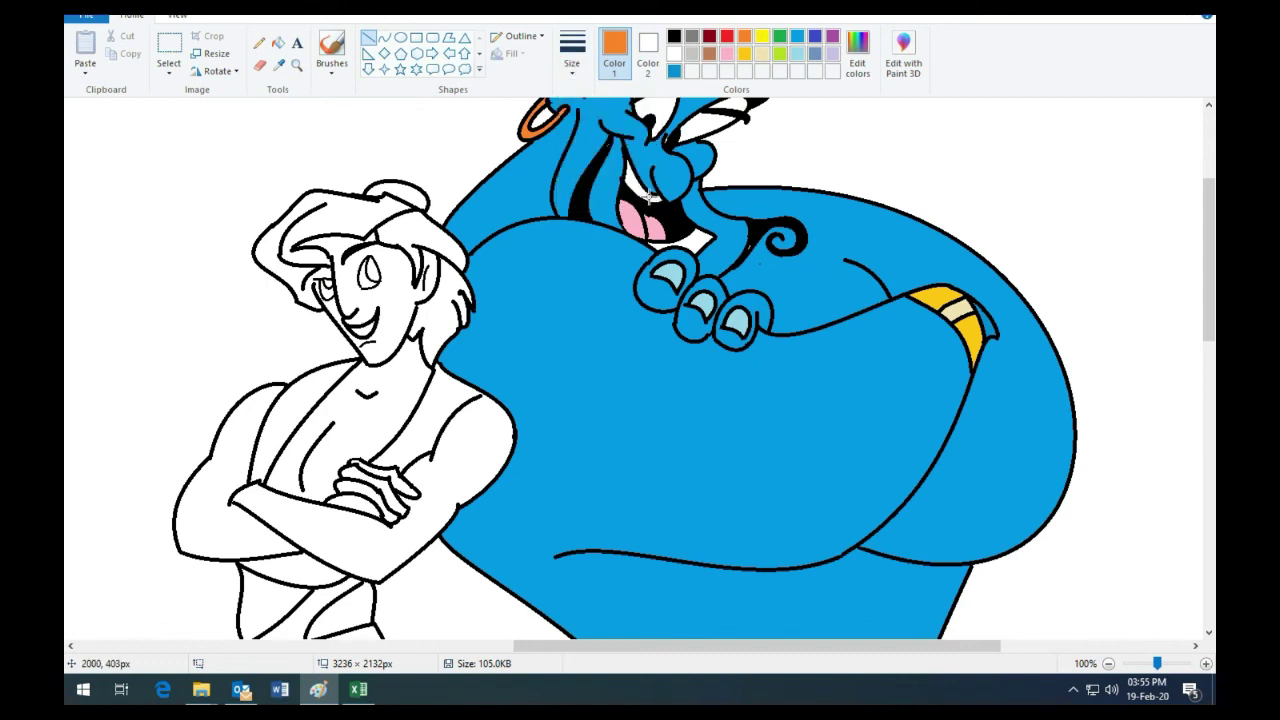
left_click_drag(634, 195, 633, 186)
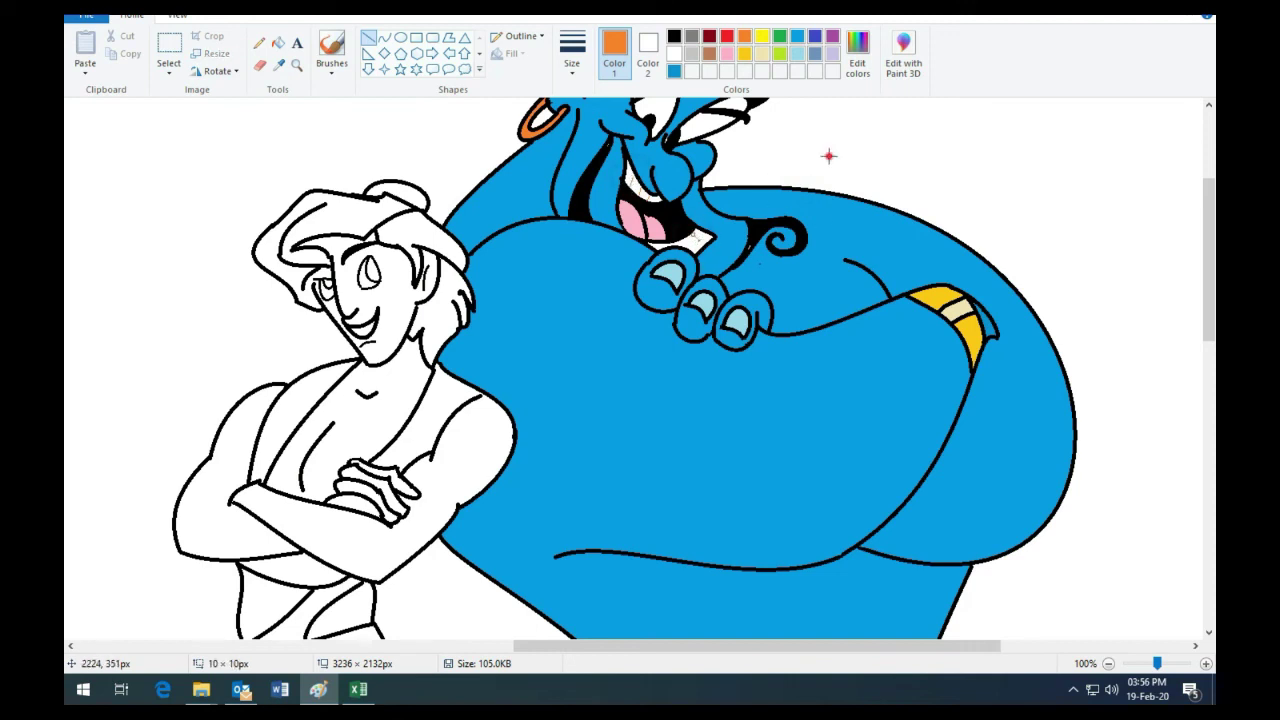
left_click_drag(688, 236, 690, 244)
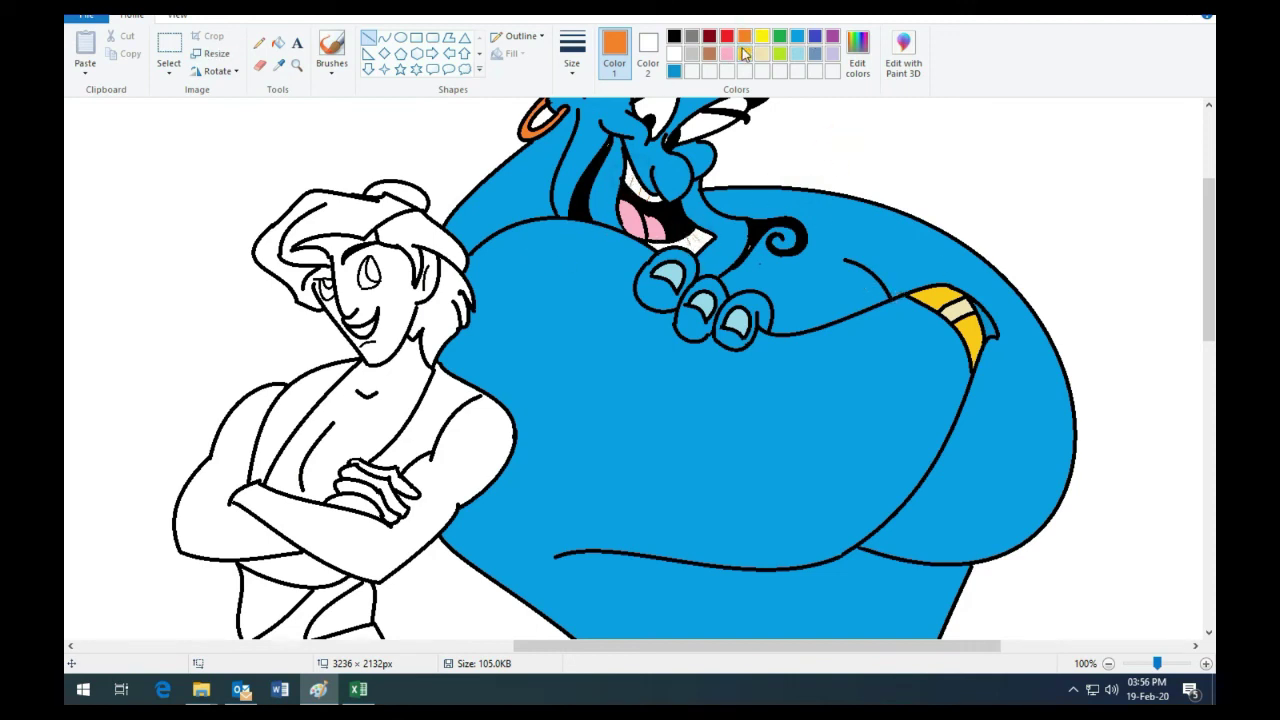
- Mix a lighter orange custom color with hue 16, saturation 240 and luminosity 157
left_click(857, 52)
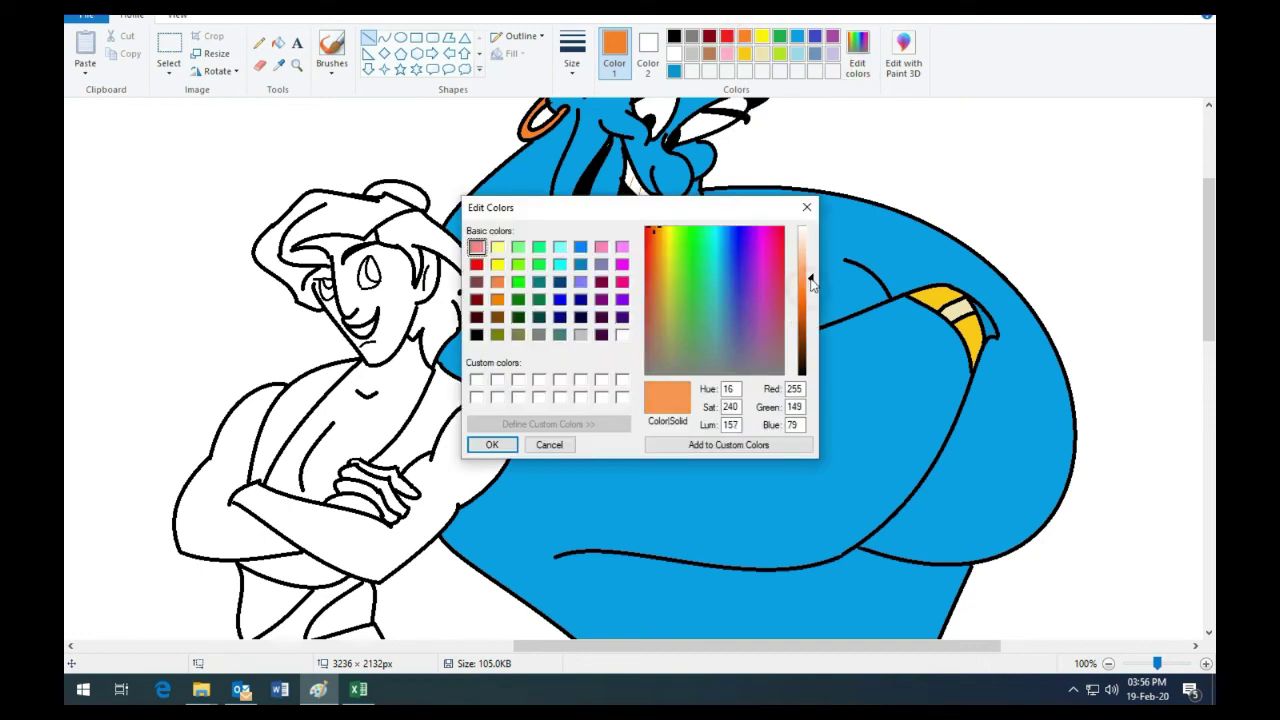
left_click(492, 444)
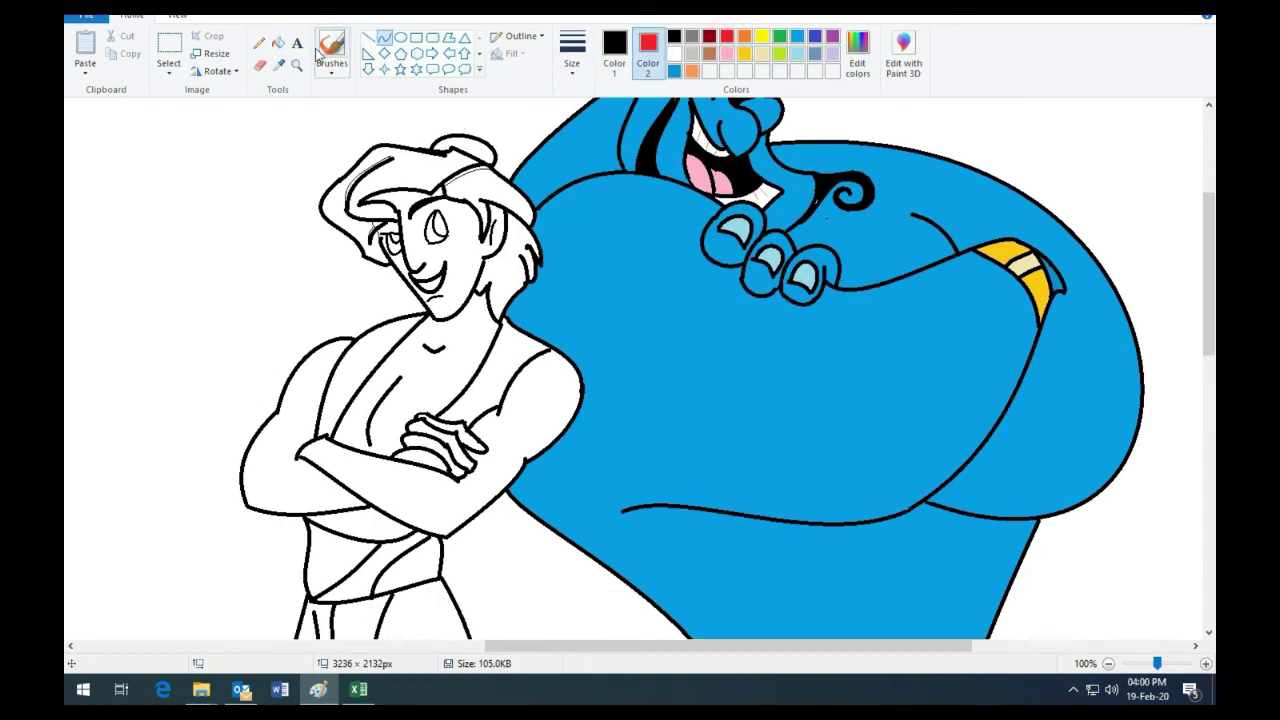
- Fill the young man's small cap with red
left_click(278, 43)
left_click(465, 148)
key("ctrl+z")
left_click(614, 50)
left_click(726, 36)
left_click(476, 140)
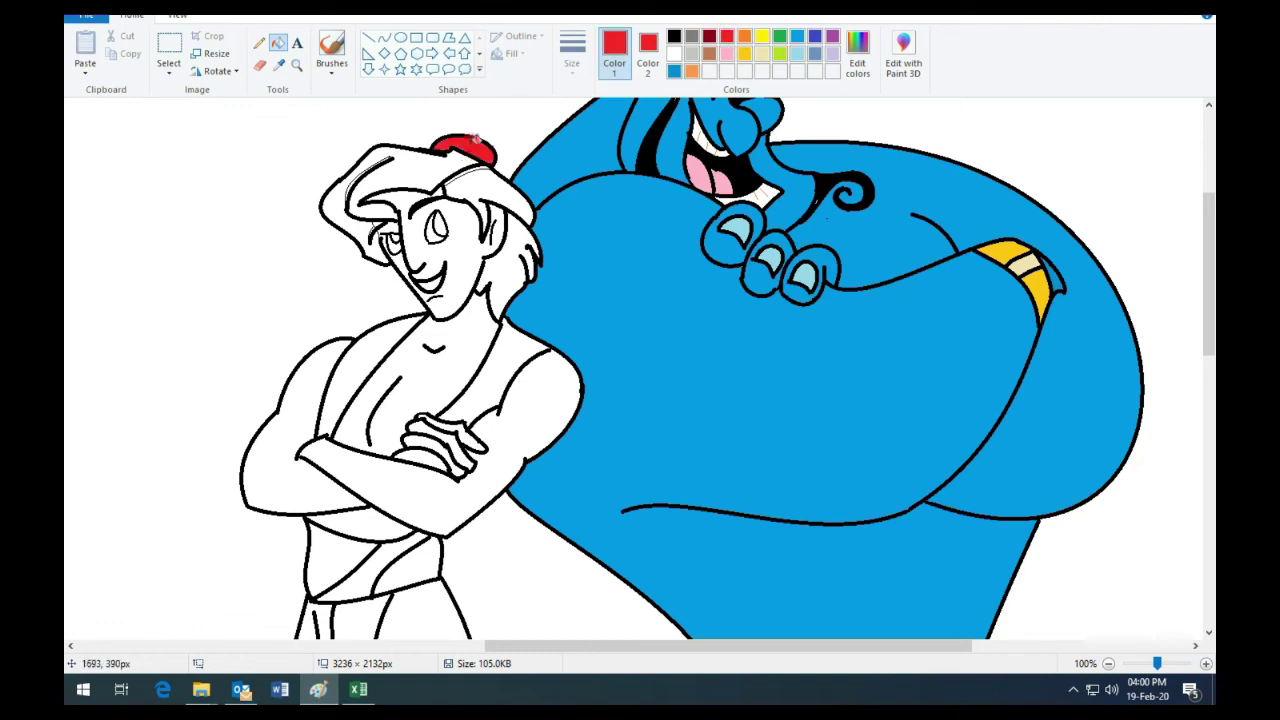
- Fill the young man's hair and both pupils with black
left_click(674, 37)
left_click(467, 163)
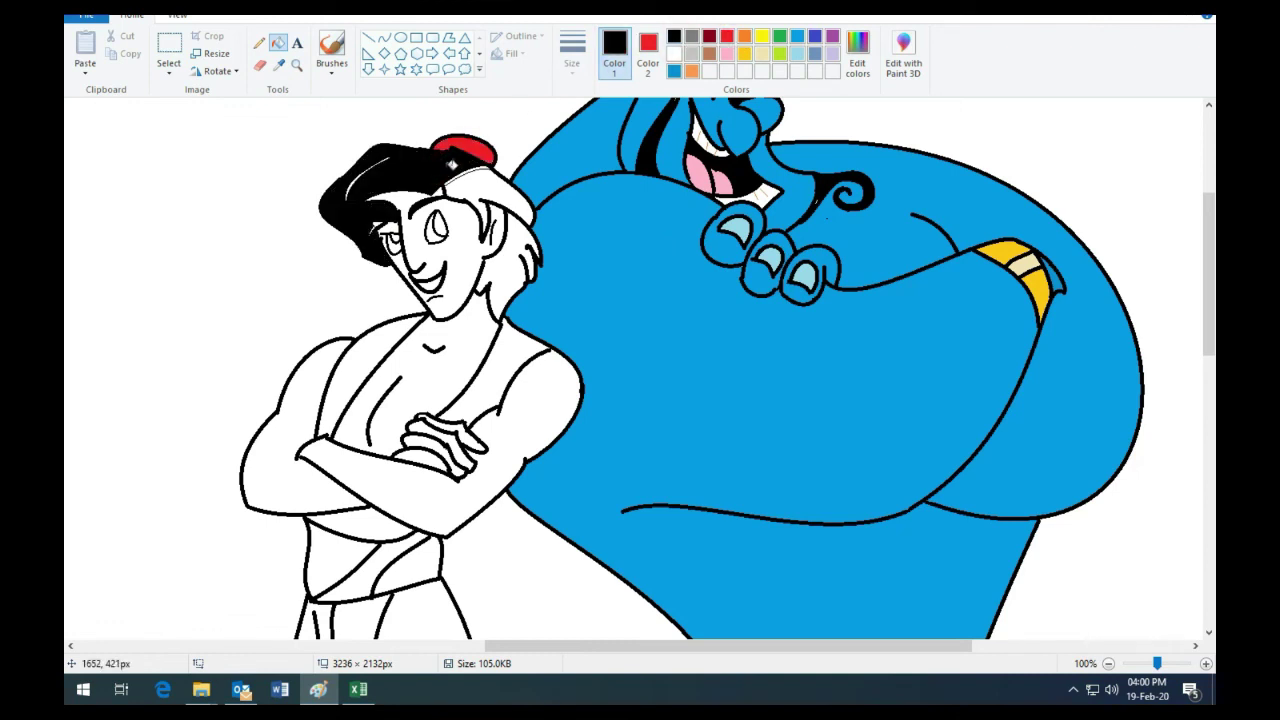
left_click(494, 183)
left_click(498, 187)
left_click(524, 228)
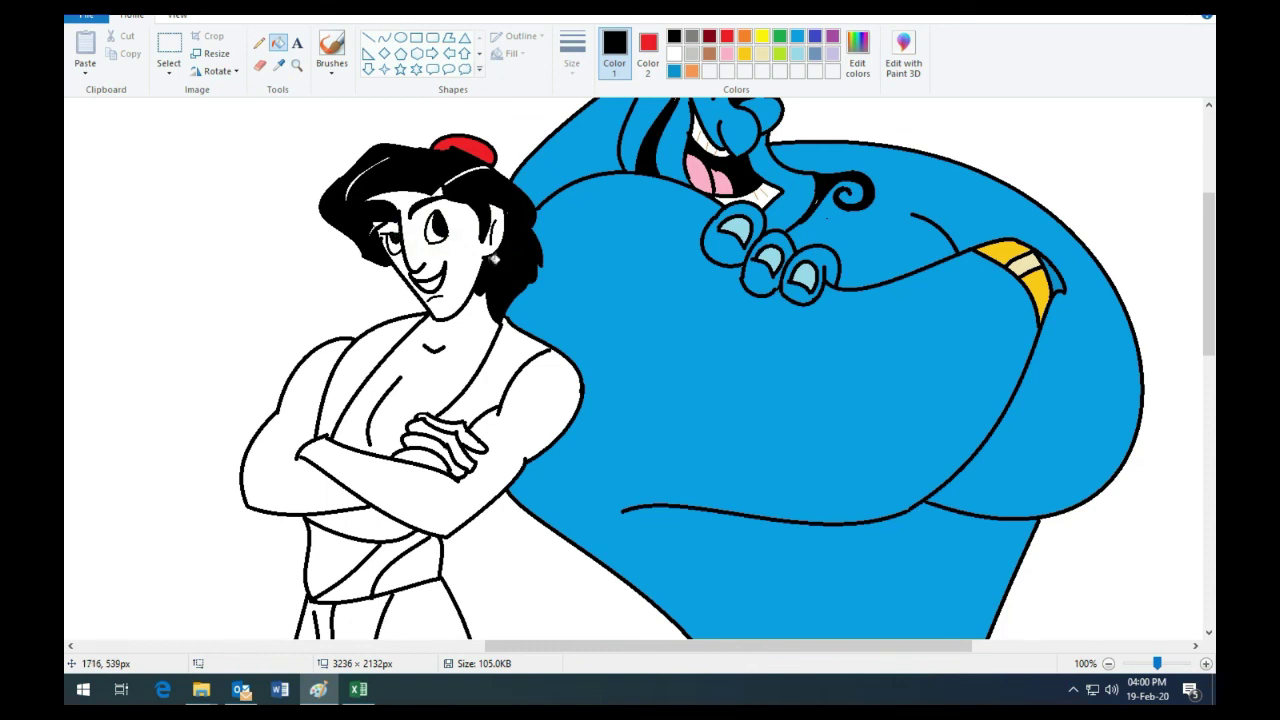
- Fill the young man's face, neck, chest, folded arms and midriff with the light orange custom color
left_click(691, 71)
left_click(461, 246)
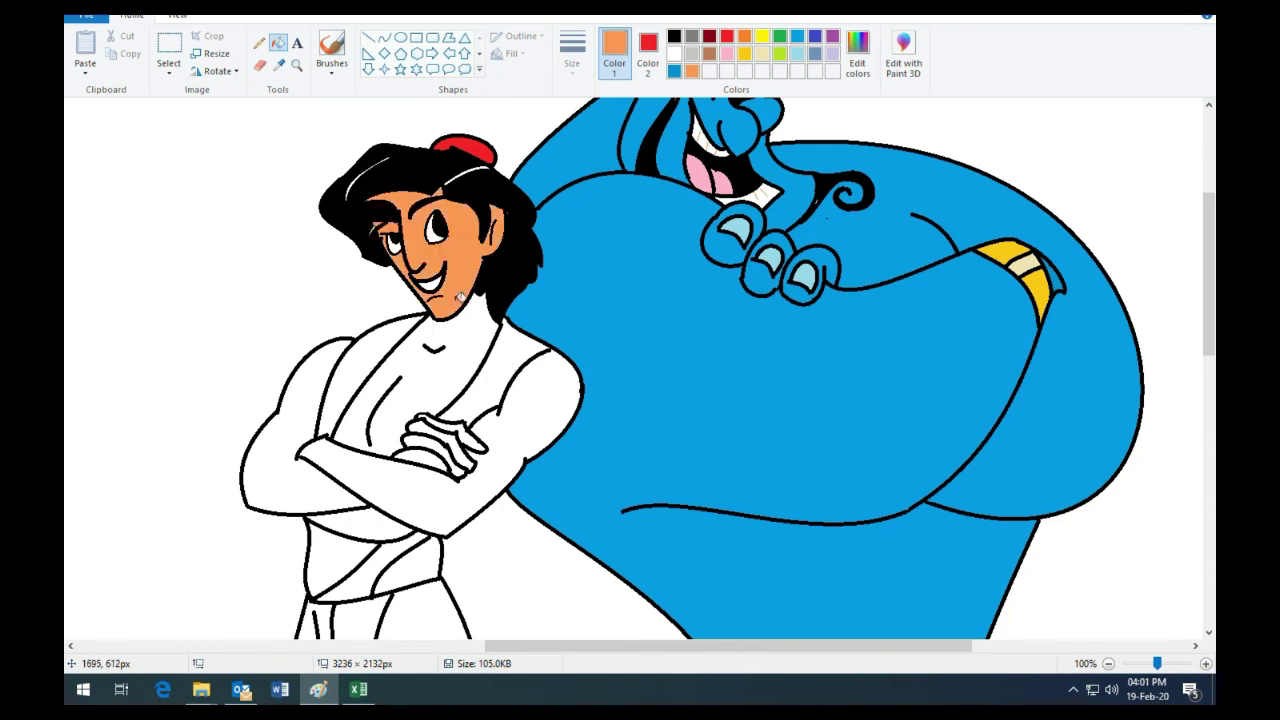
left_click(487, 356)
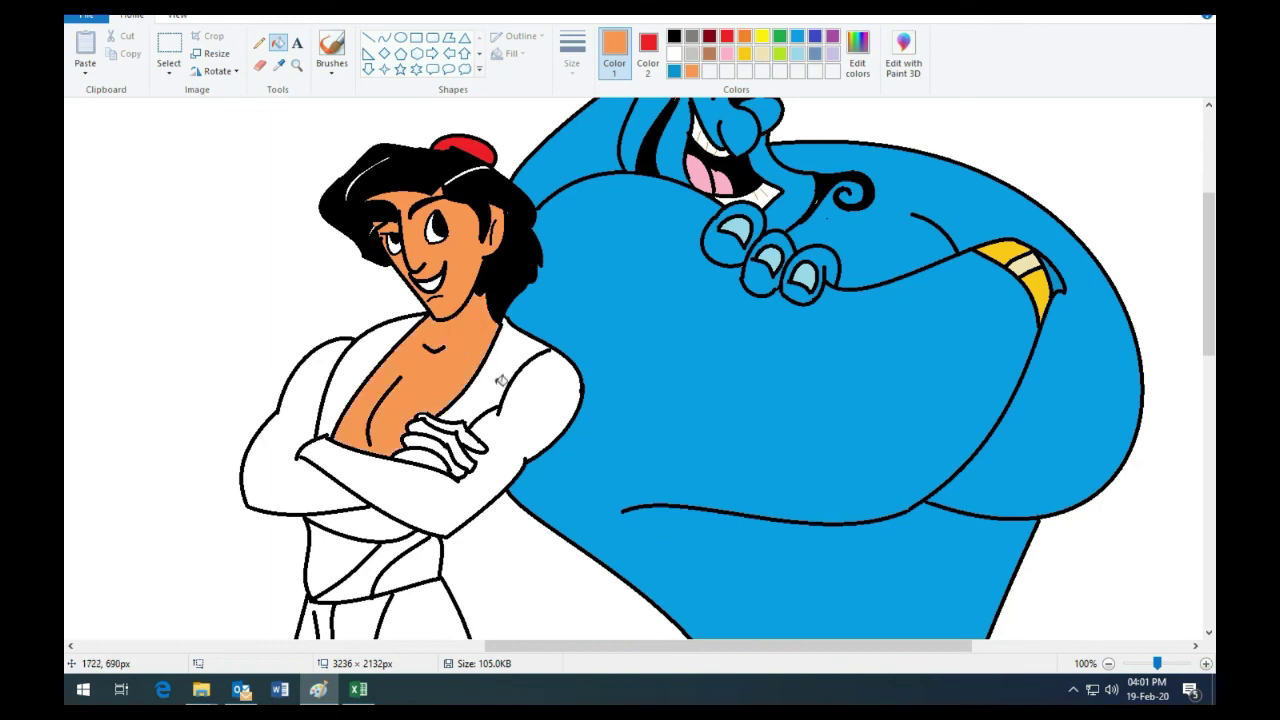
left_click(501, 381)
left_click(290, 420)
left_click(373, 523)
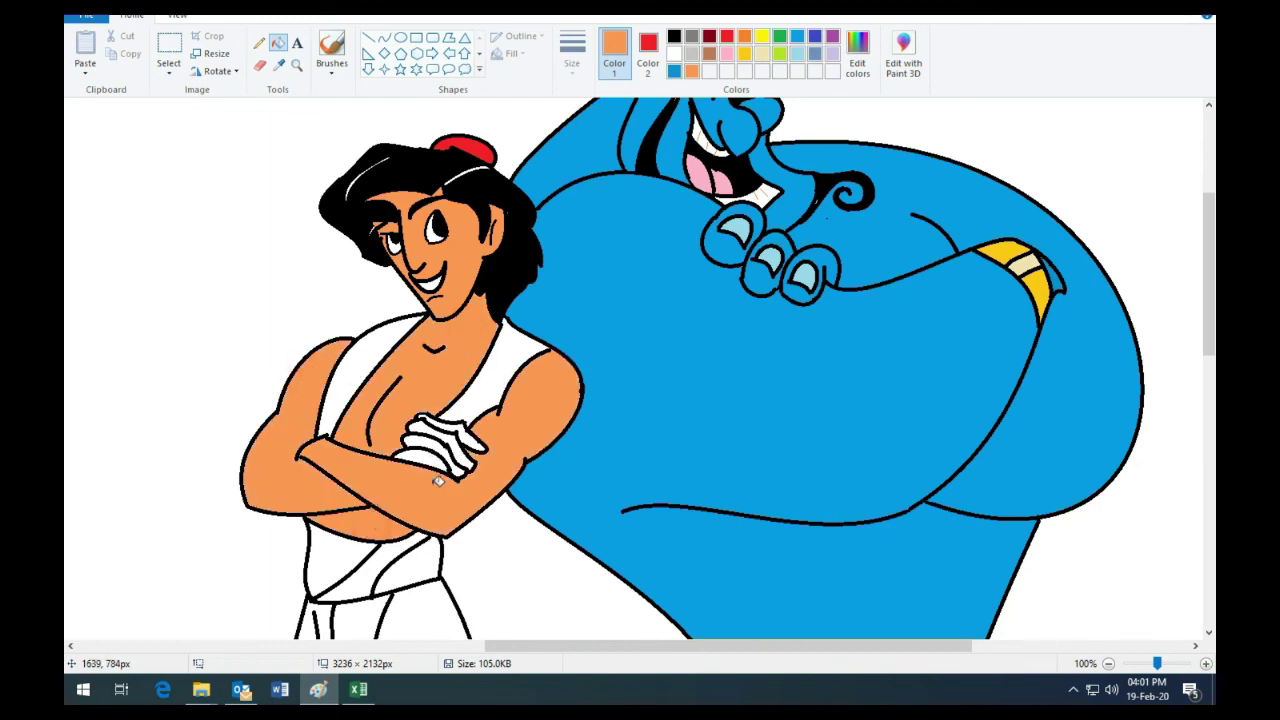
- Fill both of the young man's lower legs and feet with the light orange custom color
scroll(438, 481, "down", 7)
left_click(550, 572)
left_click(371, 565)
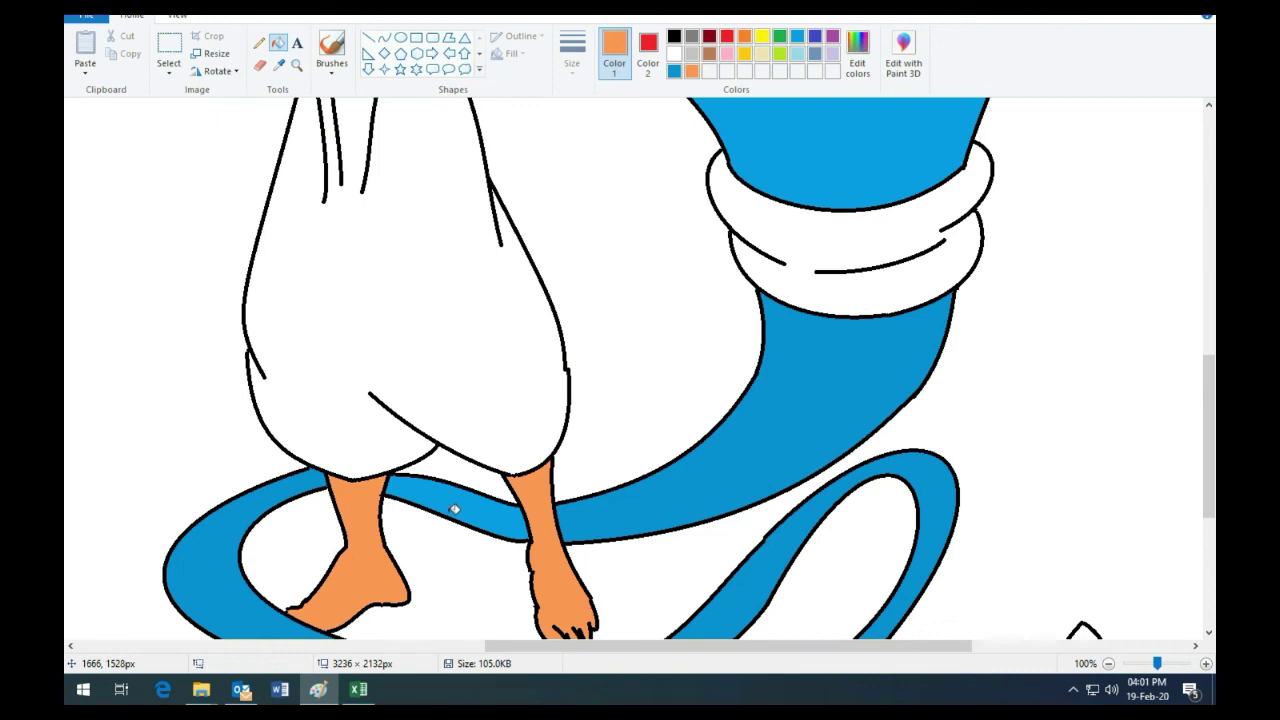
- Outline a small patch on the lower outer edge of the young man's trousers with thin black curves and fill it light yellow
left_click(384, 37)
left_click(674, 36)
left_click_drag(249, 401, 277, 425)
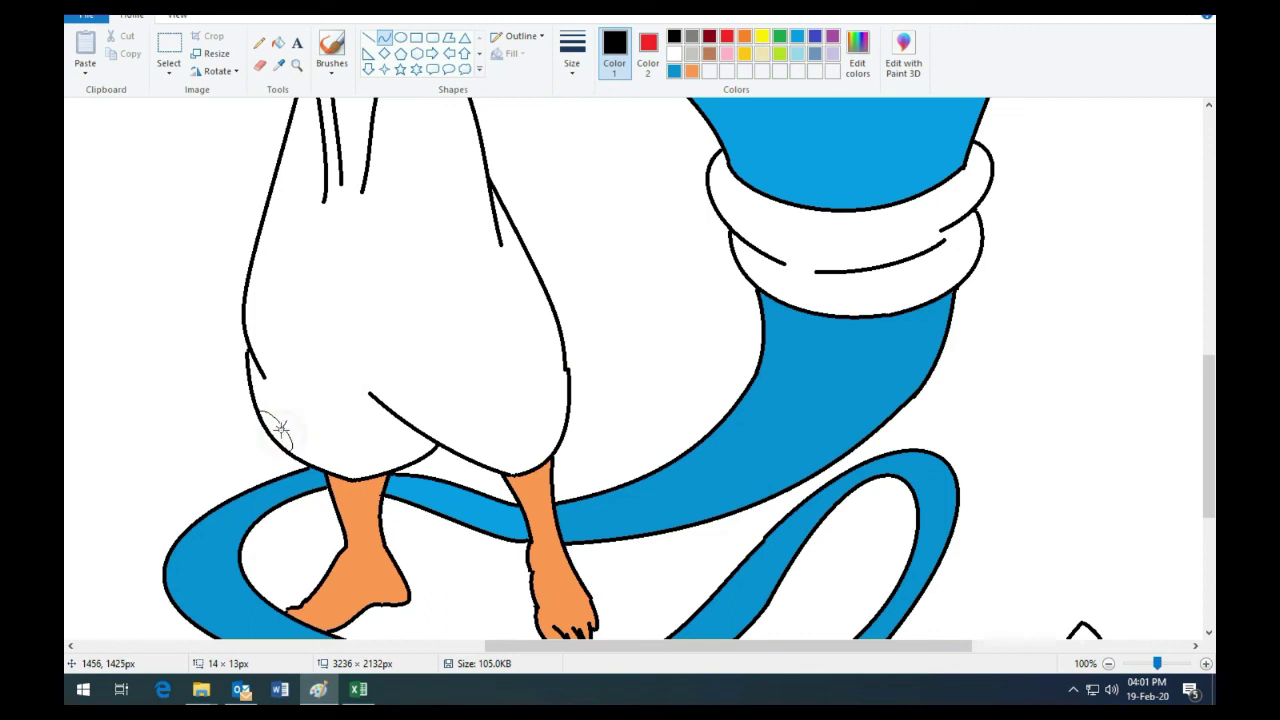
left_click(762, 55)
left_click(278, 43)
left_click(272, 430)
- Fill both halves of the young man's open vest with purple
left_click(832, 37)
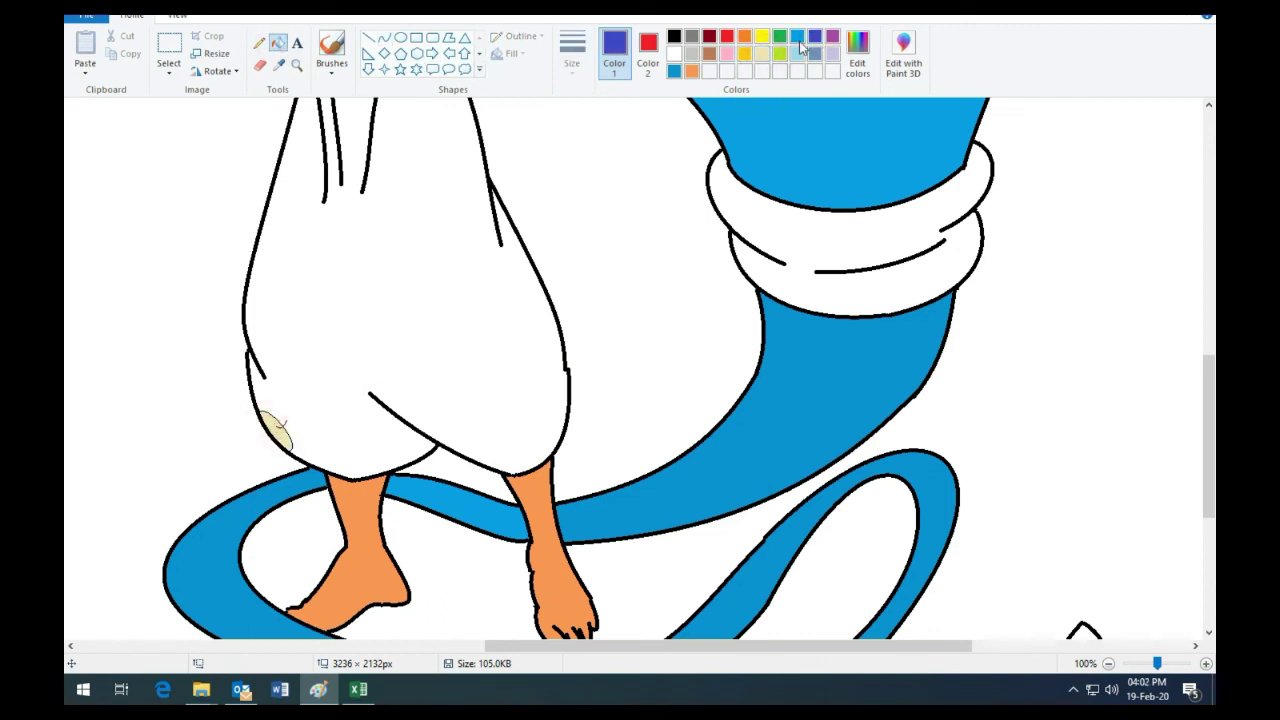
scroll(508, 355, "up", 10)
left_click(508, 355)
left_click(362, 364)
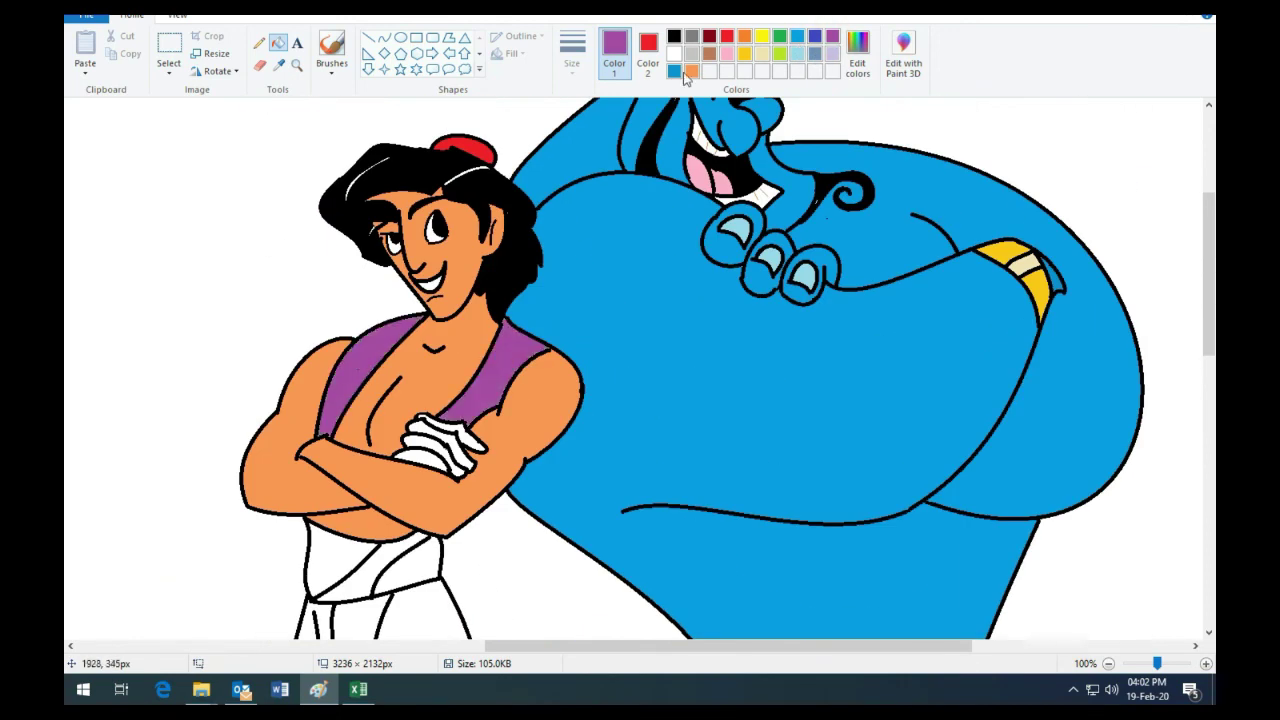
- Fill the young man's waist sash and the genie's rolled sash with red
left_click(727, 37)
left_click(340, 560)
left_click(410, 562)
scroll(819, 371, "down", 8)
left_click(819, 371)
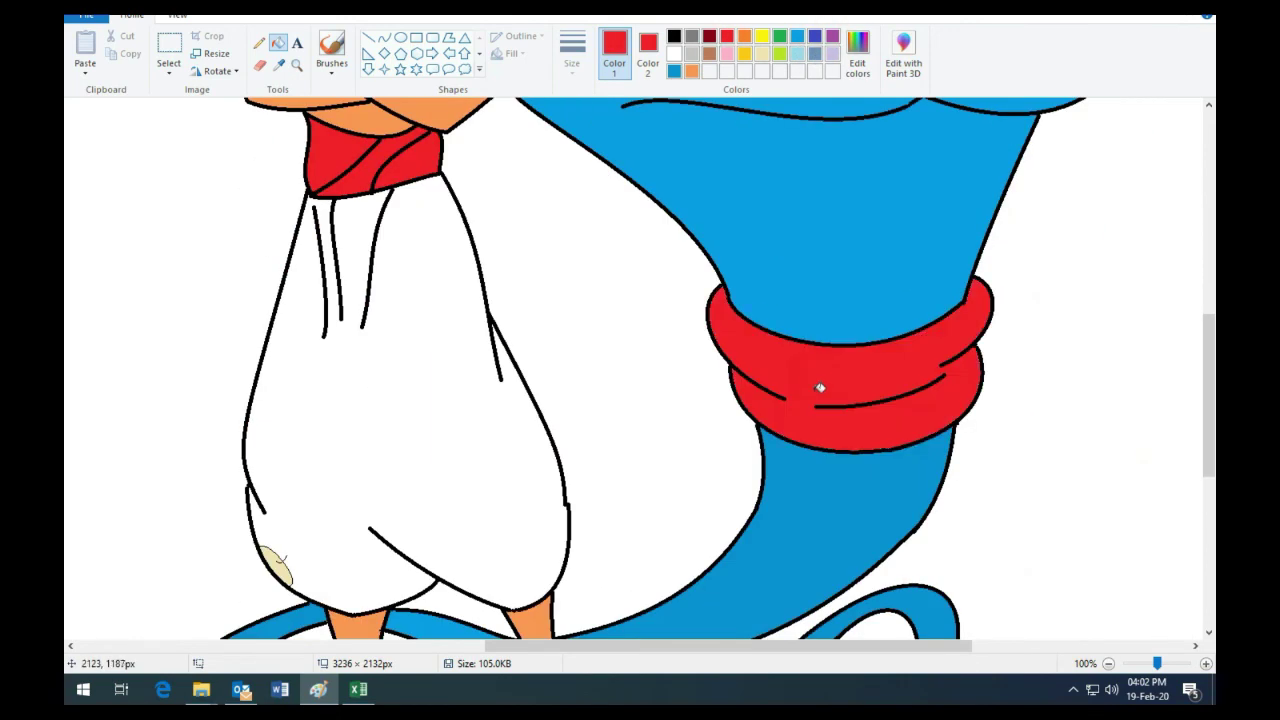
- Fill the oil lamp's body, spout and handle with gold
scroll(848, 449, "up", 8)
scroll(848, 449, "down", 12)
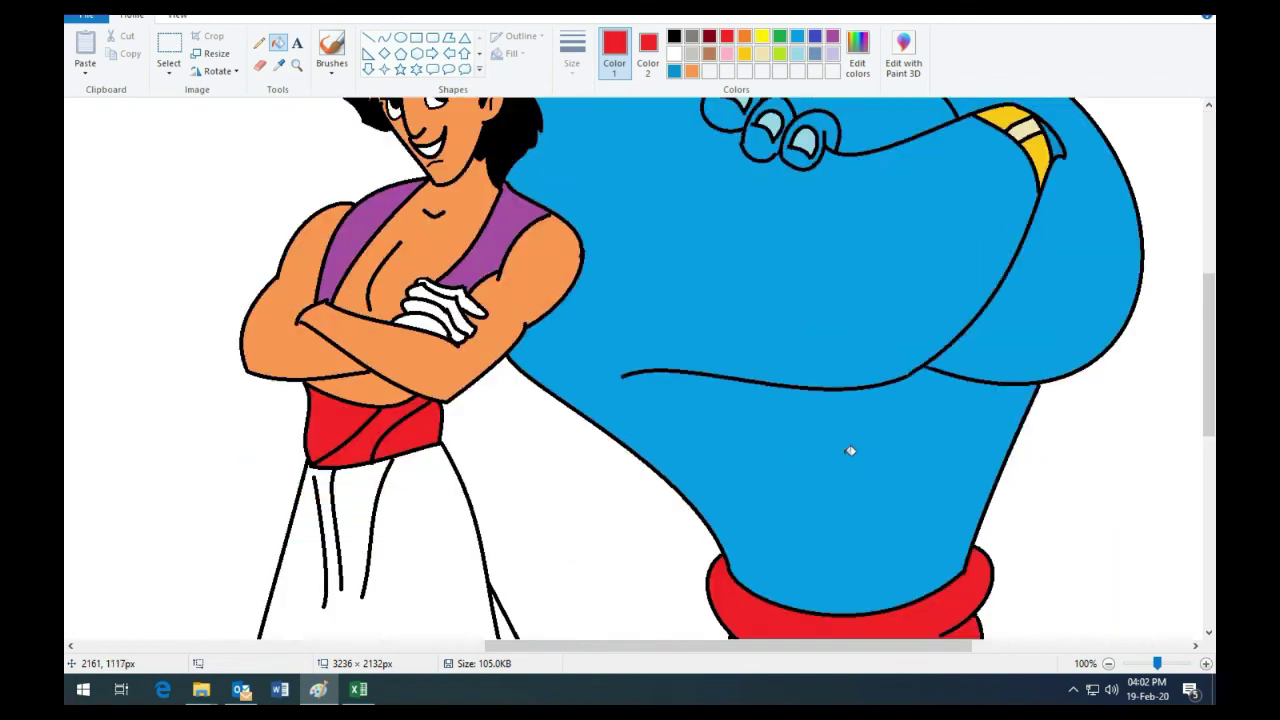
left_click(744, 54)
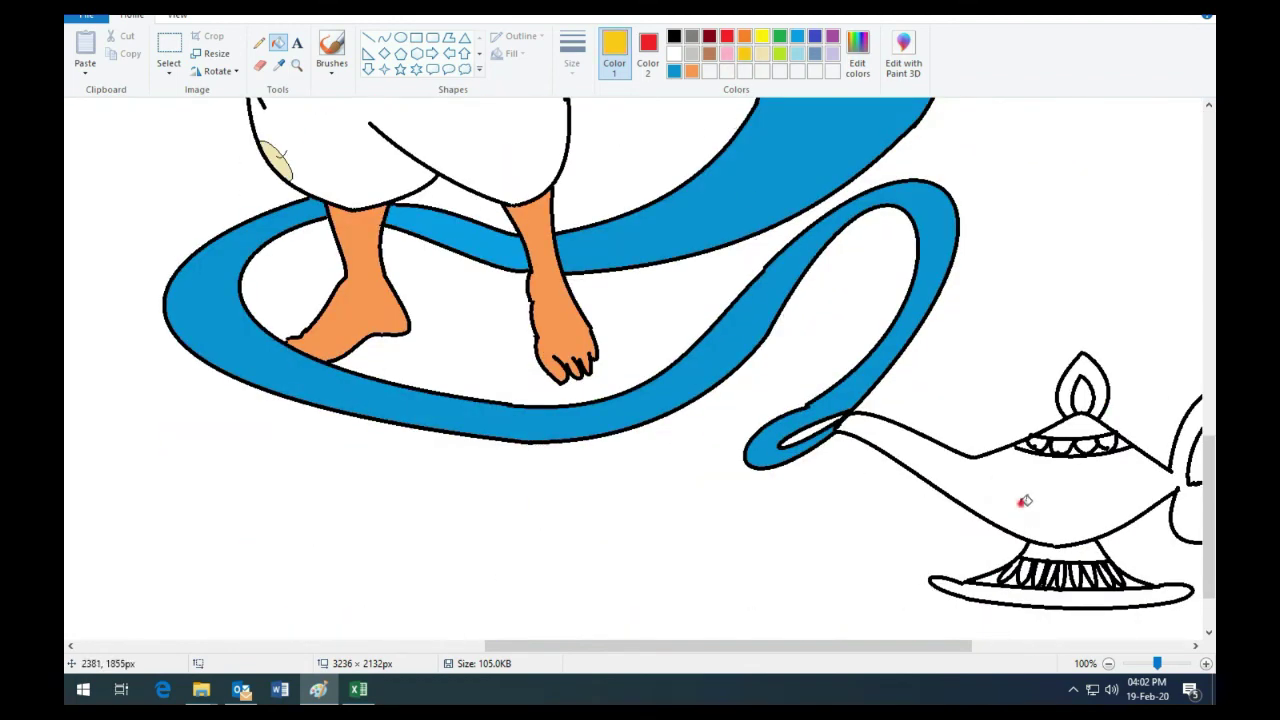
left_click(1025, 501)
- Mix a darker orange-brown custom color based on orange
left_click(744, 37)
left_click(857, 62)
left_click(668, 399)
left_click(491, 443)
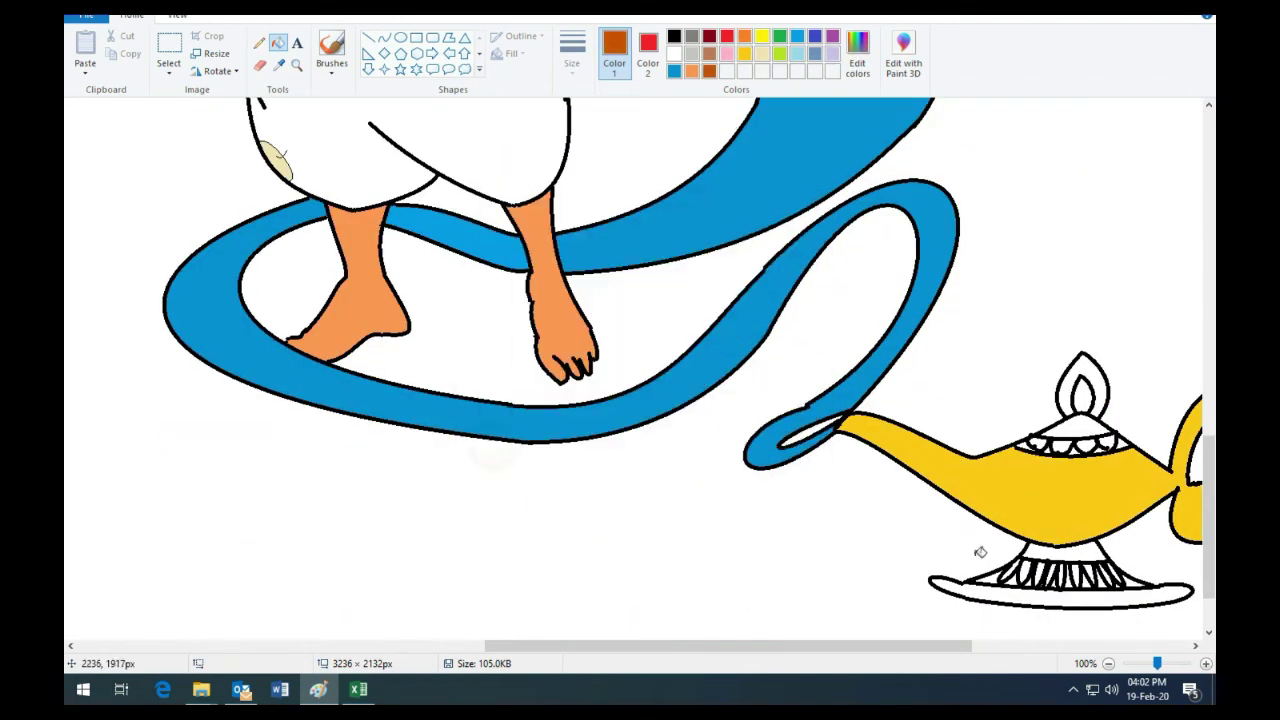
- Fill the narrow ribs of the oil lamp's foot with the dark orange-brown custom color
left_click(1125, 578)
left_click(1110, 575)
left_click(1098, 576)
left_click(1085, 578)
left_click(1074, 578)
left_click(1062, 578)
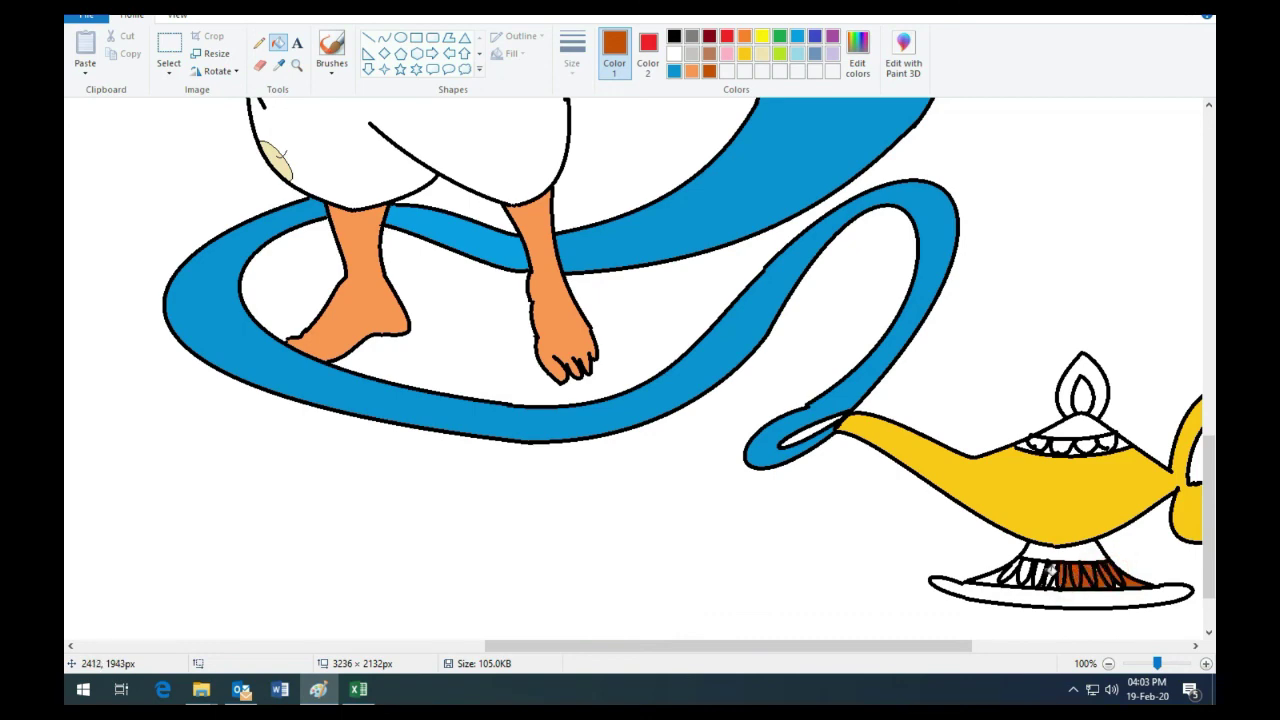
left_click(1050, 572)
left_click(1032, 570)
left_click(1020, 572)
left_click(1010, 574)
left_click(1003, 576)
left_click(993, 578)
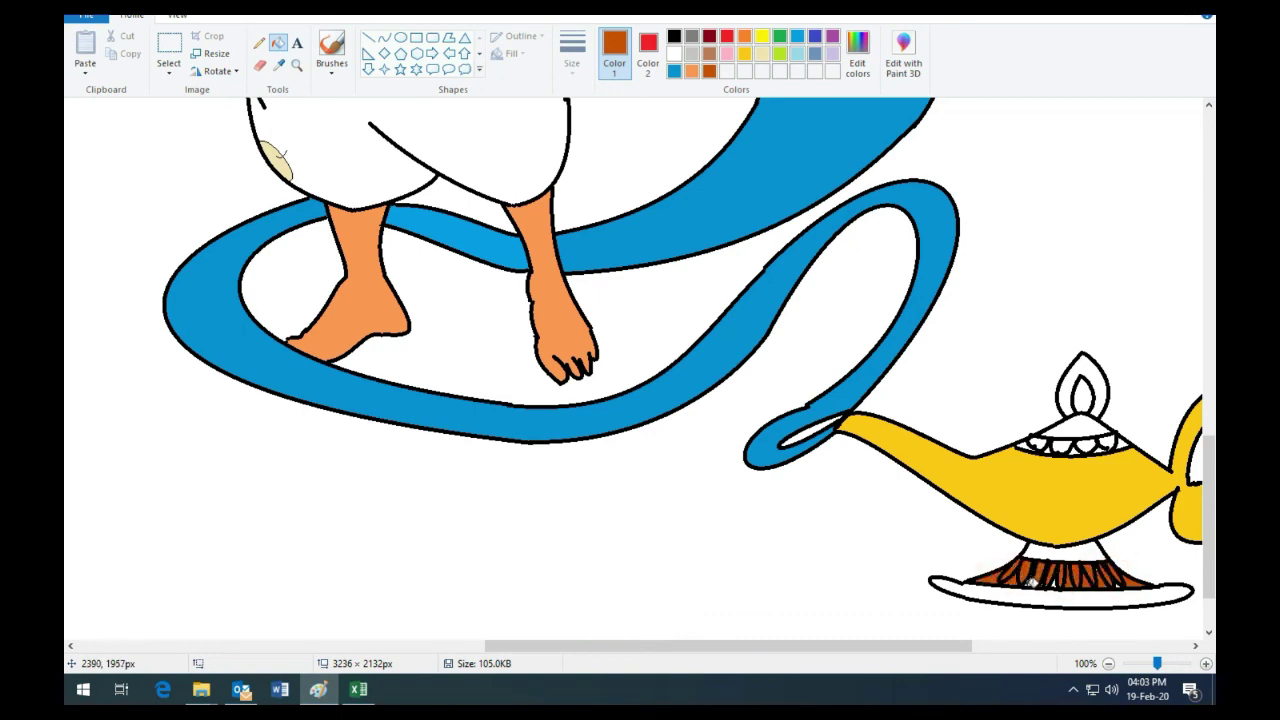
left_click(1050, 580)
key("ctrl+z")
- Fill the scalloped band around the oil lamp's lid and the inner flame shape with the dark orange-brown custom color
left_click(1118, 441)
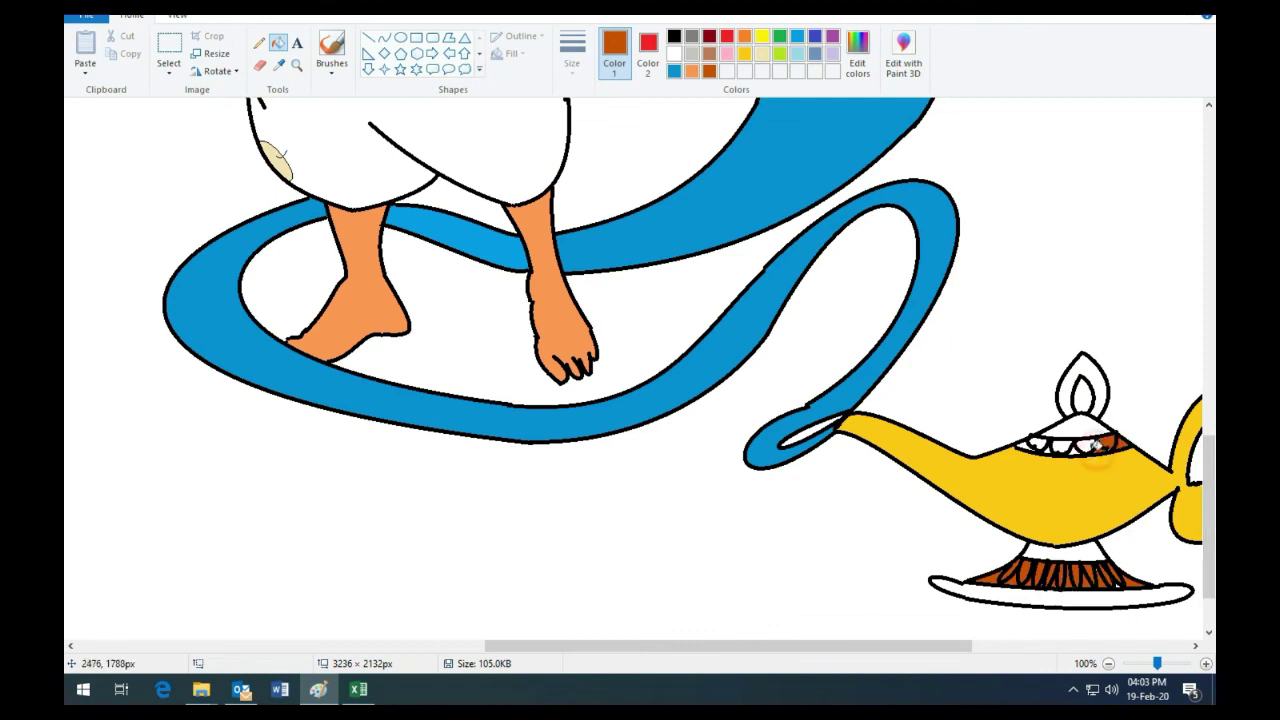
left_click(1088, 443)
left_click(1042, 446)
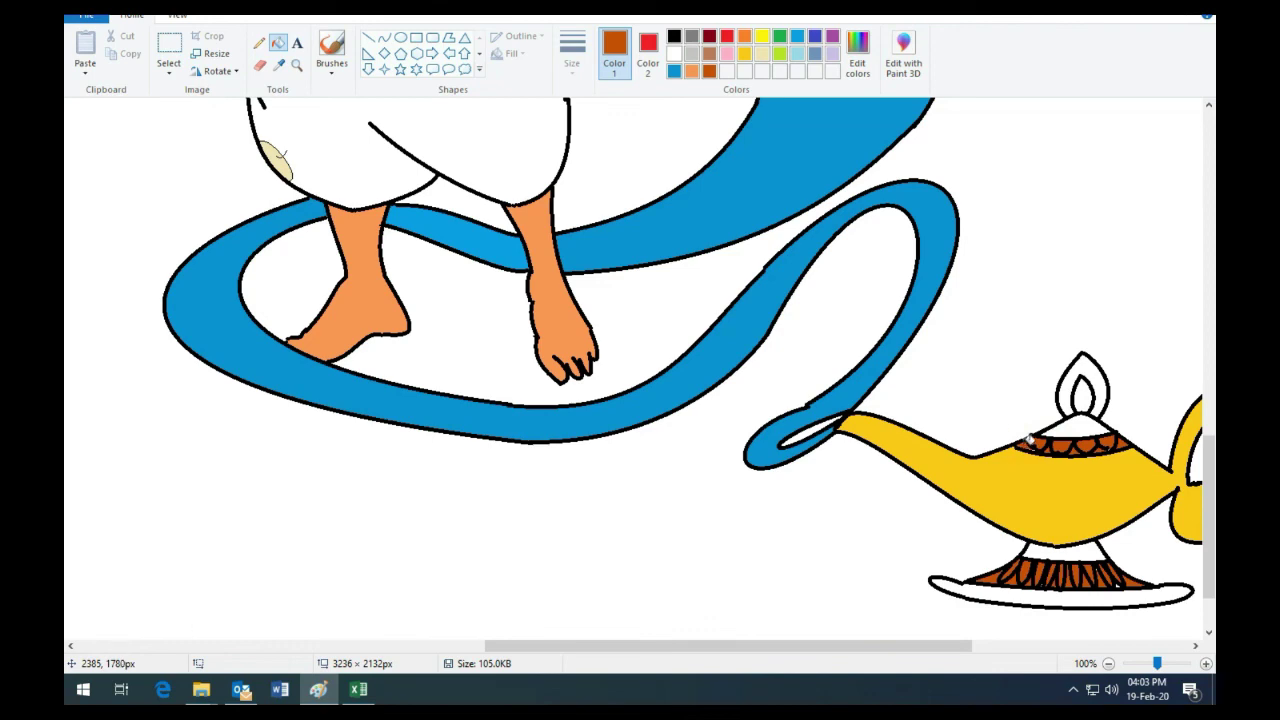
left_click(1082, 398)
- Fill the lamp's lid top, the outer flame shape, and the neck and base plate of its foot with the light orange custom color
left_click(691, 71)
left_click(1080, 425)
left_click(1082, 365)
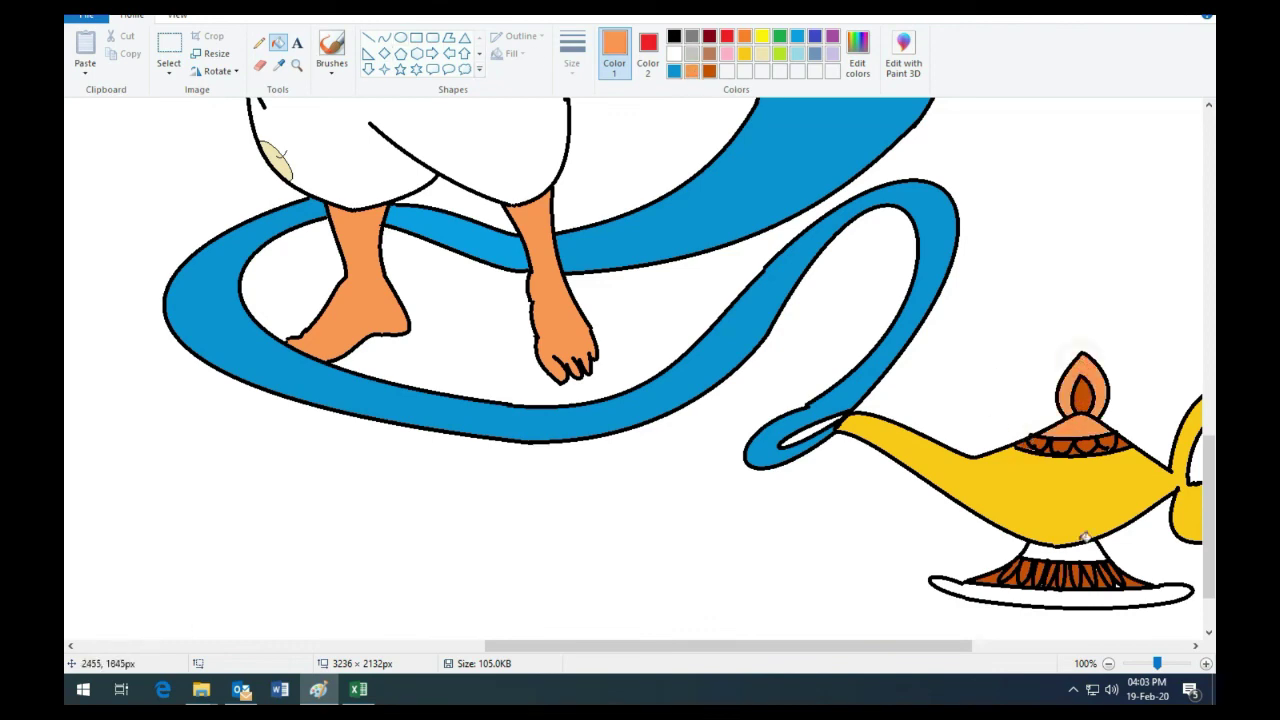
left_click(1085, 540)
- Examine the ribs of the oil lamp's foot up close for unfilled gaps, then return to the whole figures
key("ctrl+Page_Up")
key("ctrl+Page_Up")
left_click_drag(611, 648, 891, 646)
left_click_drag(1210, 470, 1210, 575)
left_click_drag(779, 646, 894, 646)
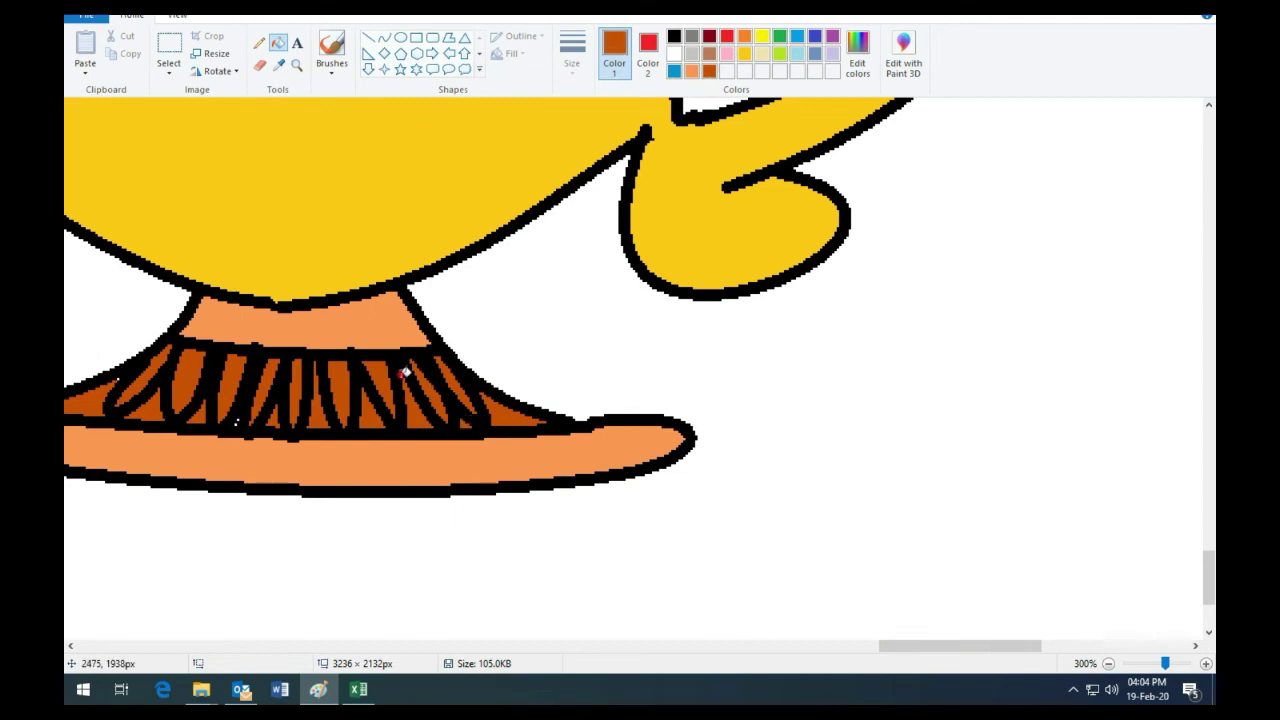
key("ctrl+Page_Down")
key("ctrl+Page_Down")
key("ctrl+Page_Down")
key("ctrl+Page_Down")
key("ctrl+Page_Up")
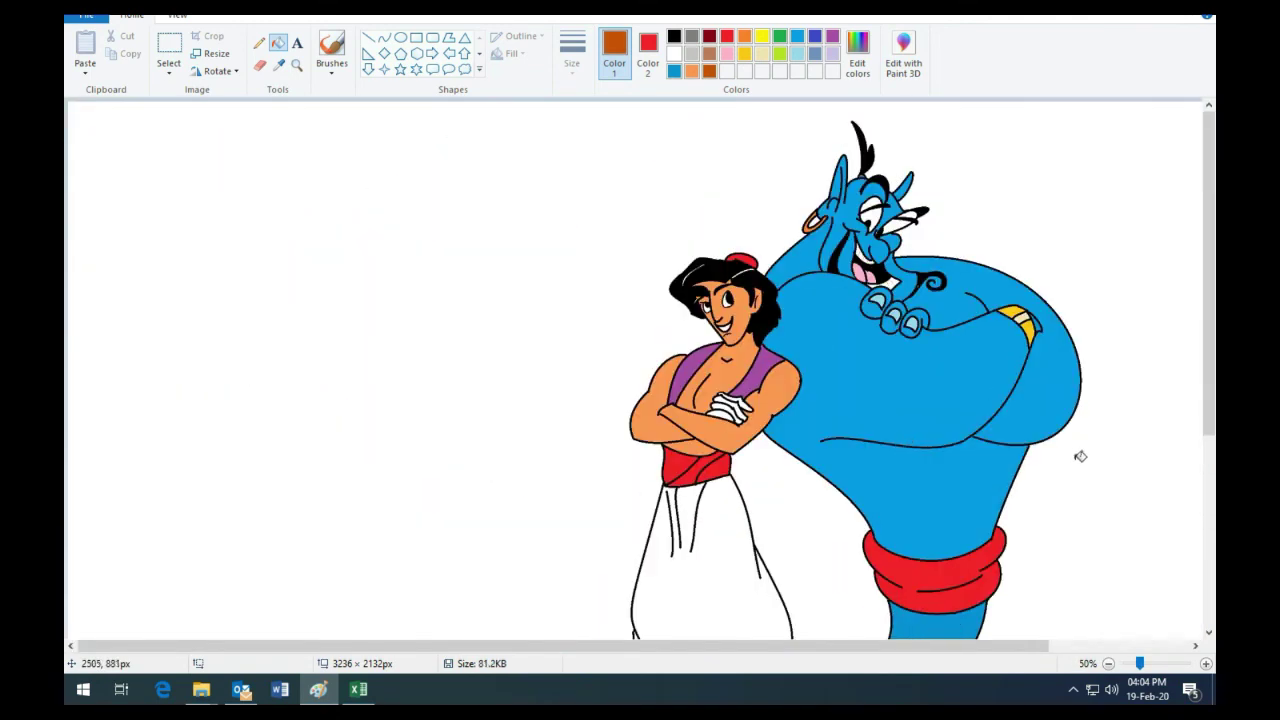
- Draw a small black curved line as the genie's navel, just above his red sash
left_click(674, 36)
left_click(384, 37)
left_click(572, 50)
left_click(589, 134)
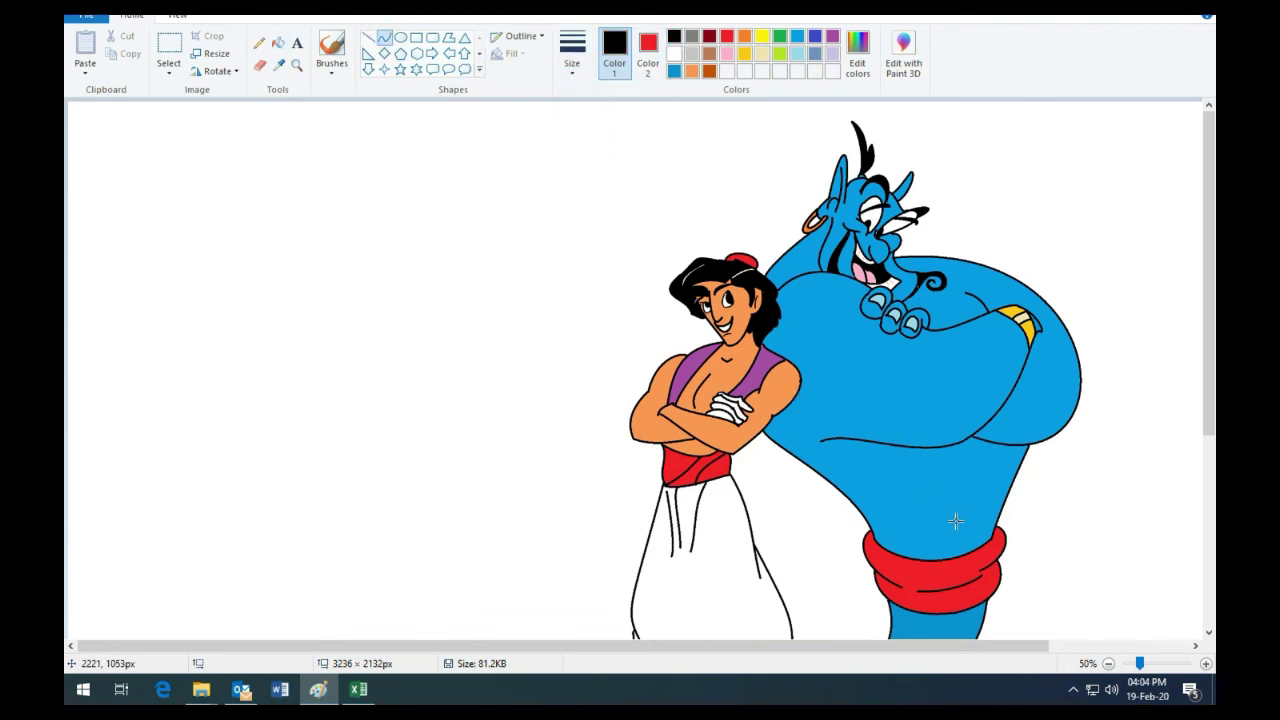
left_click_drag(959, 520, 954, 516)
- Fill the white fingers of the young man's folded hand with the light orange skin color
scroll(1100, 460, "down", 5)
scroll(918, 477, "down", 1)
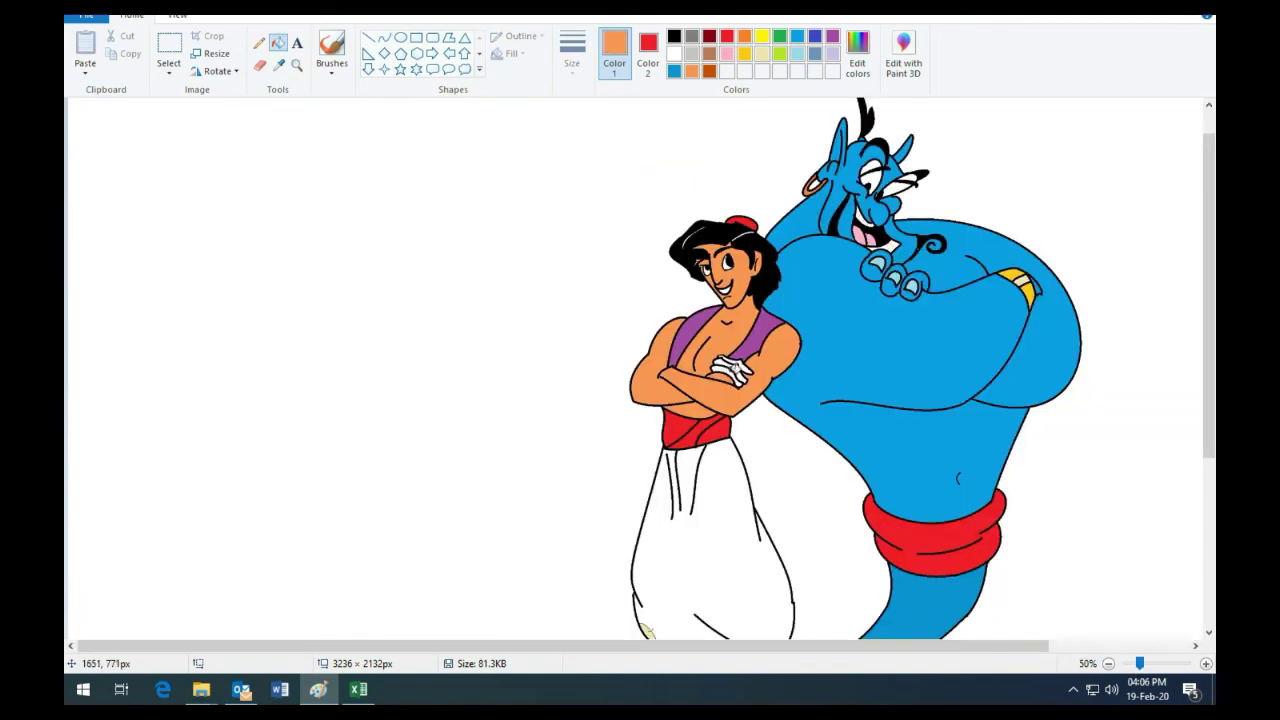
left_click(724, 372)
left_click(740, 372)
left_click(746, 366)
- Look over the colored picture from the genie's head down to the oil lamp
scroll(529, 409, "down", 3)
scroll(543, 443, "up", 3)
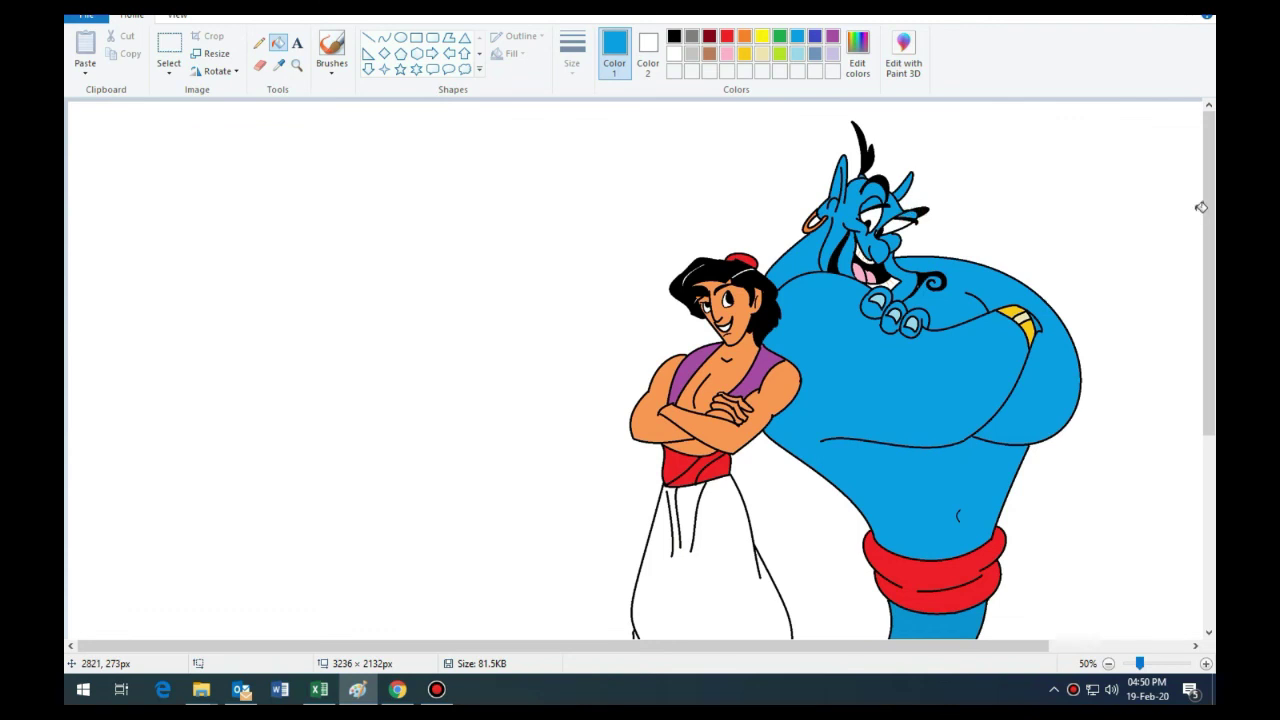
scroll(1200, 217, "down", 2)
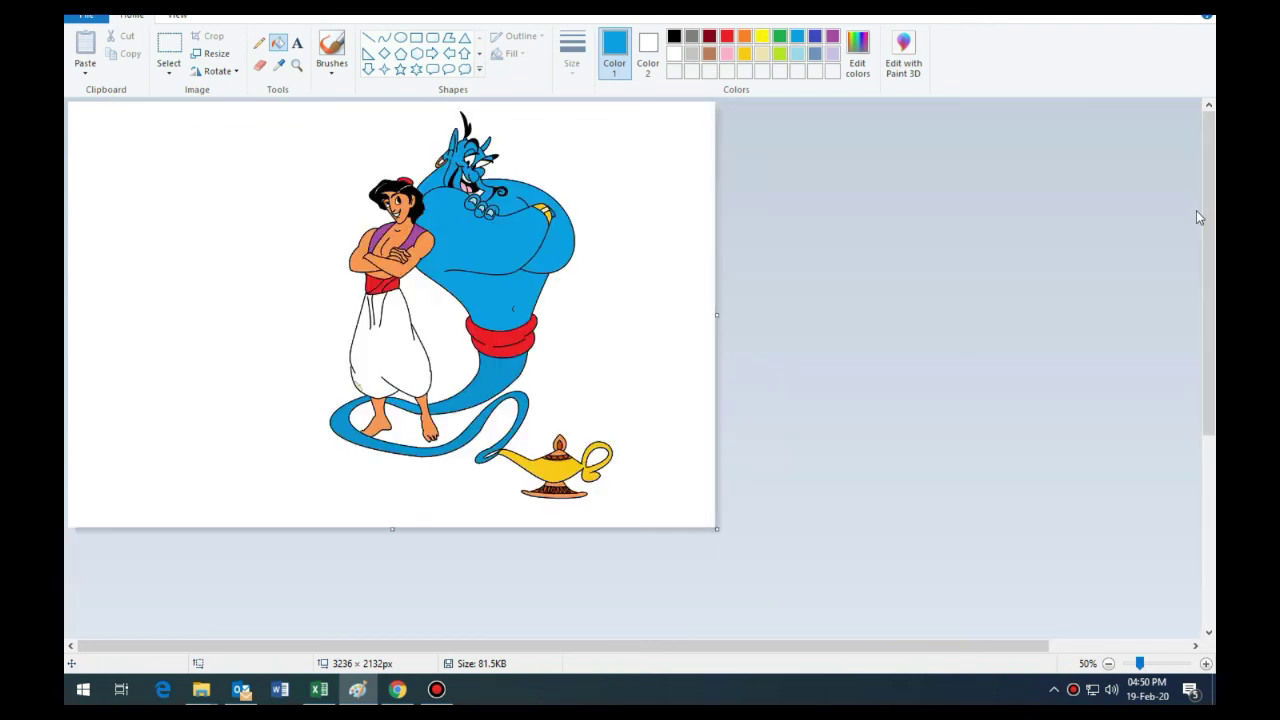
scroll(1200, 217, "down", 5)
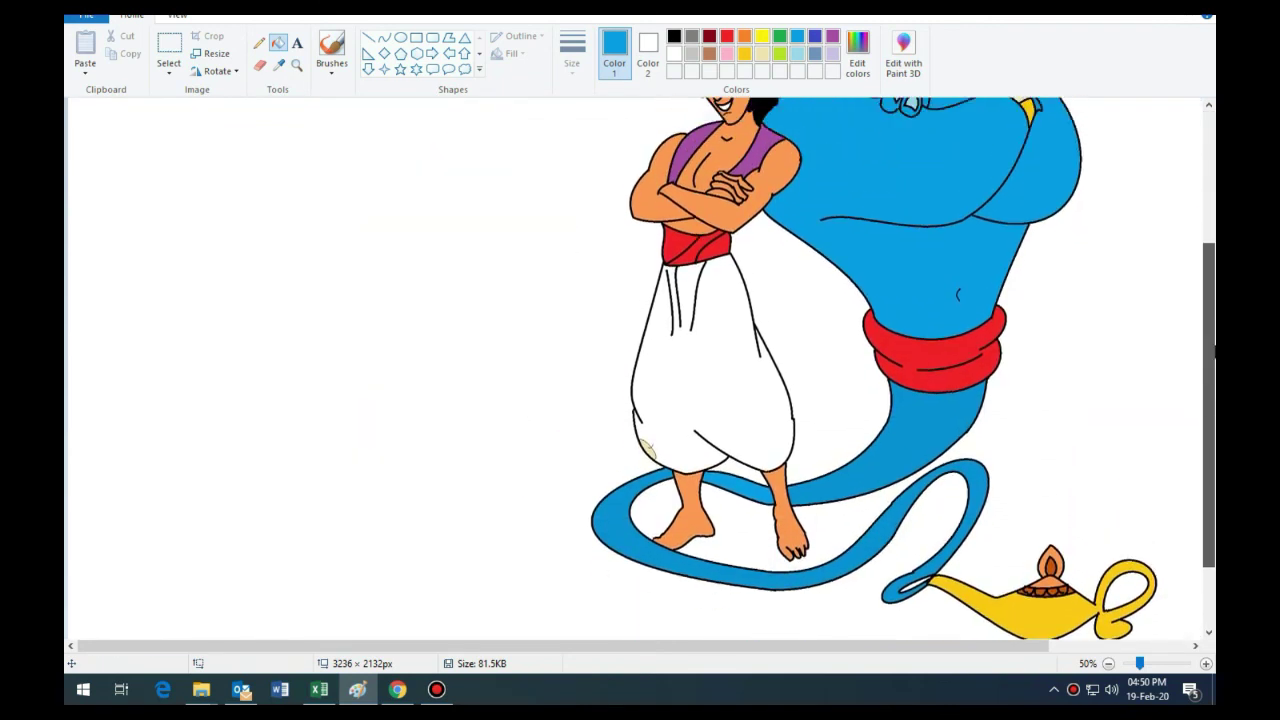
scroll(1208, 350, "up", 3)
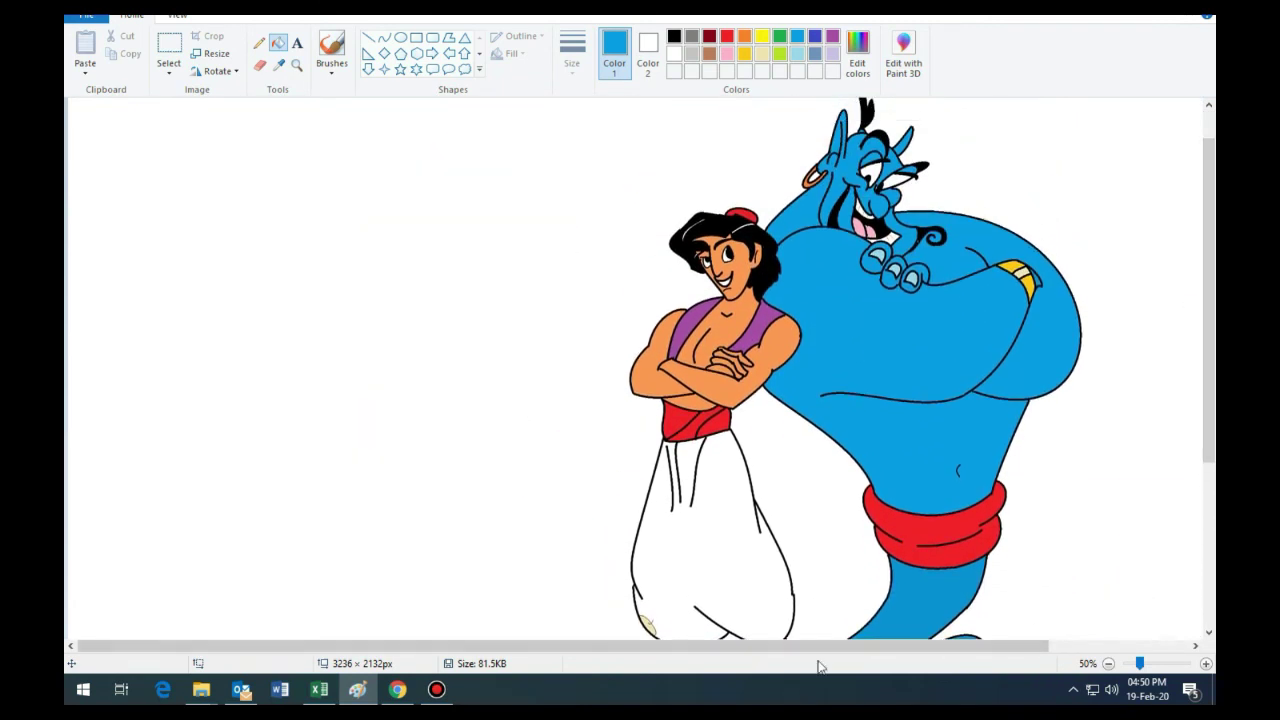
left_click(1148, 668)
left_click(1140, 664)
scroll(1212, 468, "down", 2)
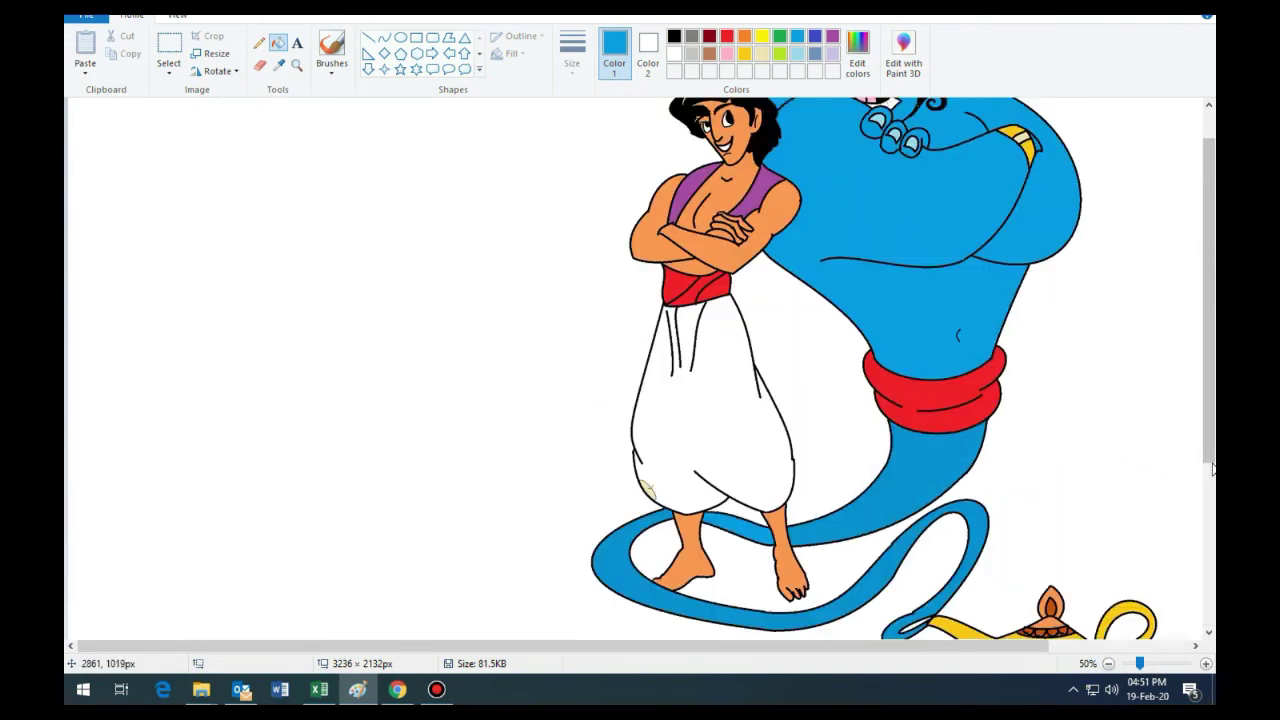